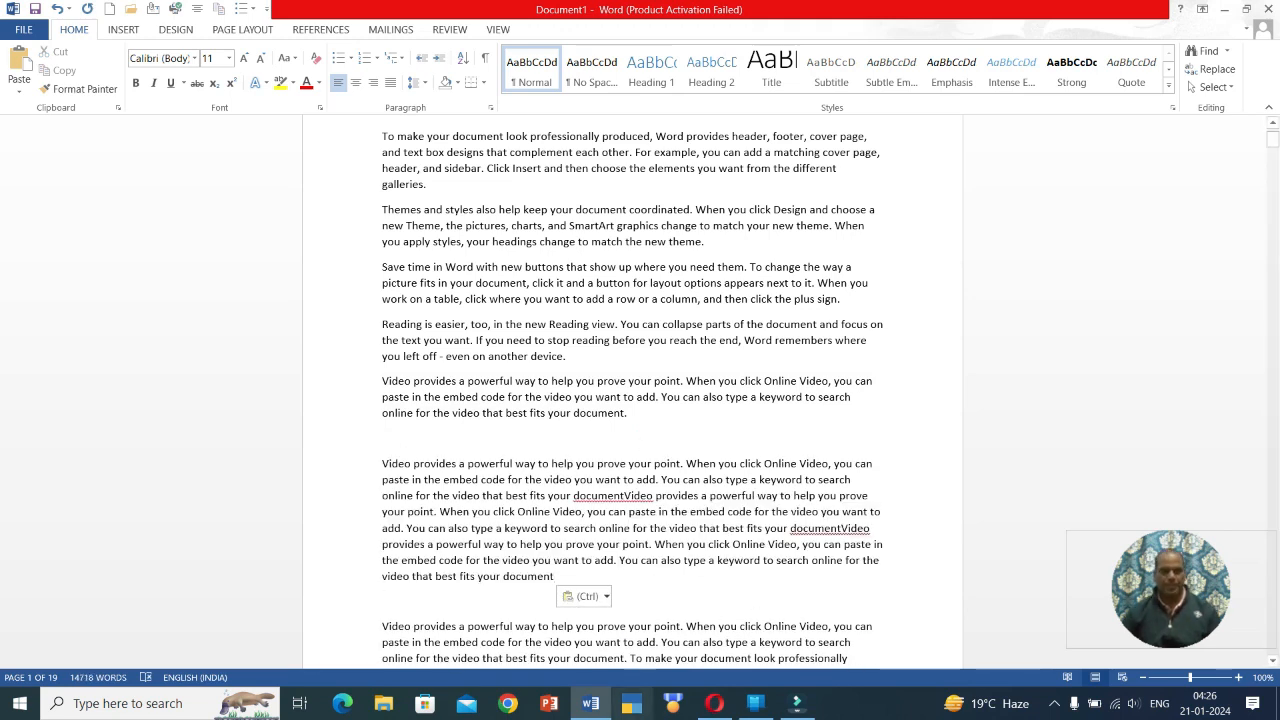
Make the paragraph beginning "Reading is easier, too" bold and highlight it in yellow.
drag(300, 358, 292, 329)
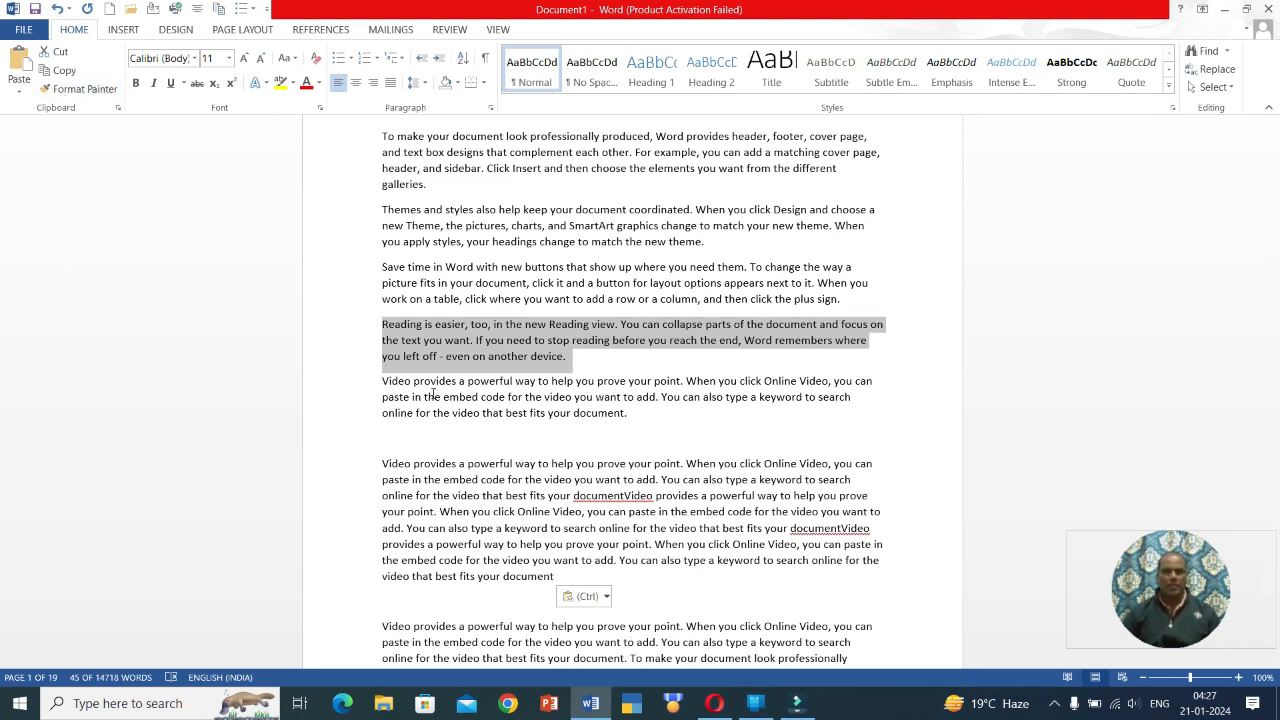
click(135, 84)
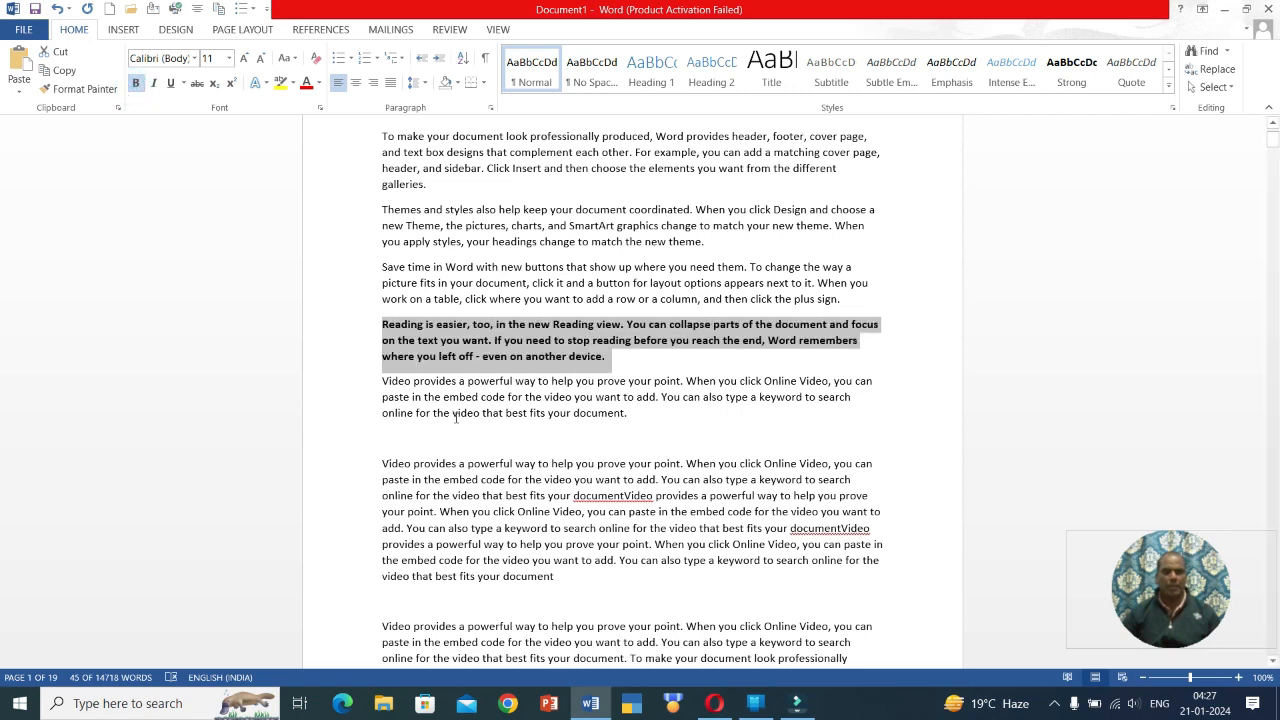
click(280, 83)
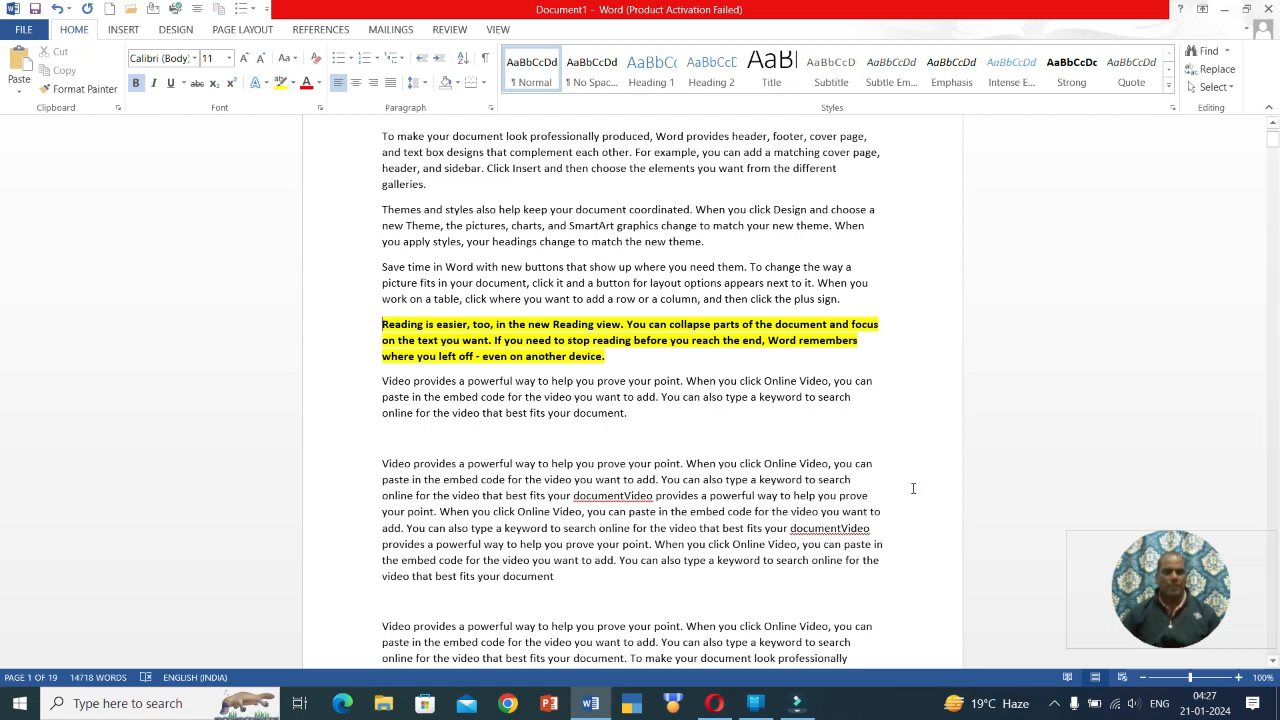
Copy the bold, yellow-highlighted formatting from the "Reading is easier" paragraph onto the paragraph containing the "documentVideo" words.
drag(615, 359, 477, 359)
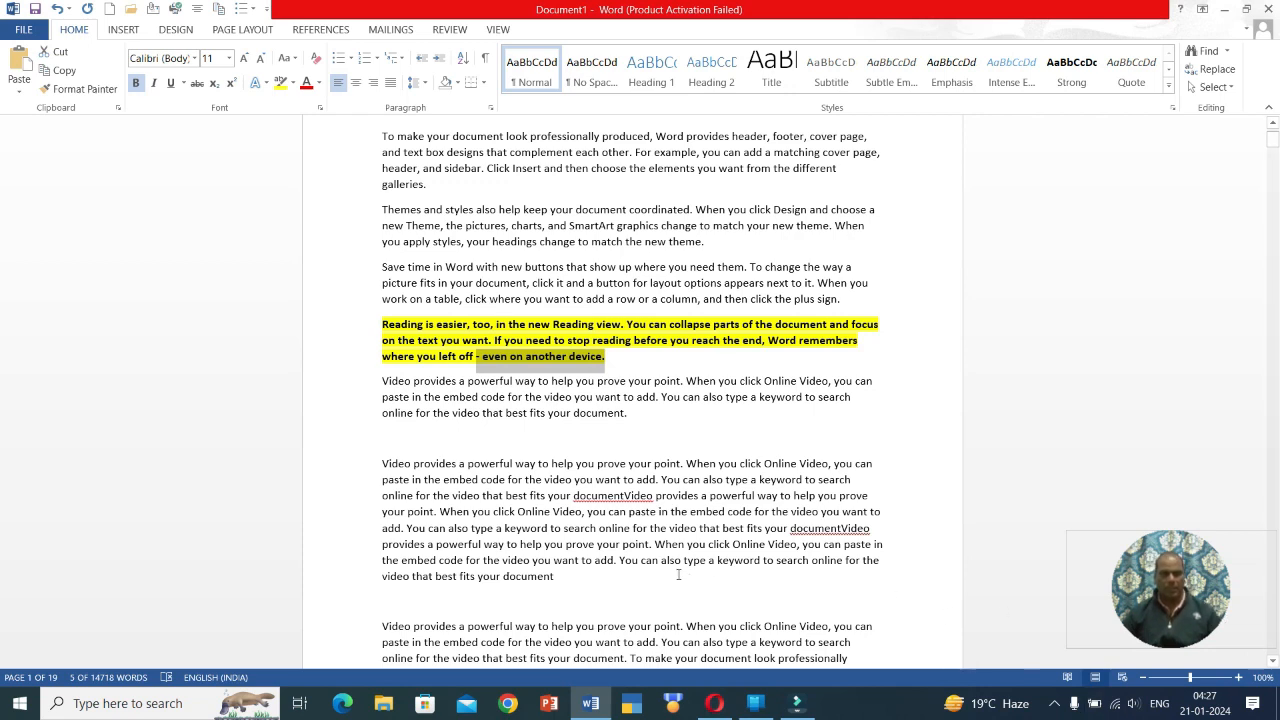
drag(565, 577, 352, 476)
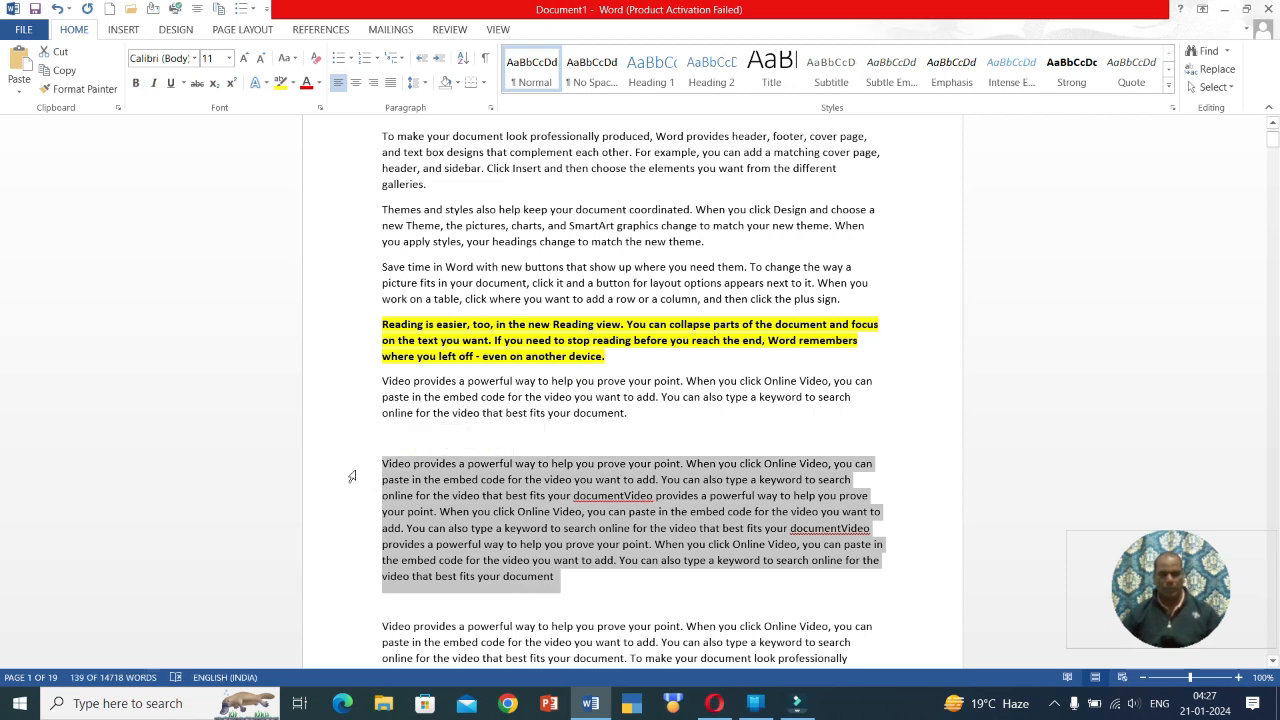
key(ctrl+shift+v)
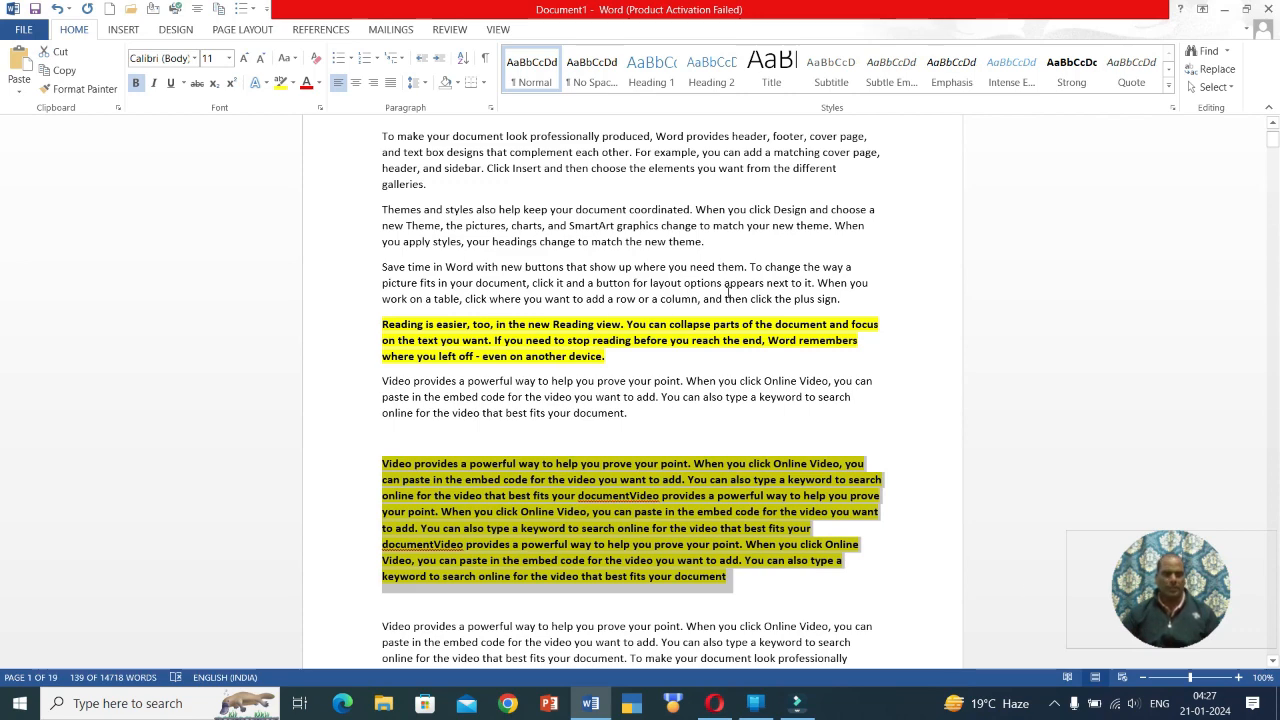
scroll(713, 349, up, 3)
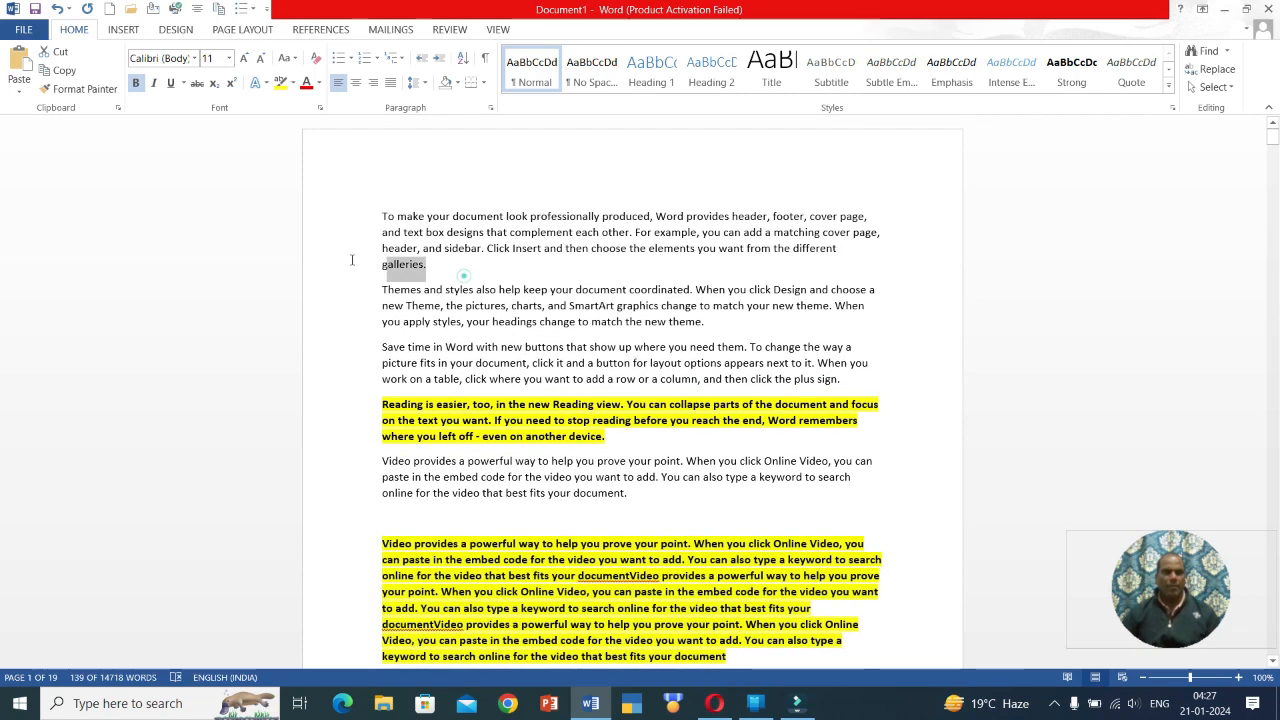
drag(463, 272, 325, 223)
click(80, 89)
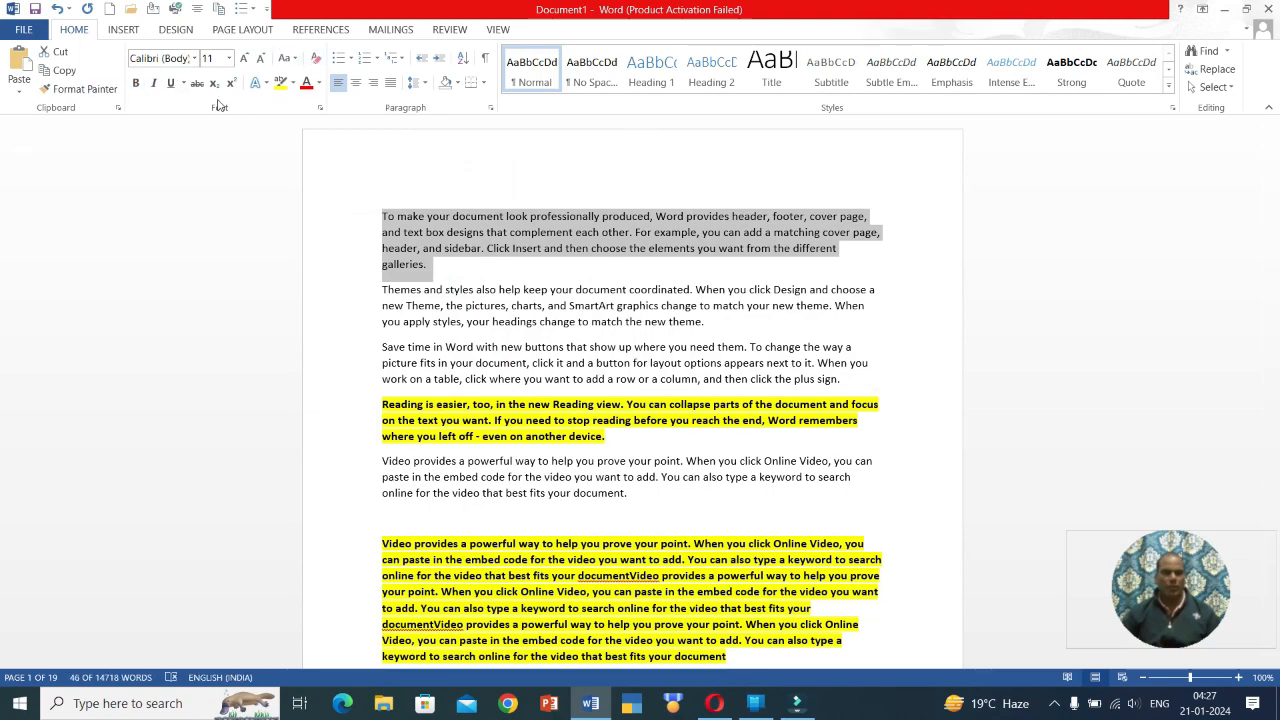
scroll(385, 354, down, 6)
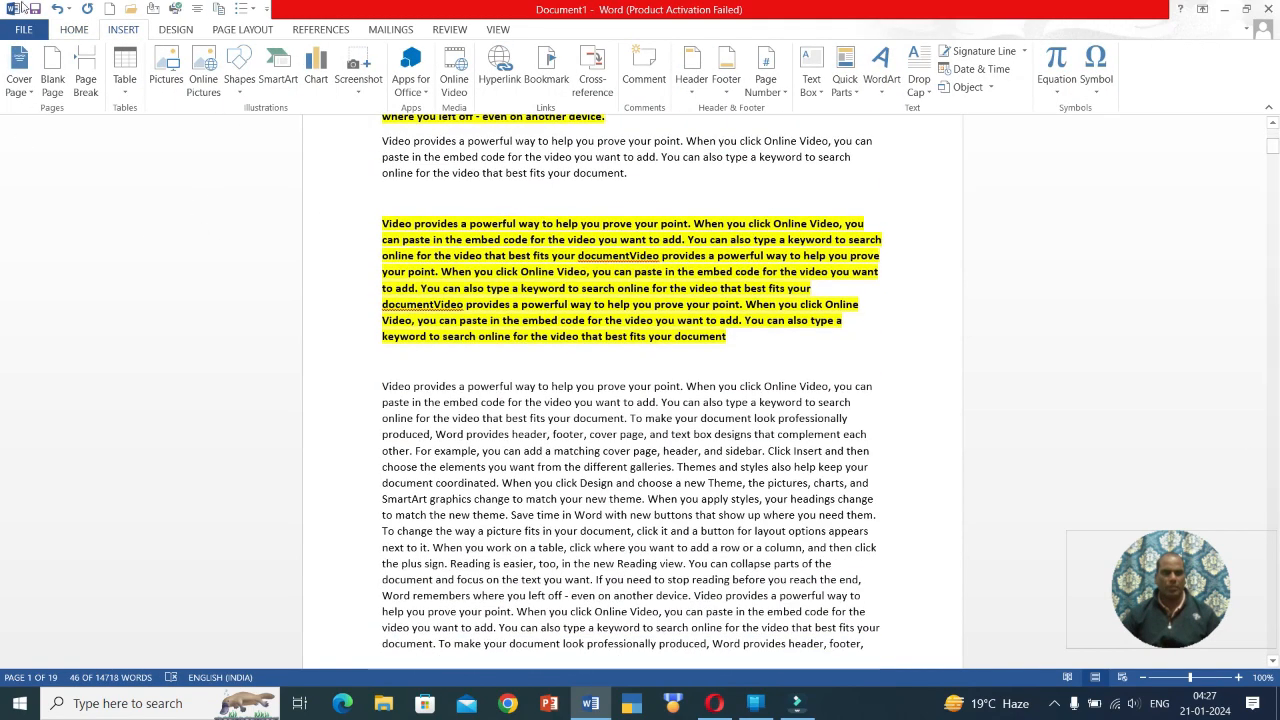
click(72, 29)
scroll(845, 322, down, 5)
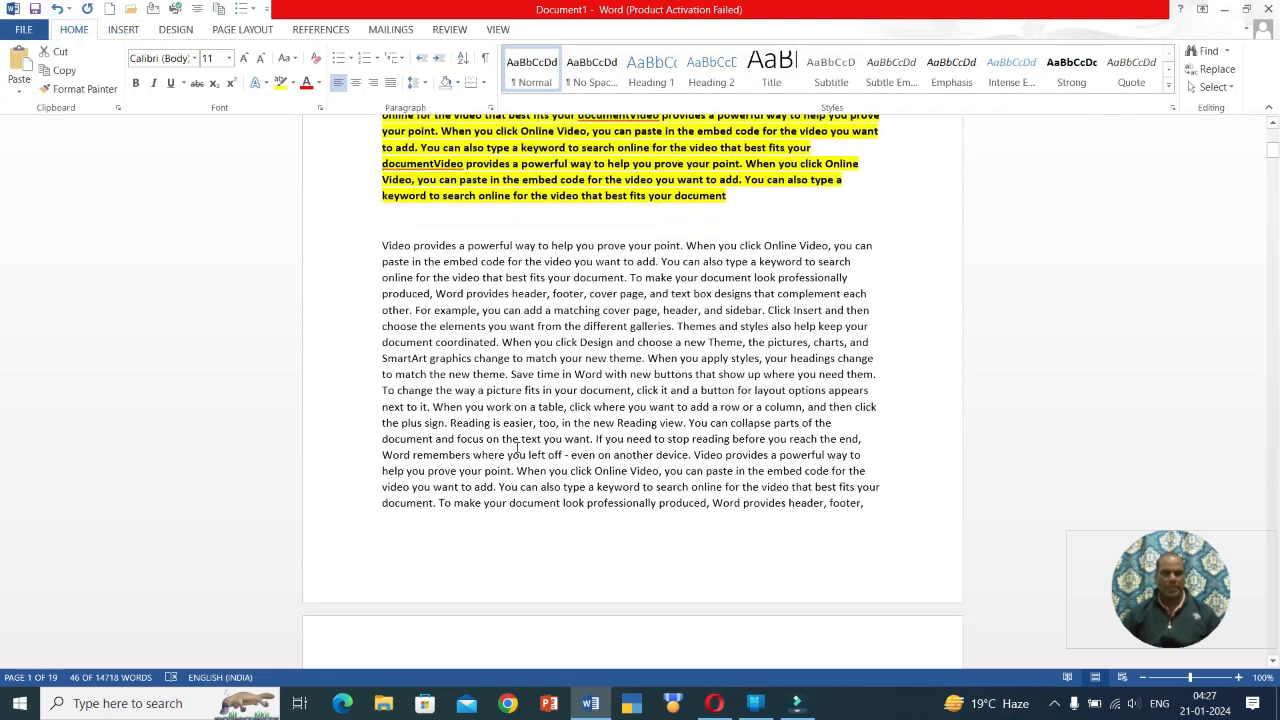
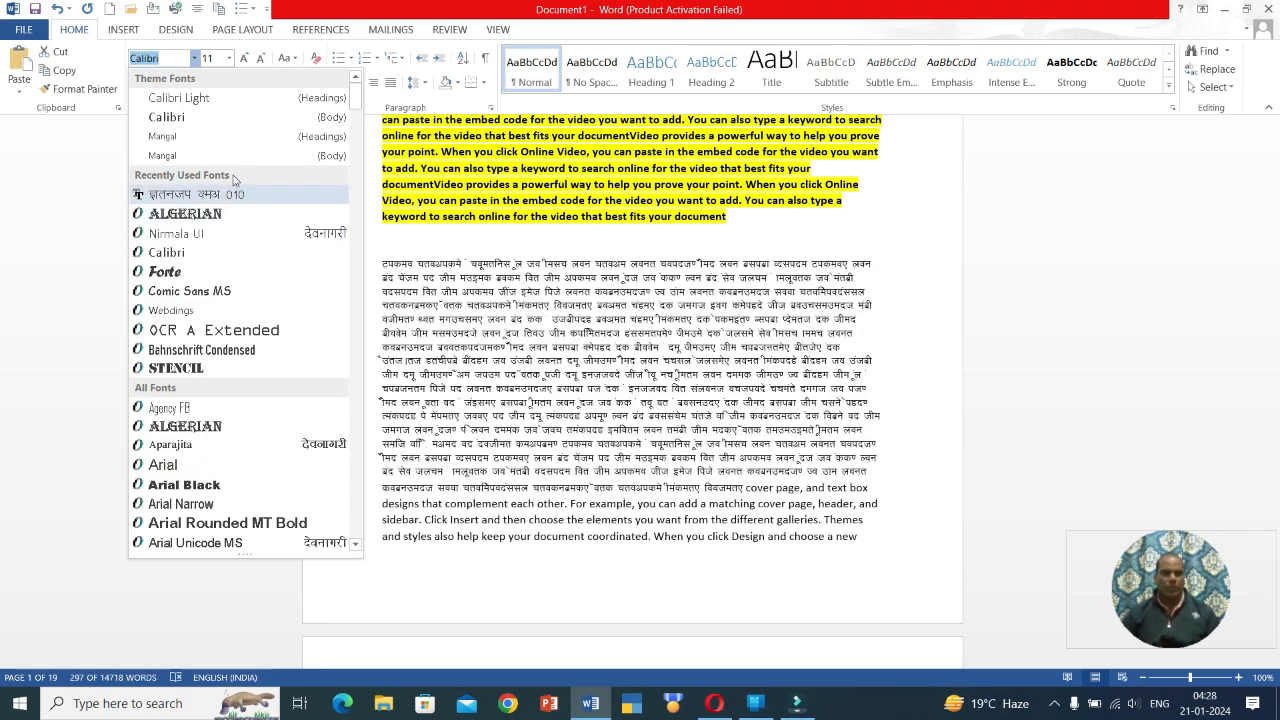
Set the font of the selected long paragraph below the highlighted block to Calibri (Body) and view the available font sizes.
click(210, 117)
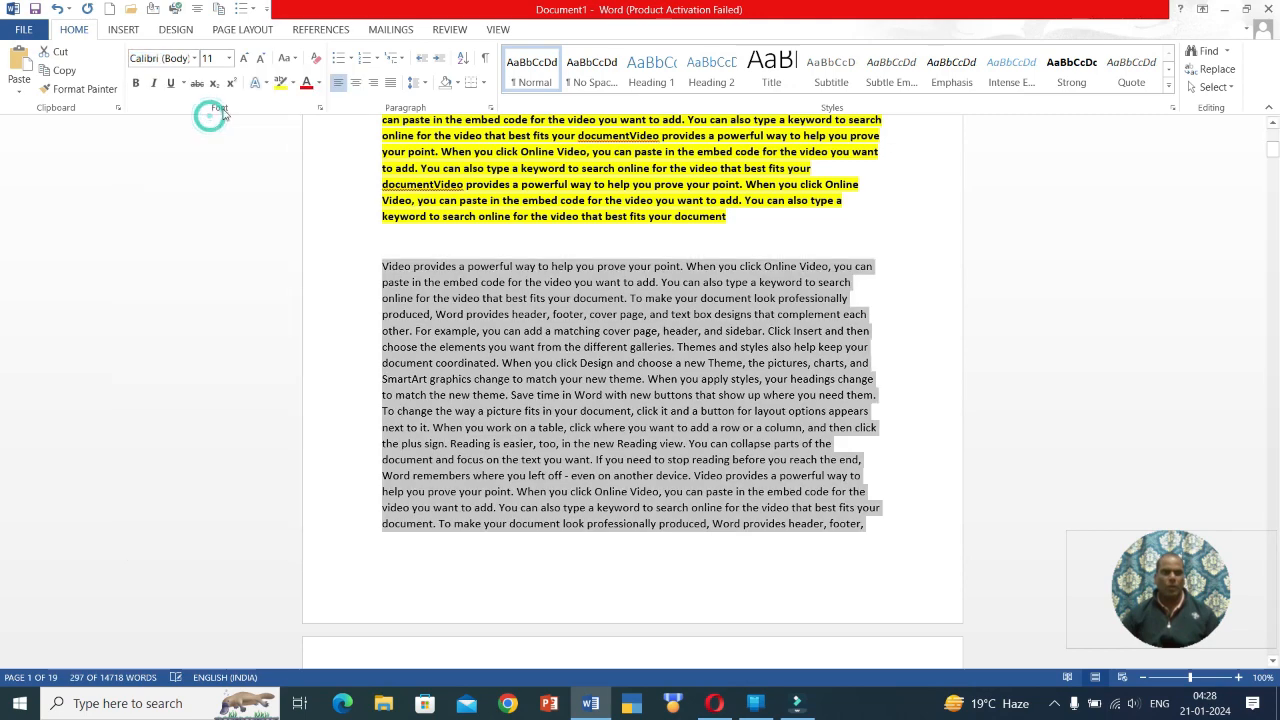
click(227, 62)
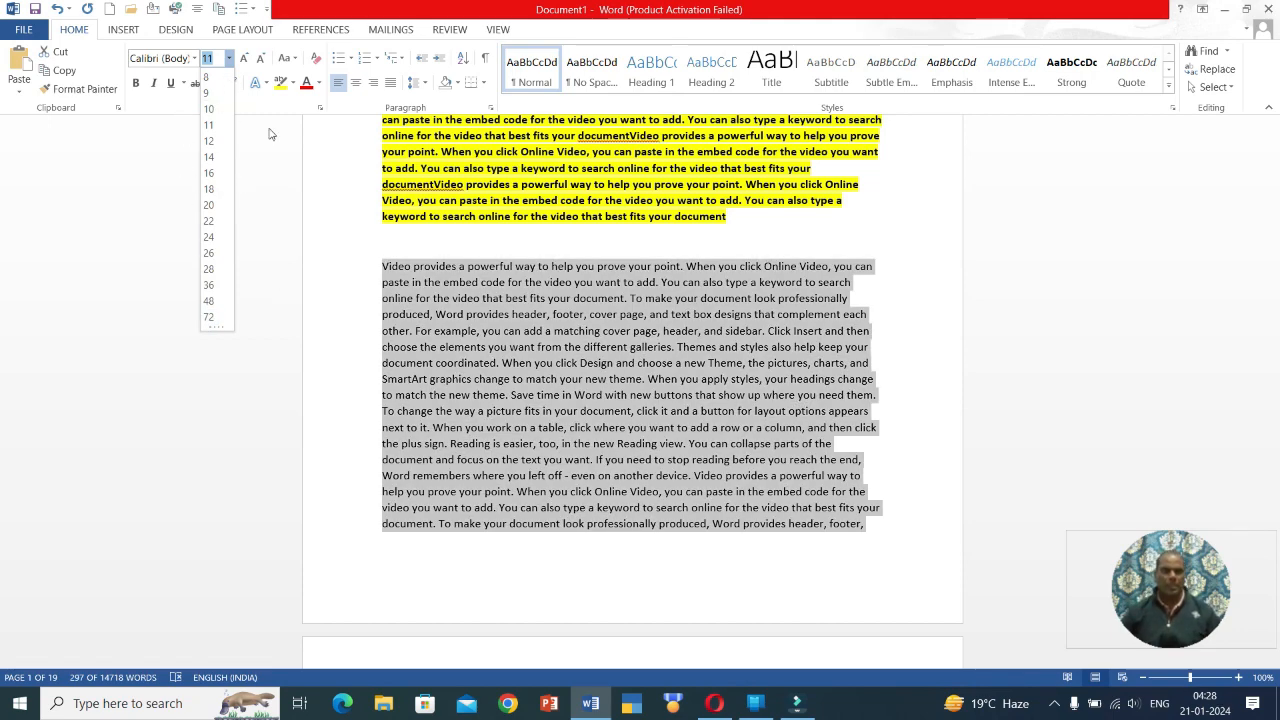
click(262, 181)
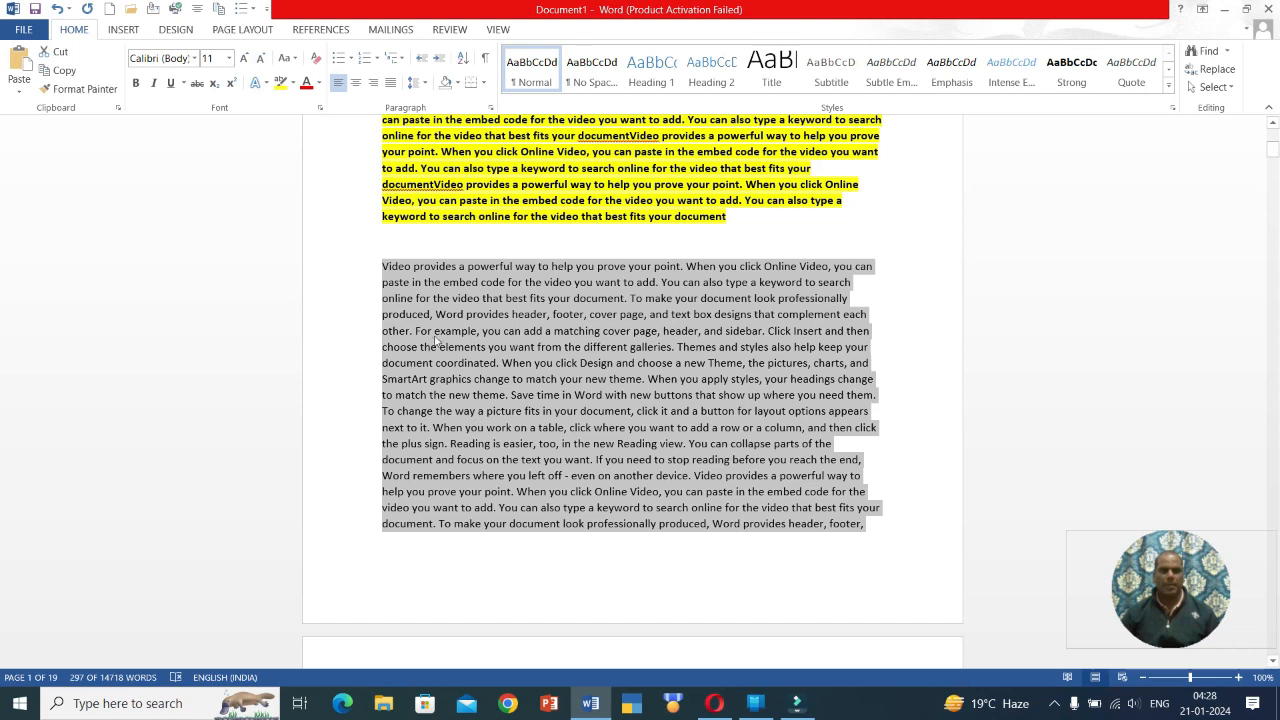
View the letter case options and cycle the selected paragraph's case, ending on all uppercase.
click(295, 60)
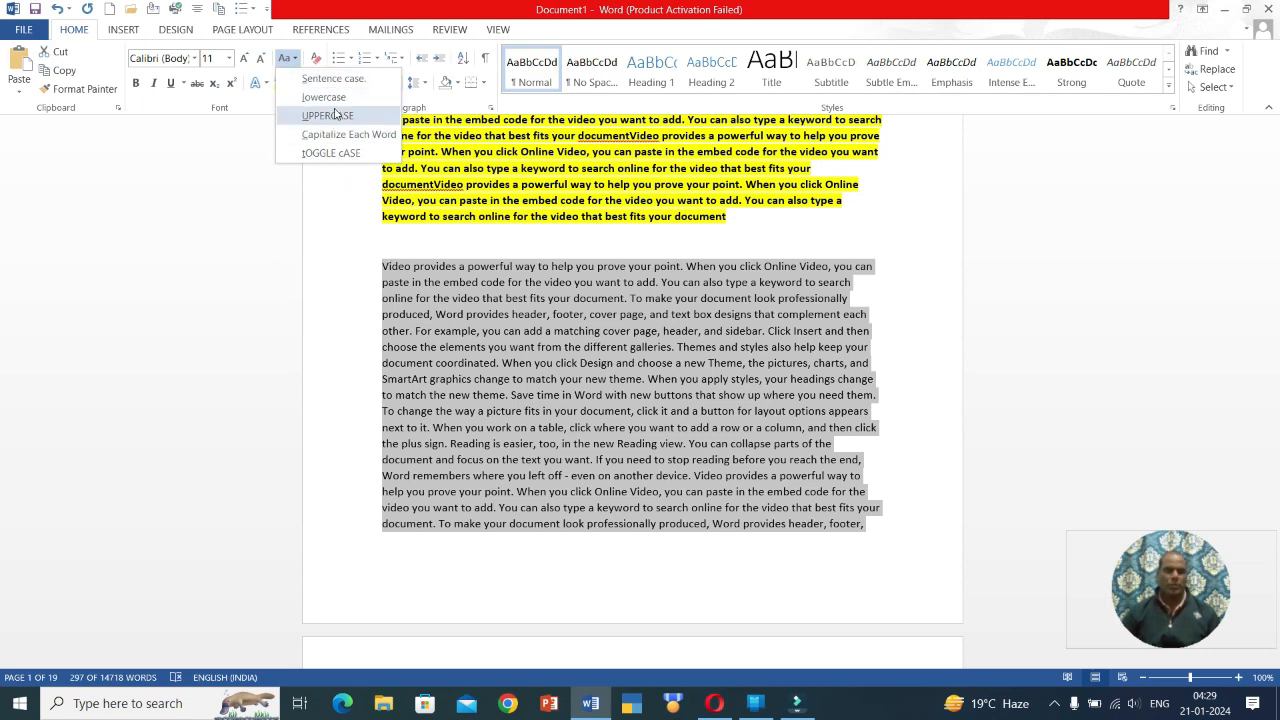
click(468, 292)
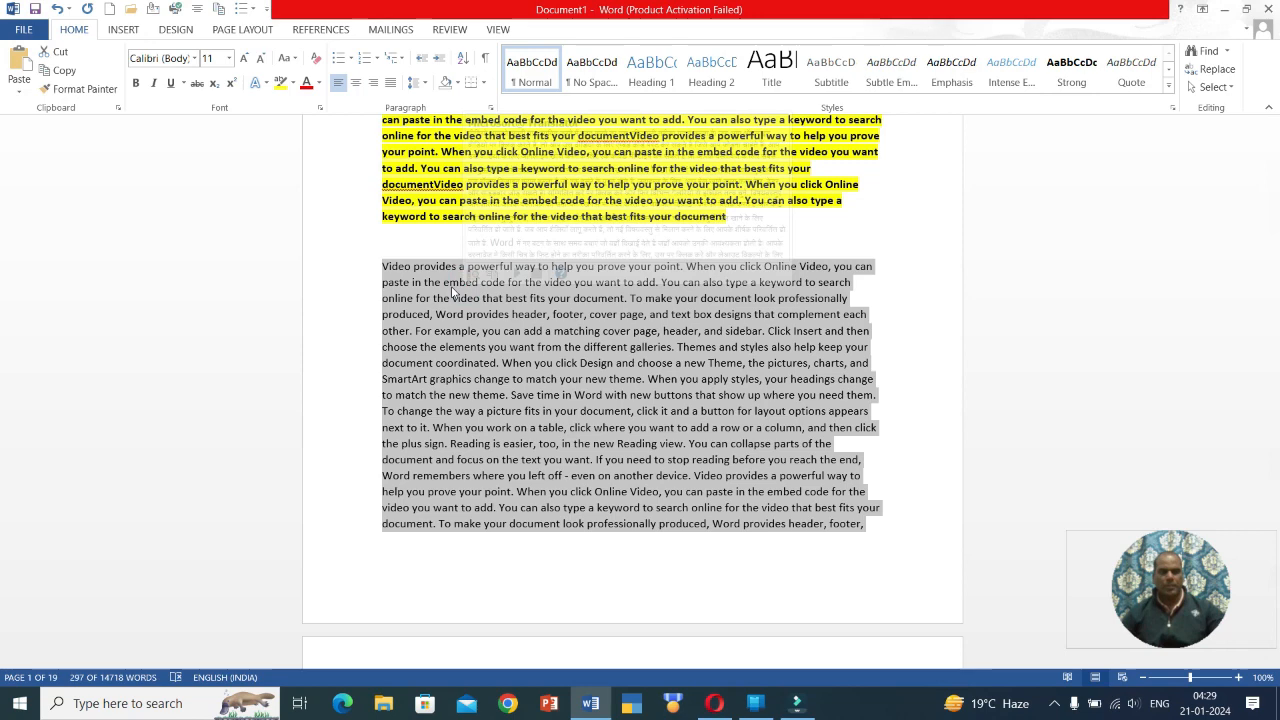
key(shift+F3)
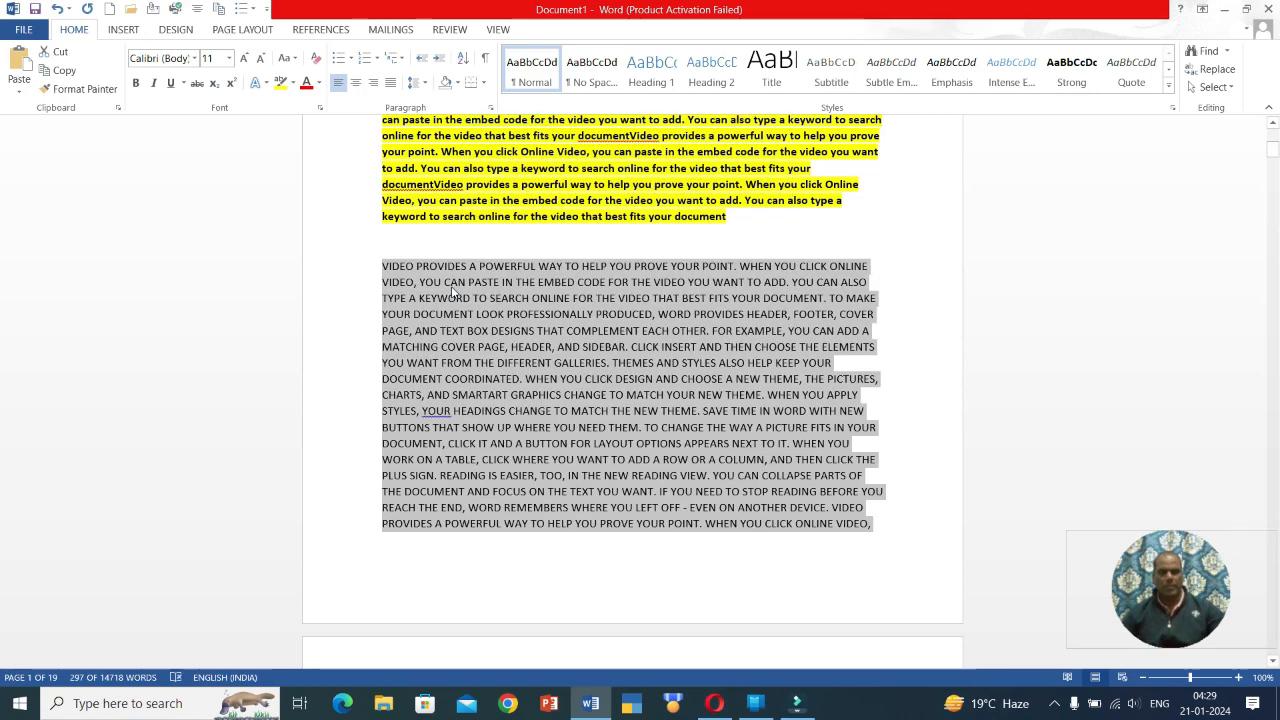
key(shift+F3)
key(shift+F3)
key(shift+F3)
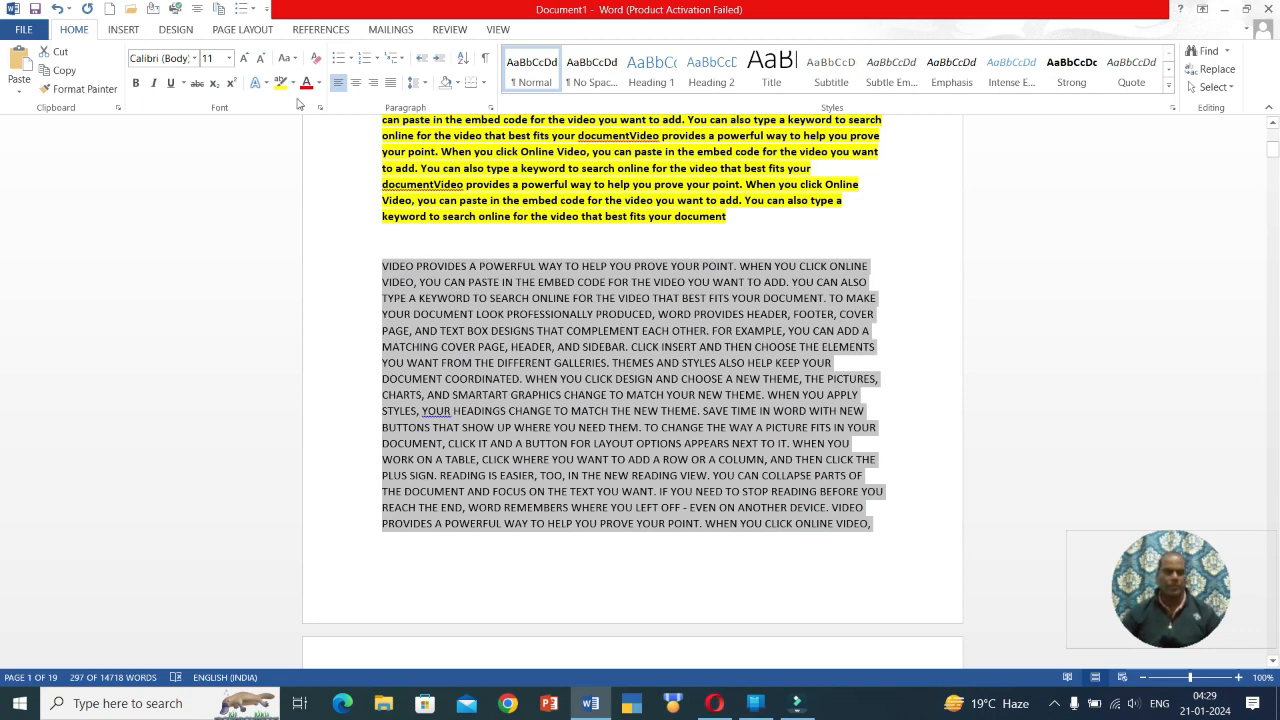
Change the selected paragraph's letter case to Capitalize Each Word.
click(287, 58)
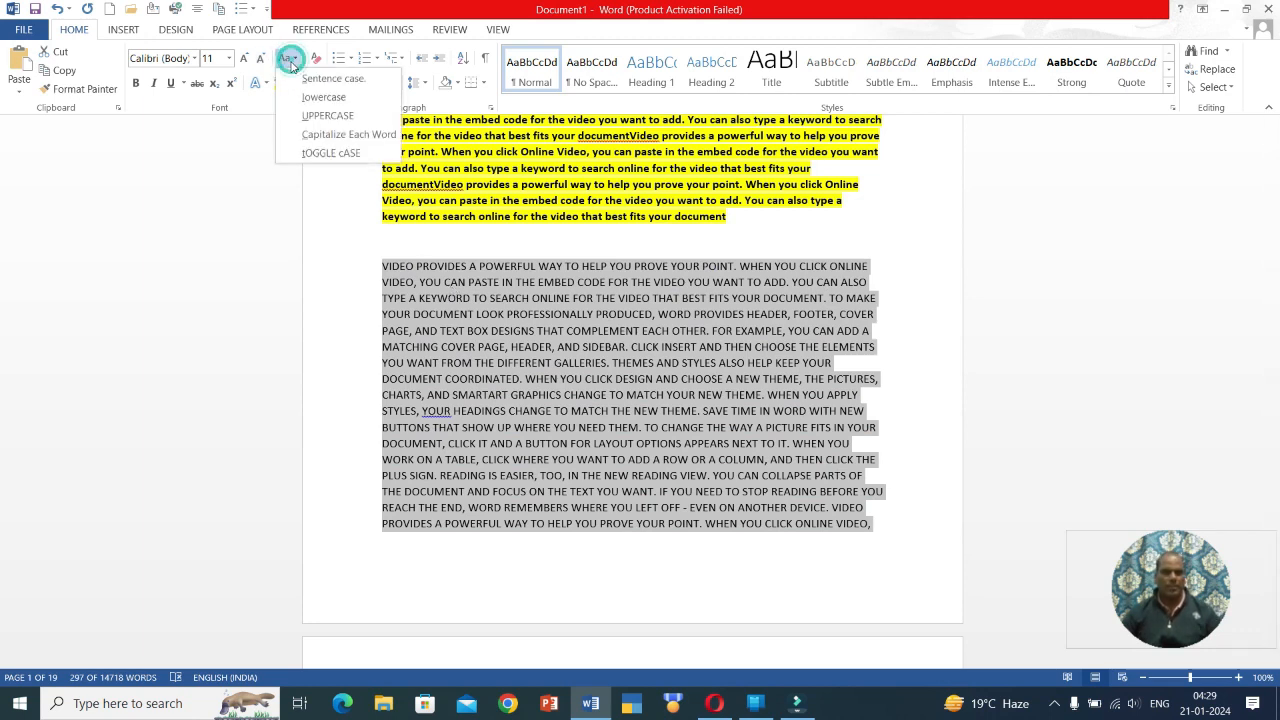
click(310, 133)
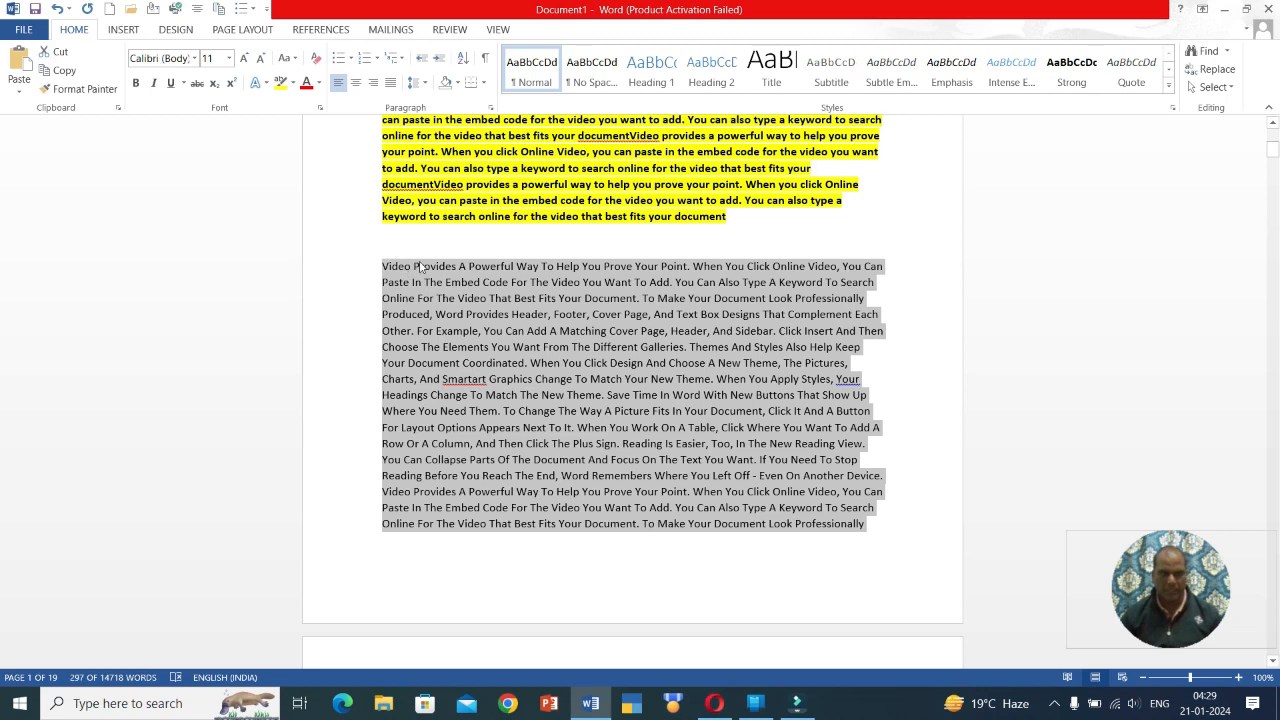
mouse_move(548, 276)
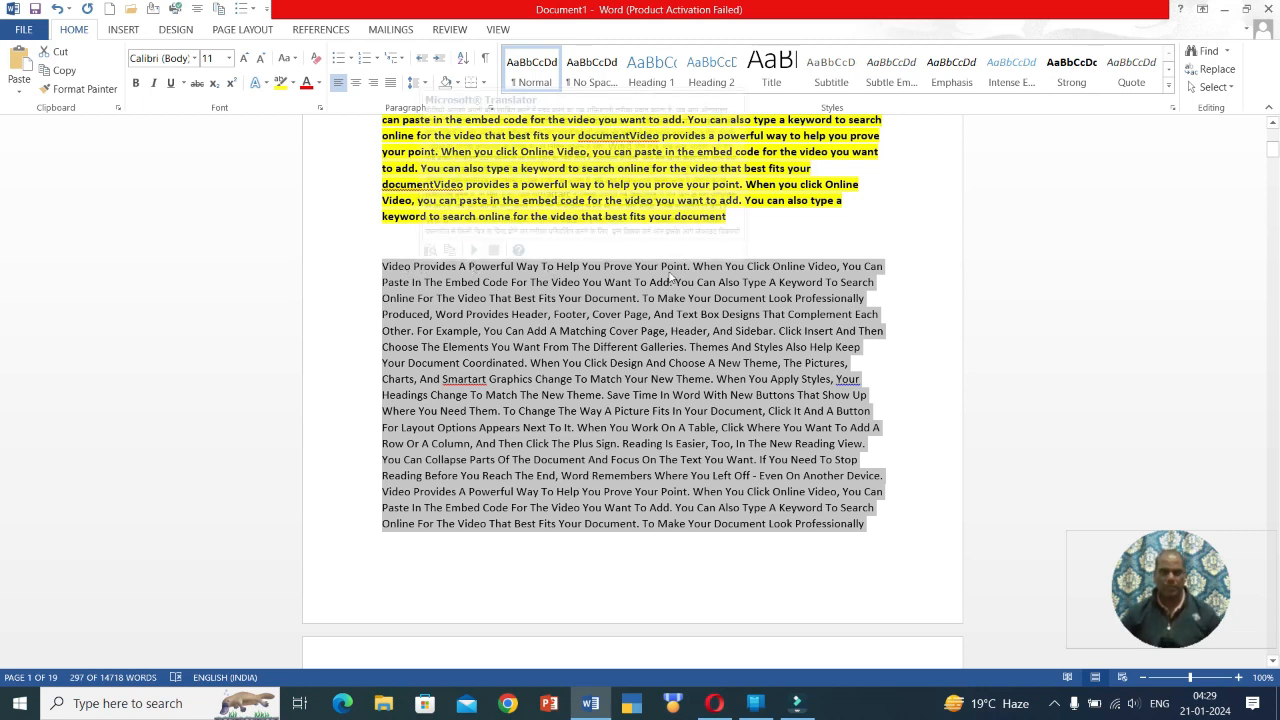
Apply tOGGLE cASE to the selected paragraph, and finish by setting it to Sentence case.
click(288, 62)
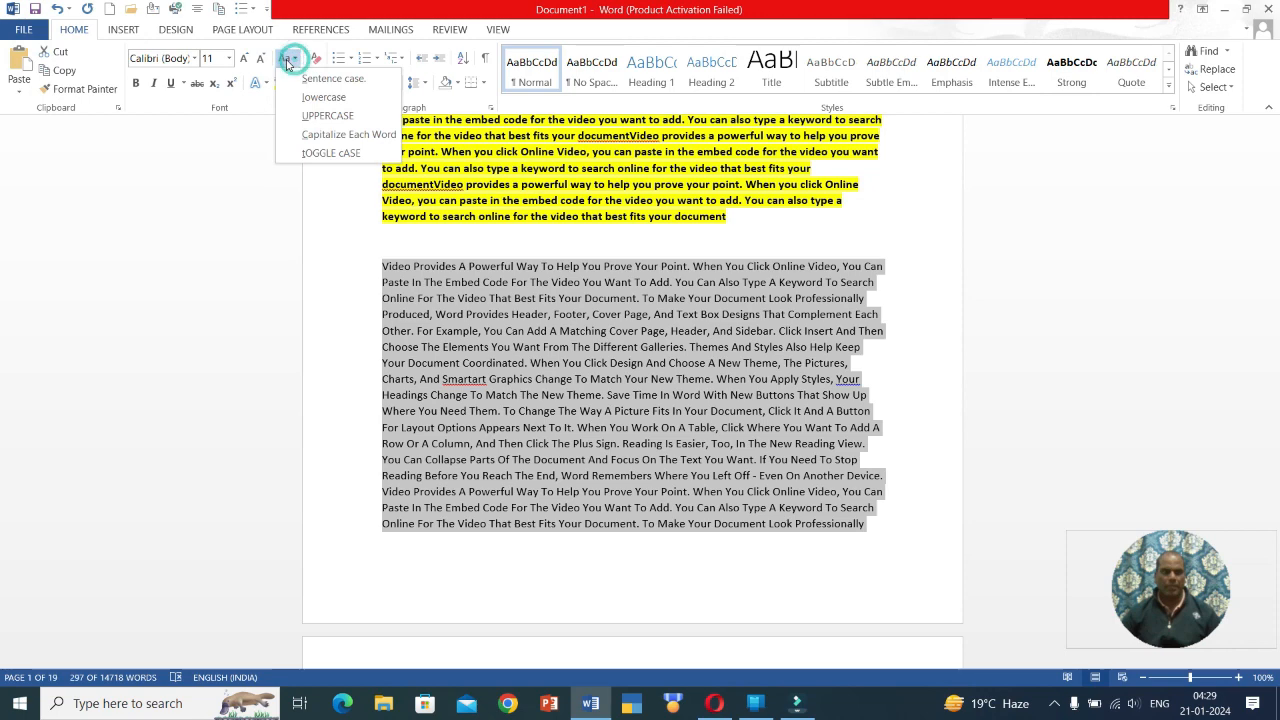
click(303, 152)
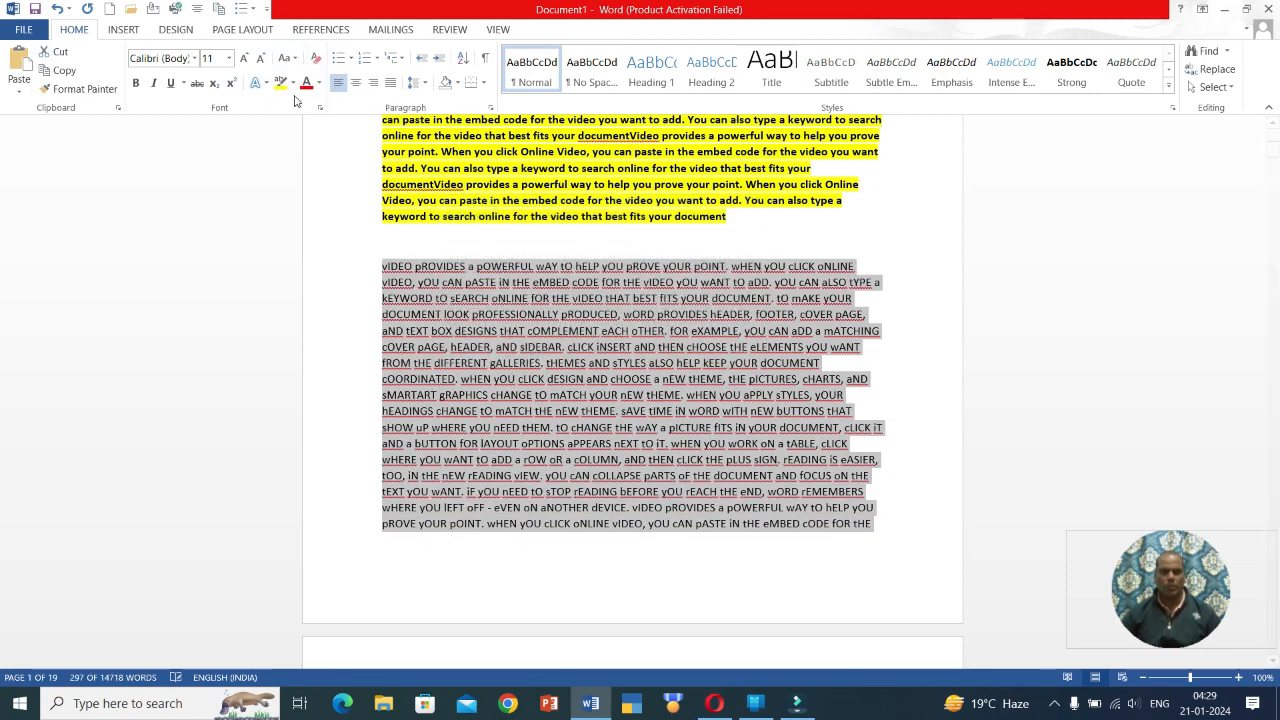
click(287, 58)
click(310, 79)
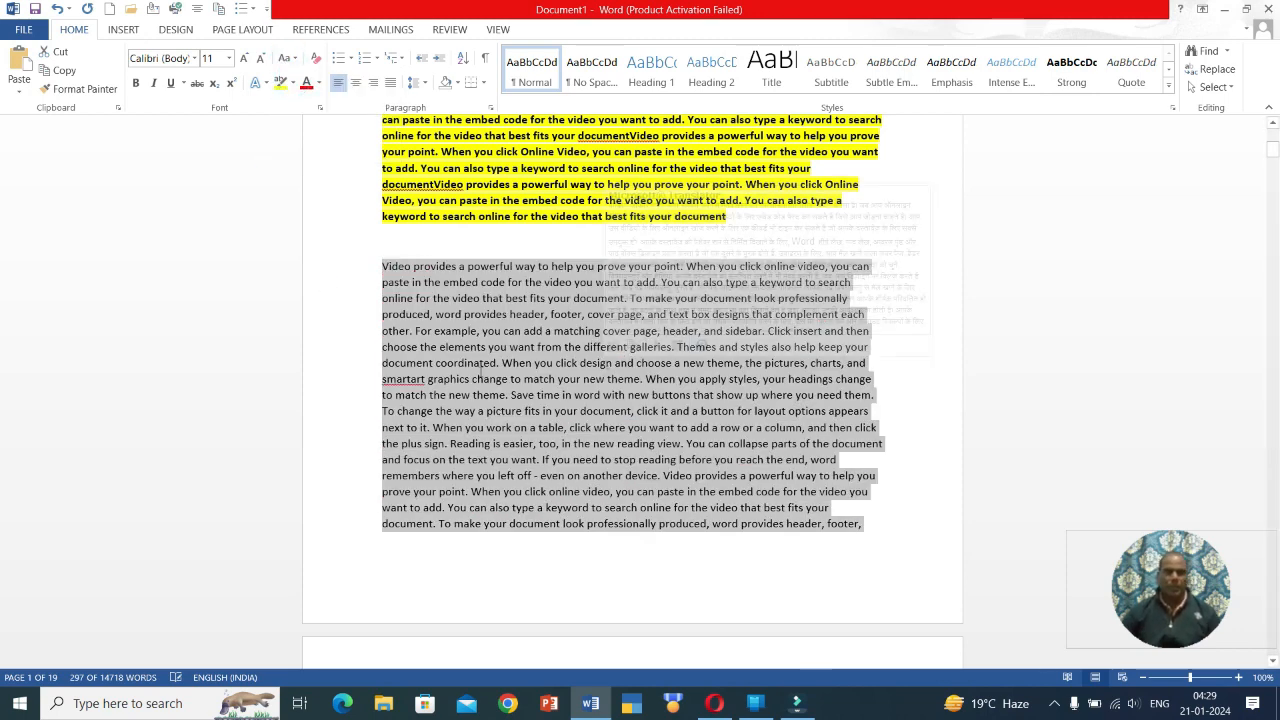
Clear all formatting and set the highlight to No Color for the text from the document's start through the last highlighted paragraph.
scroll(381, 446, up, 2)
scroll(637, 241, up, 1)
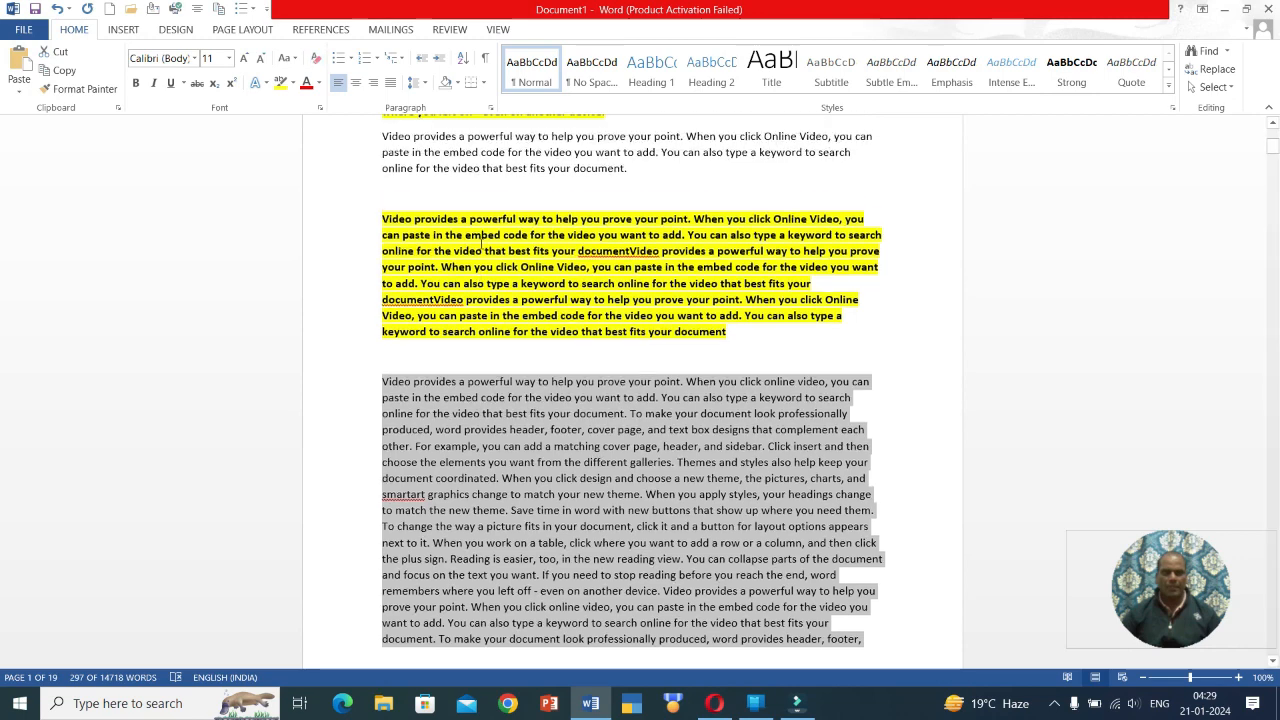
drag(745, 338, 382, 118)
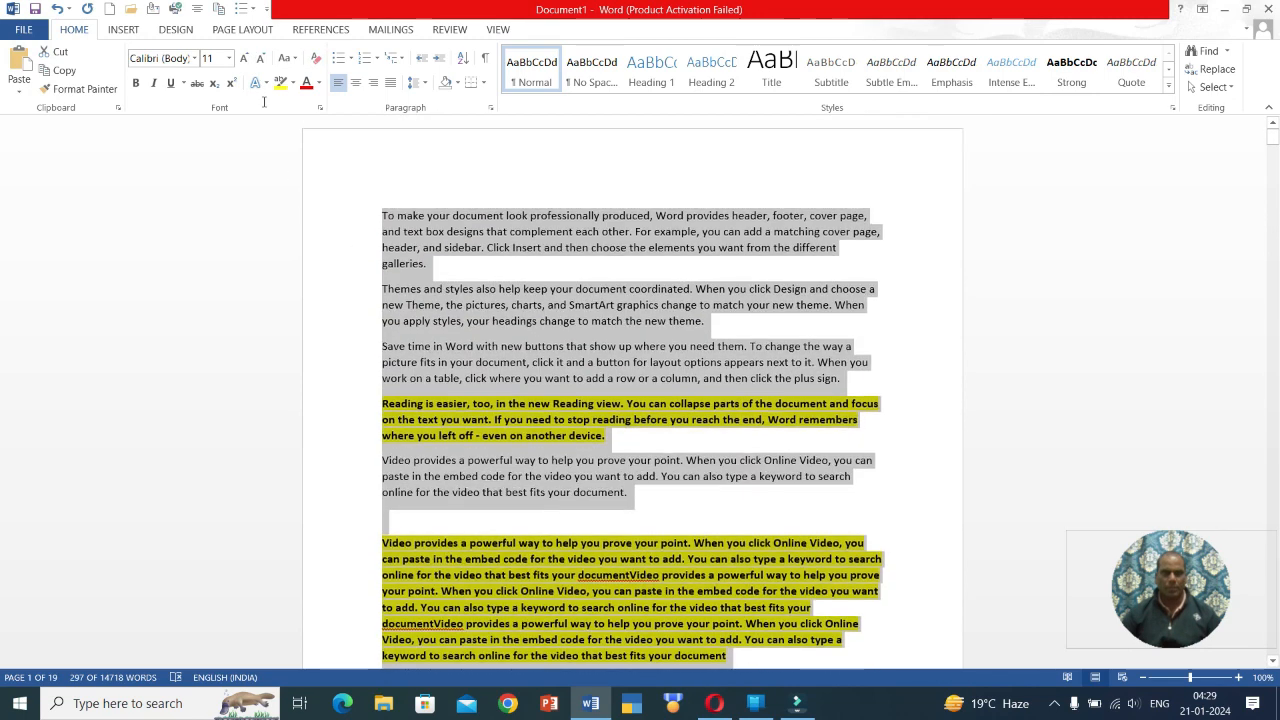
click(315, 59)
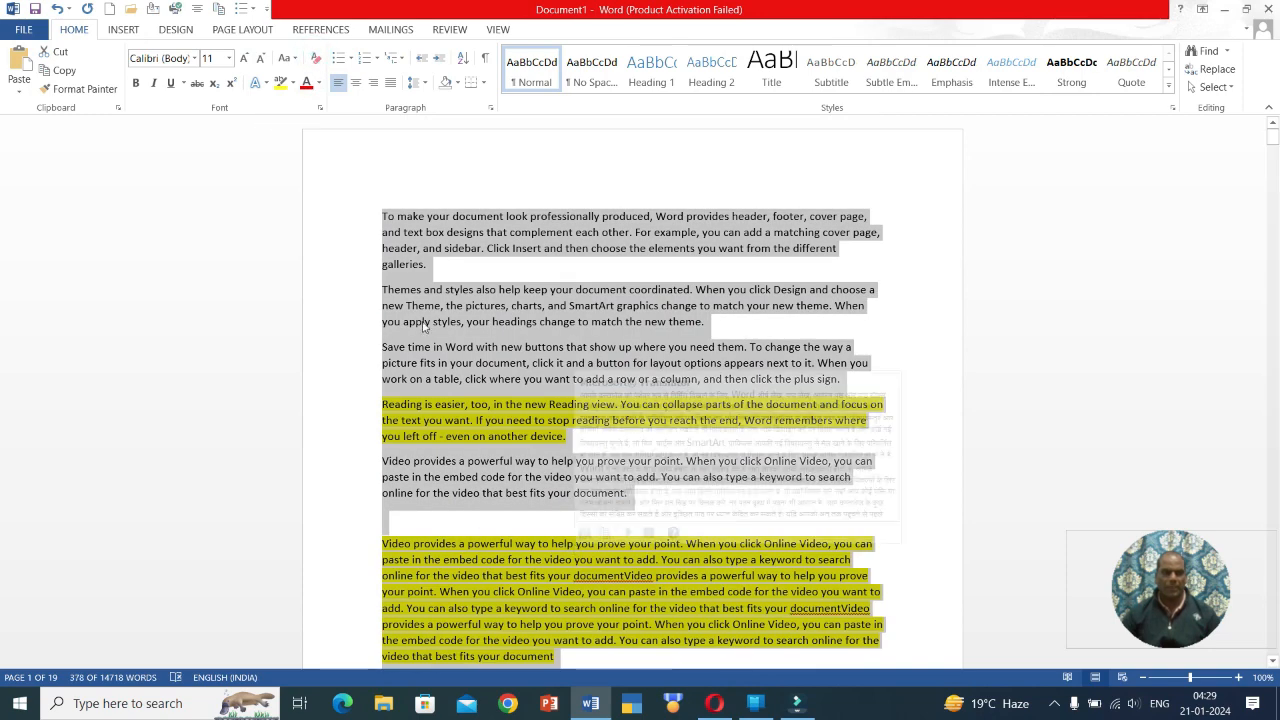
click(293, 83)
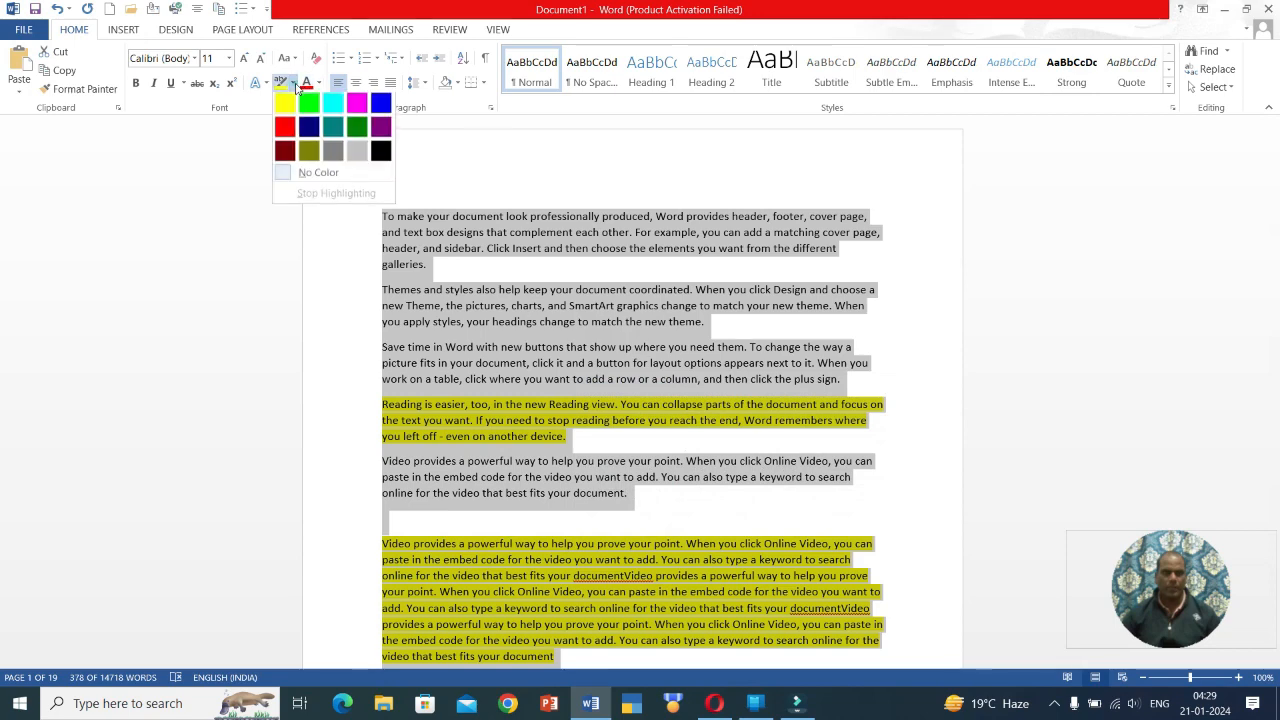
click(318, 173)
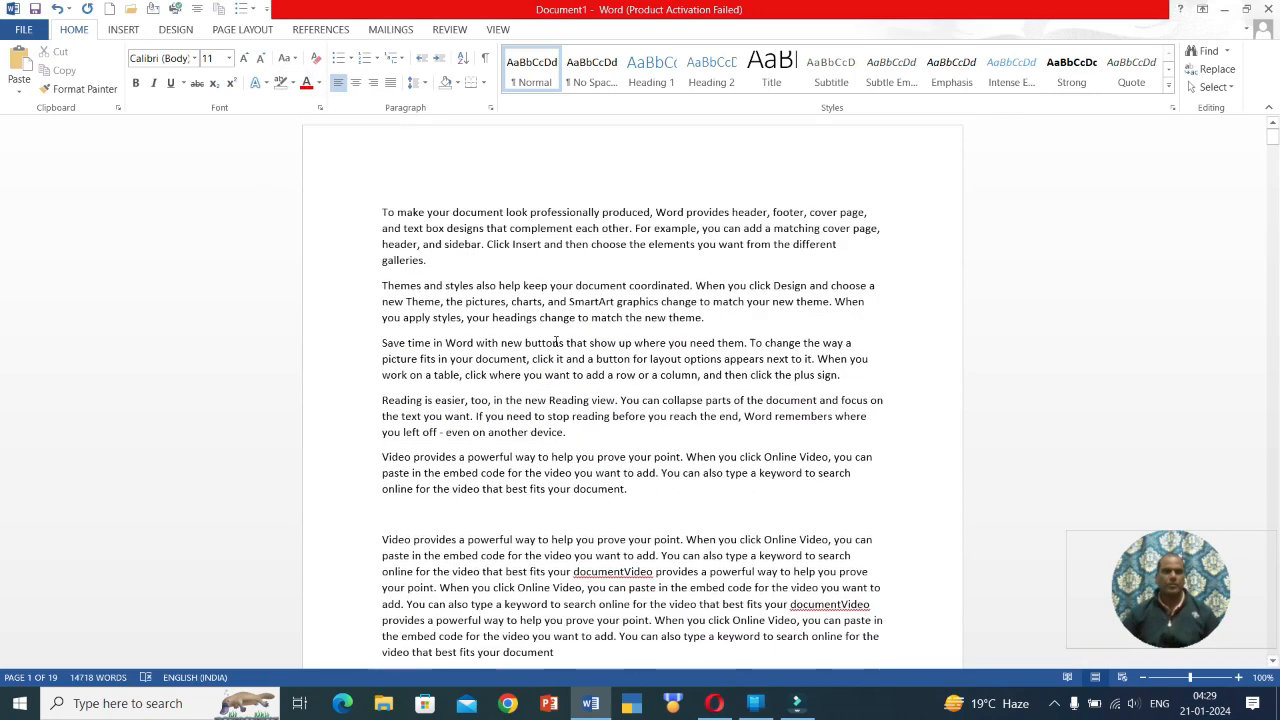
Select the "Reading is easier, too" paragraph and toggle bold on and off.
triple_click(566, 436)
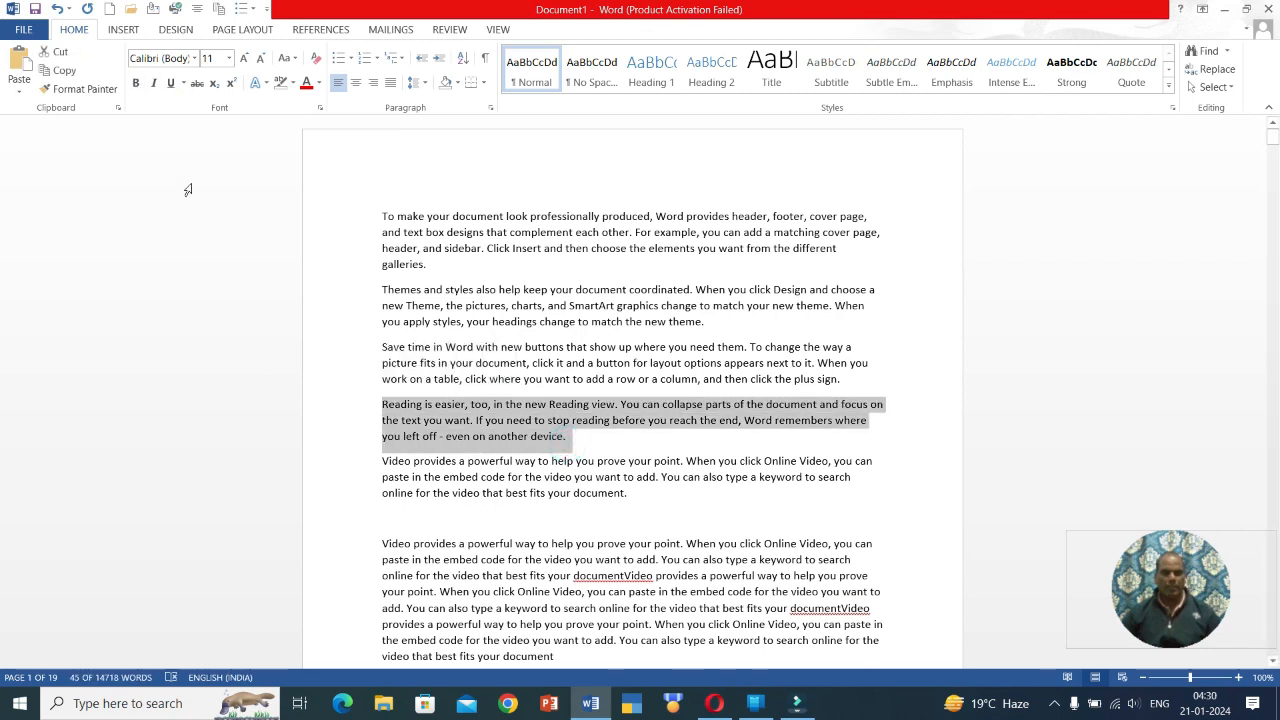
click(137, 83)
click(137, 83)
Display the keyboard access hints for the home formatting commands and dismiss them.
key(alt)
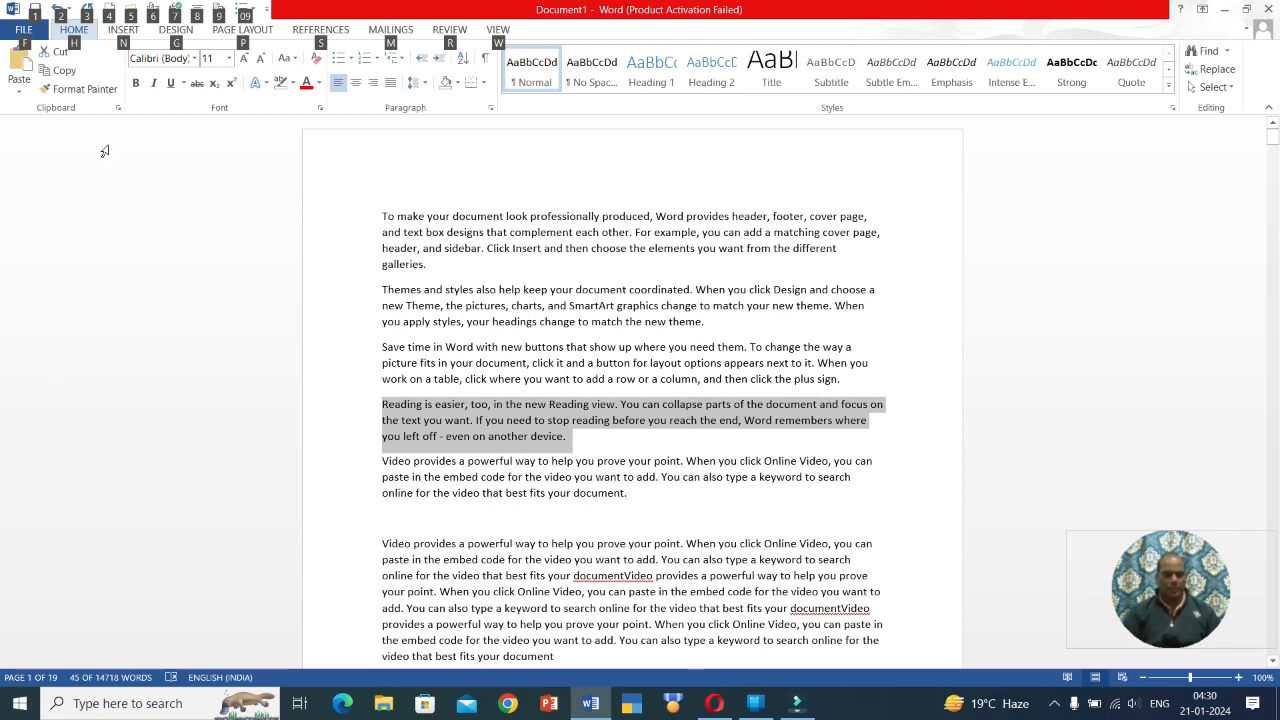
key(h)
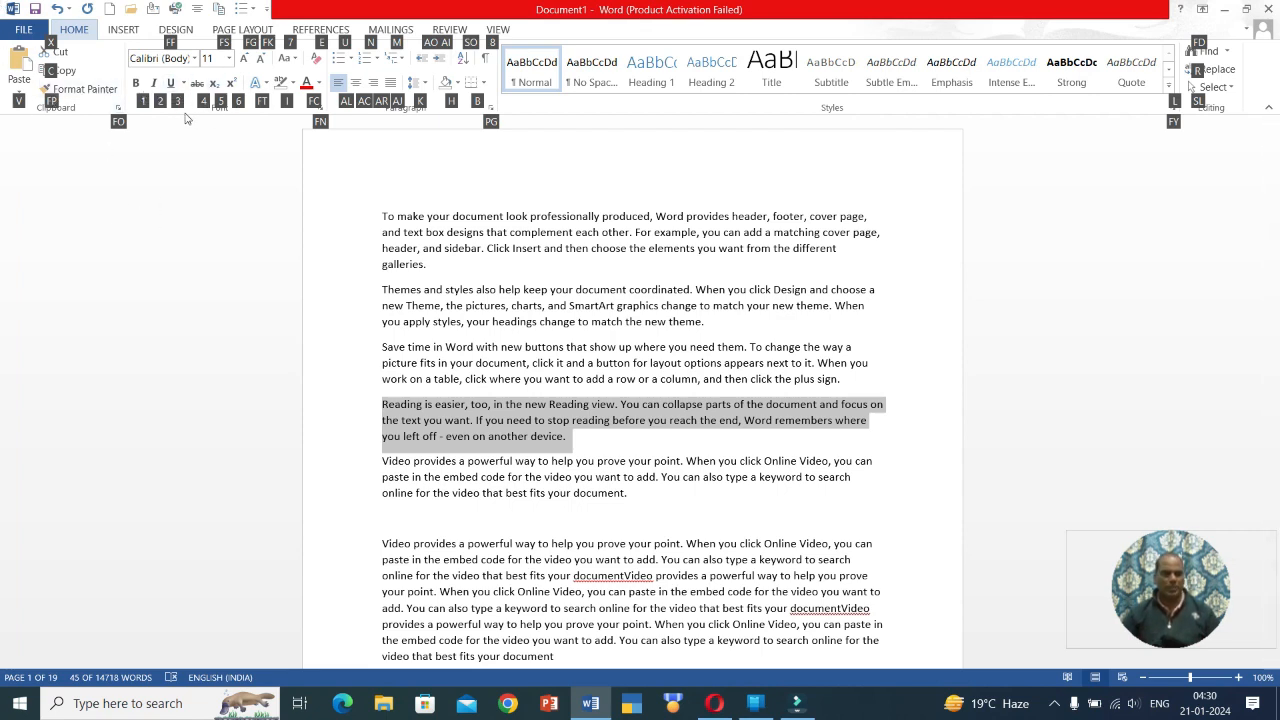
key(Escape)
key(Escape)
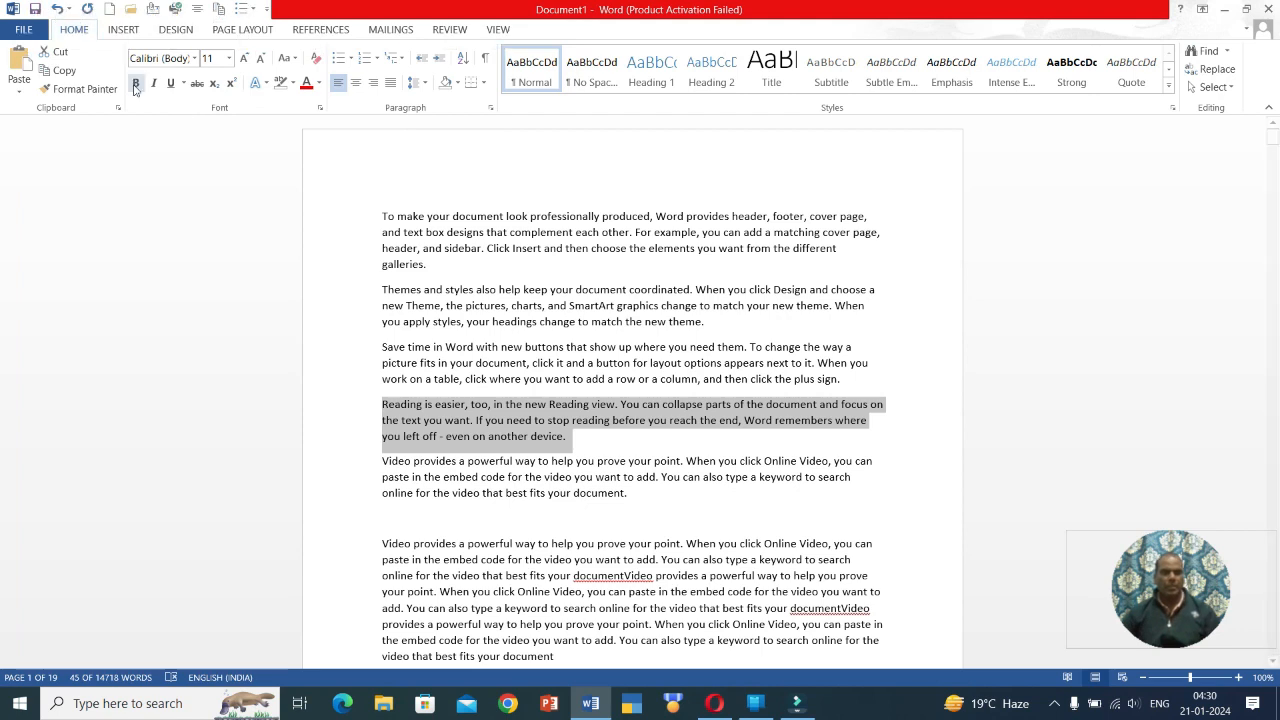
Toggle bold, italic and underline on and off in turn for the selected "Reading is easier, too" paragraph.
click(137, 83)
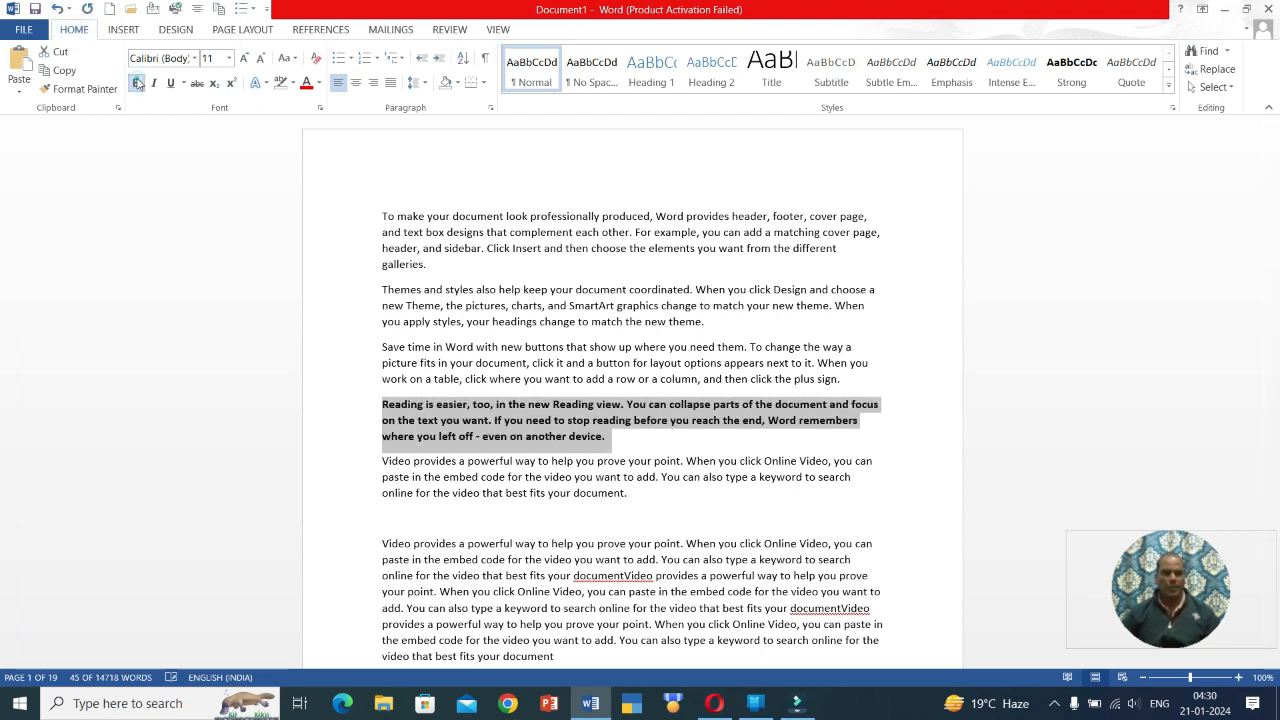
click(137, 83)
click(154, 86)
click(154, 85)
click(173, 91)
click(173, 91)
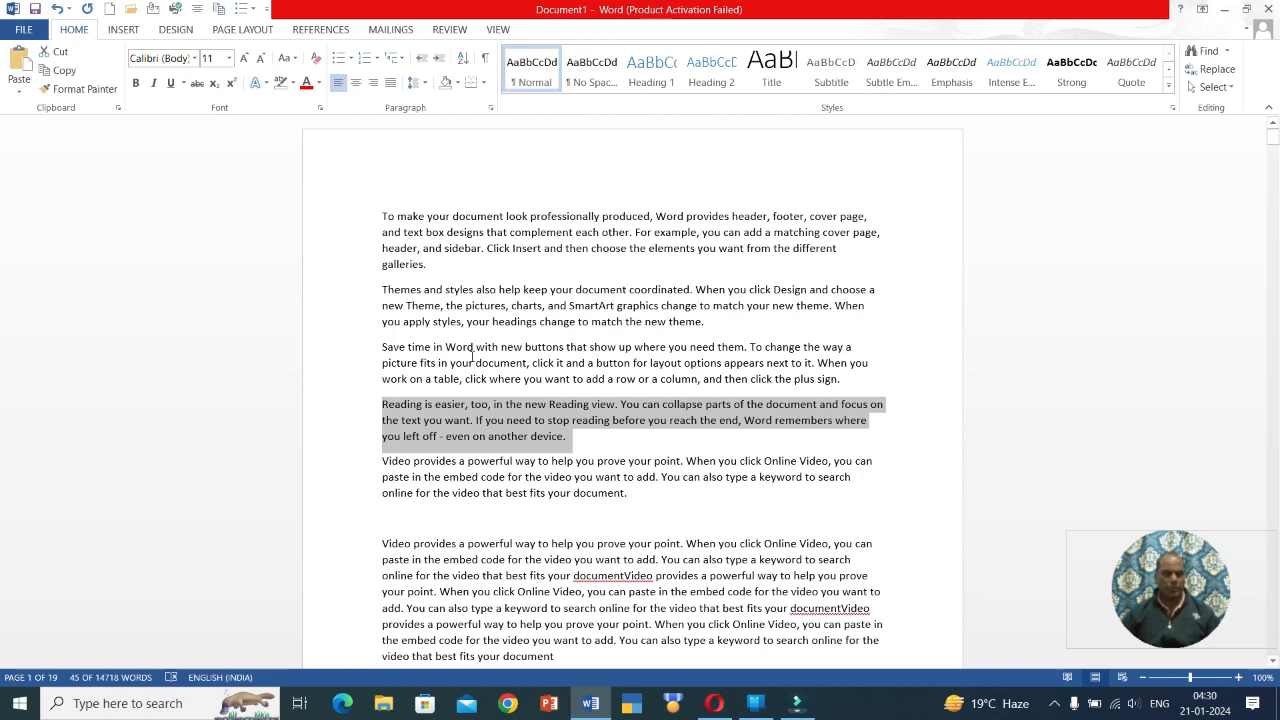
Toggle underline on and off once more for the selected "Reading is easier, too" paragraph.
key(ctrl+u)
key(ctrl+u)
Toggle strikethrough on and off for the last four lines of text at the document's end.
key(ctrl+End)
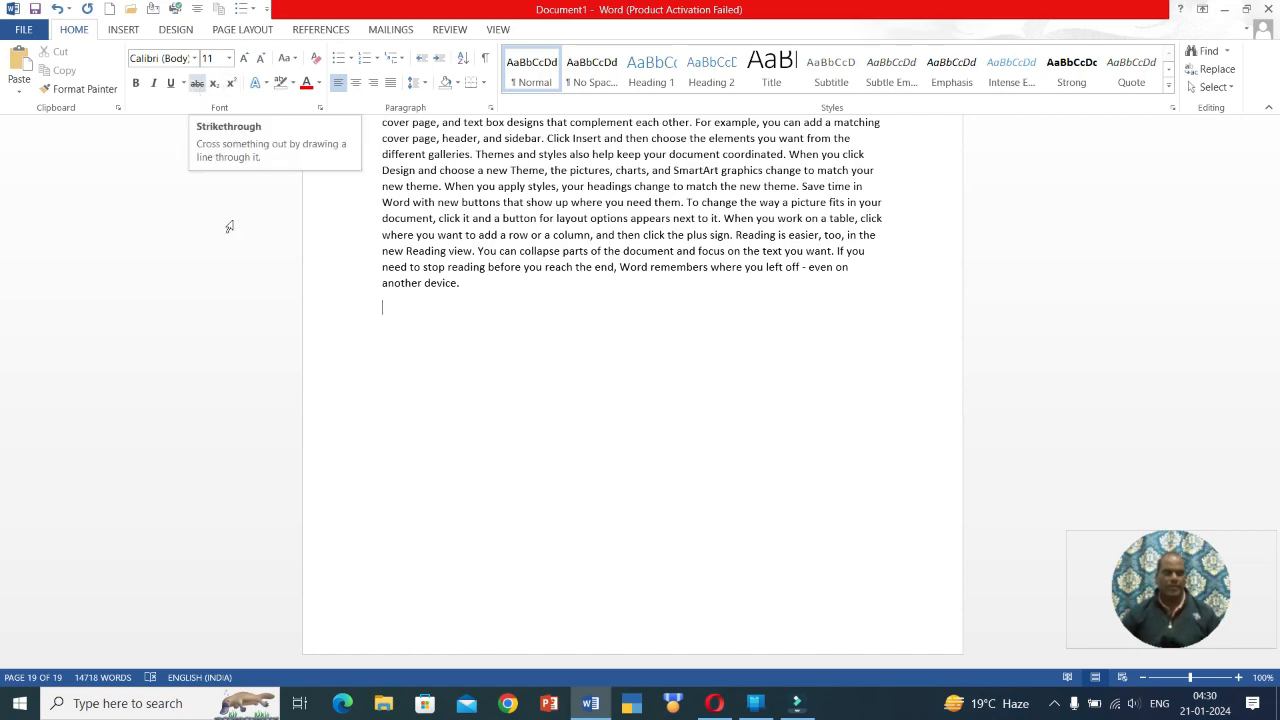
scroll(509, 543, up, 2)
drag(479, 374, 326, 317)
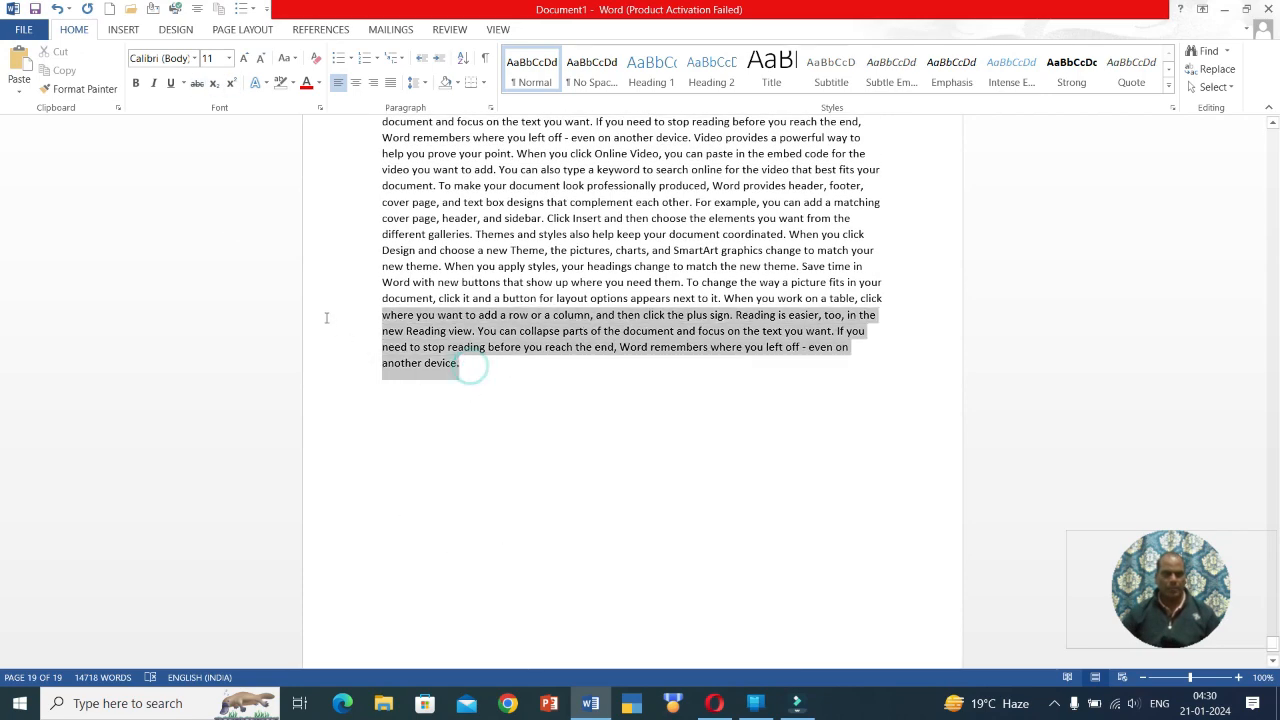
click(195, 86)
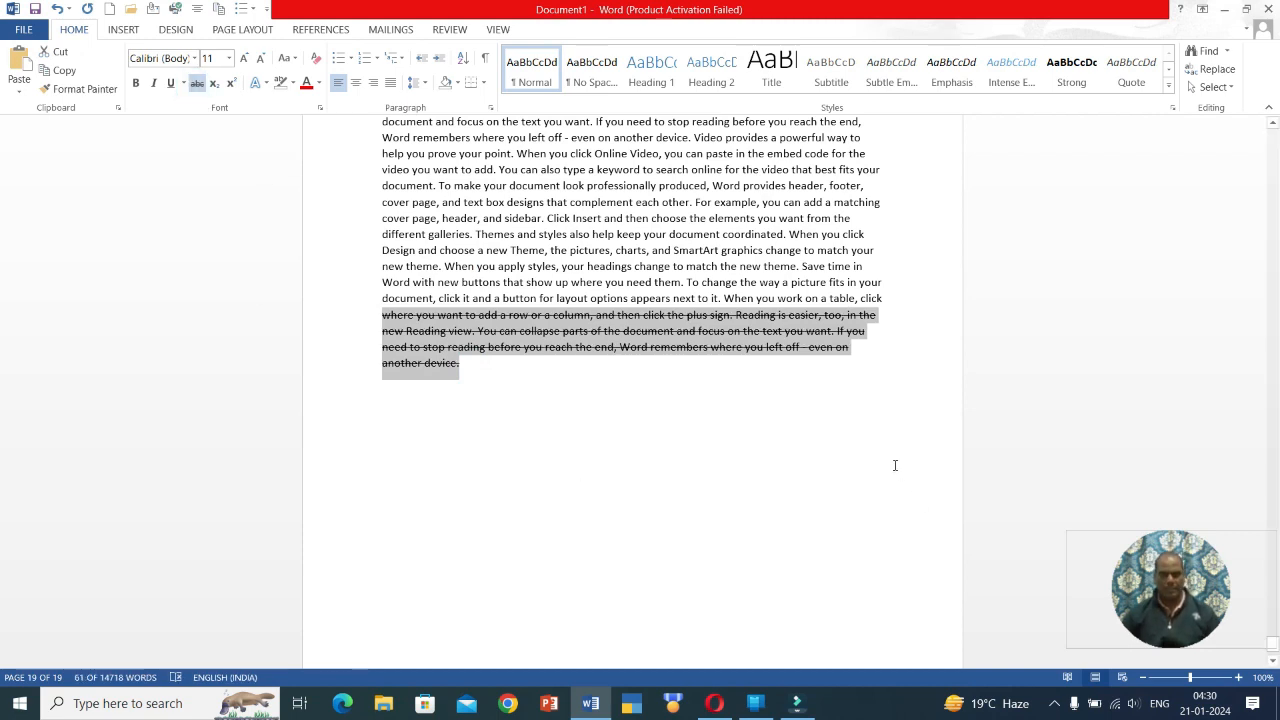
click(196, 85)
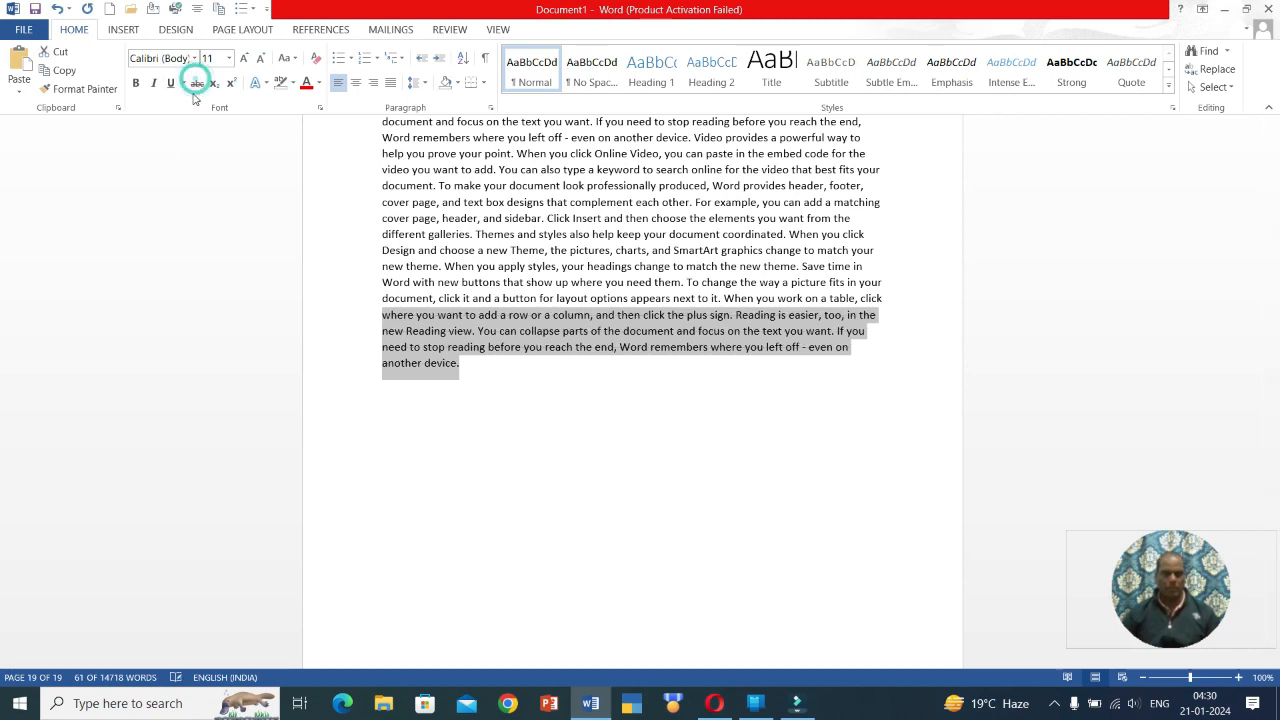
Enter 102 on a new line below the last paragraph.
click(518, 380)
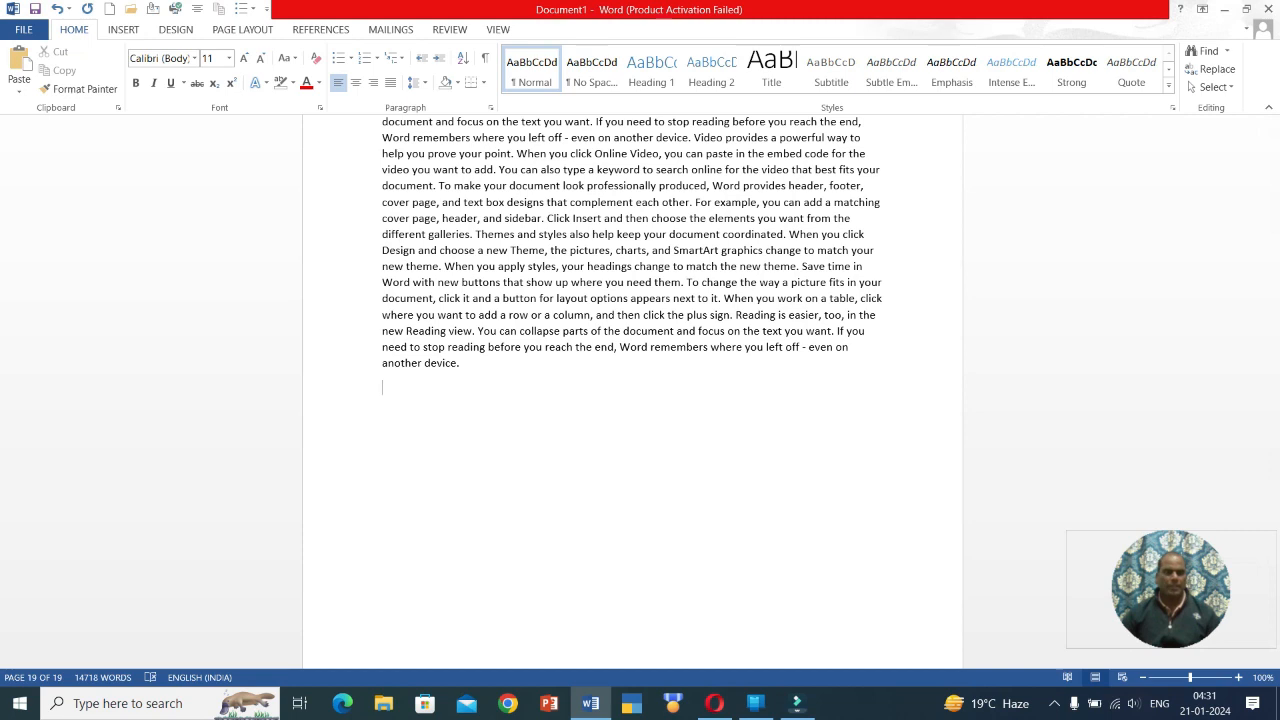
click(212, 88)
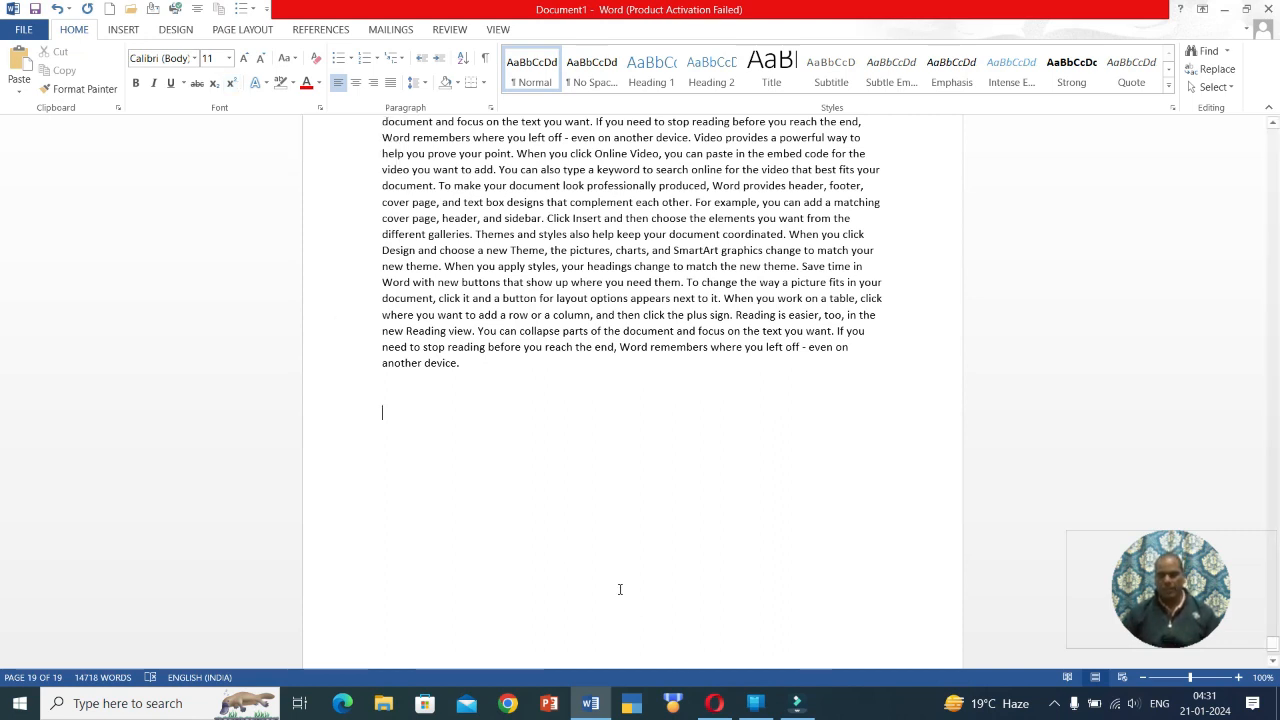
text(02)
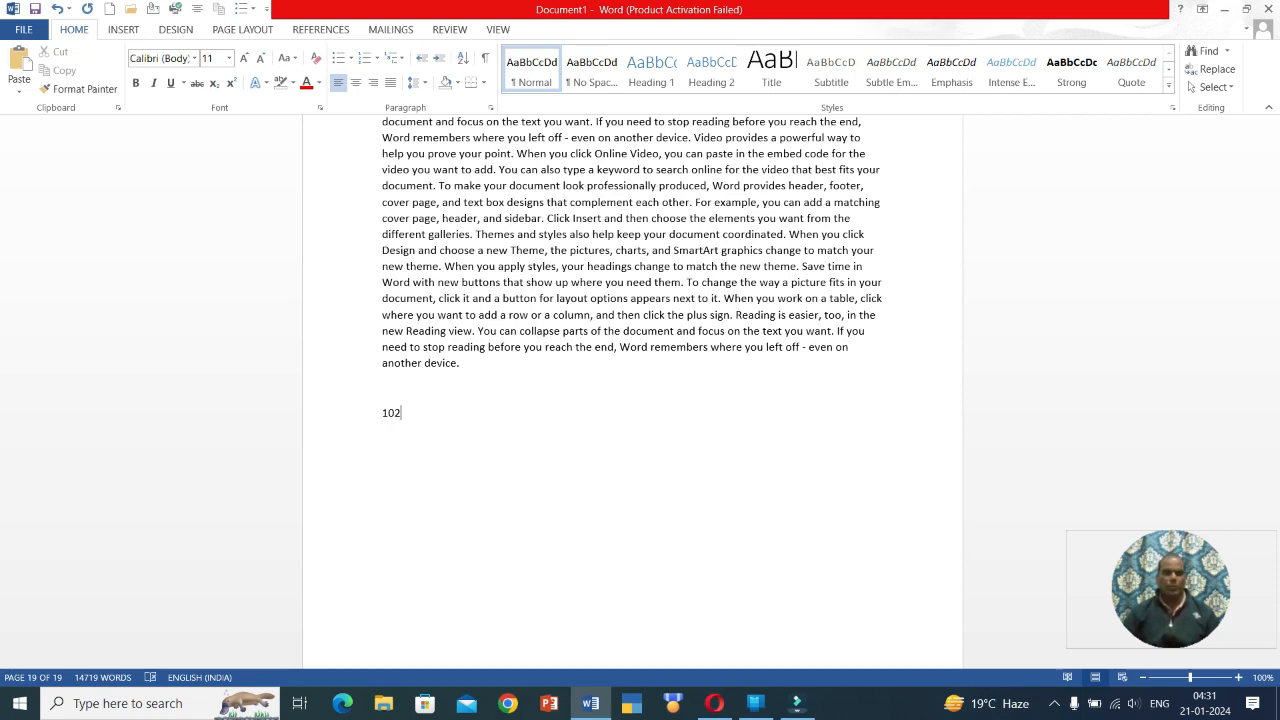
Toggle superscript on and off for the digit 2 in 102.
drag(401, 413, 394, 414)
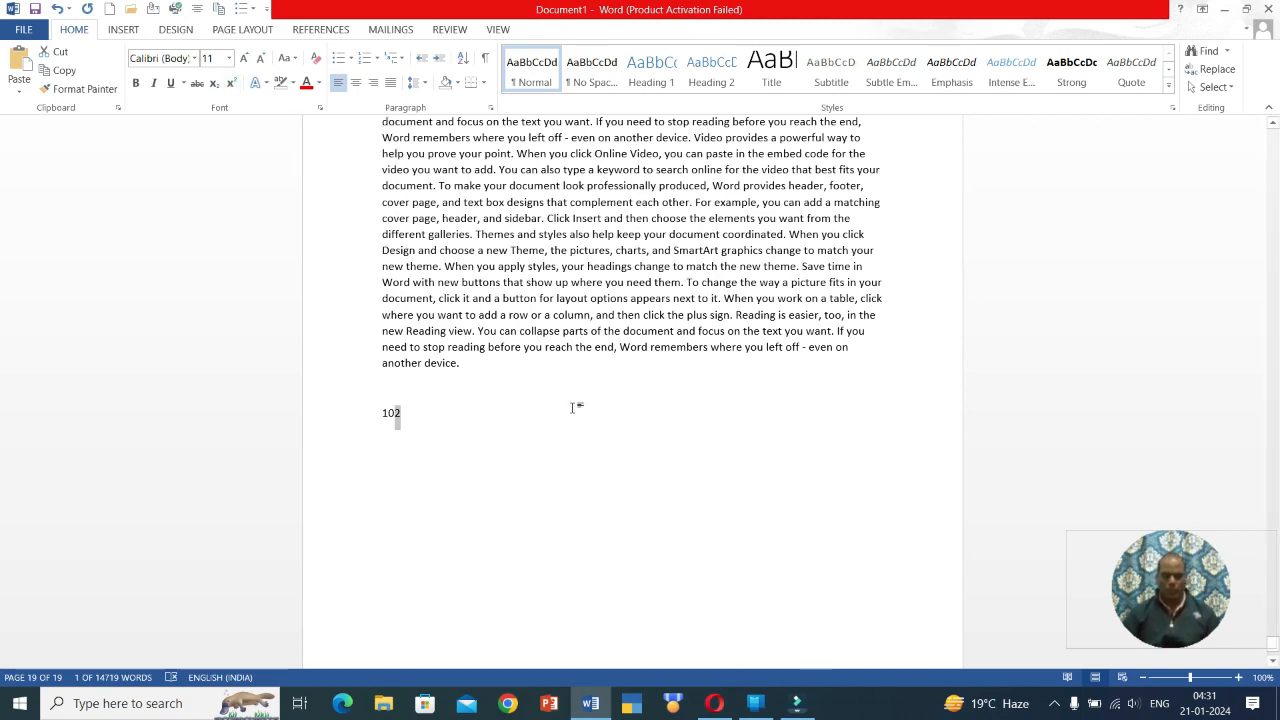
key(ctrl+shift+equal)
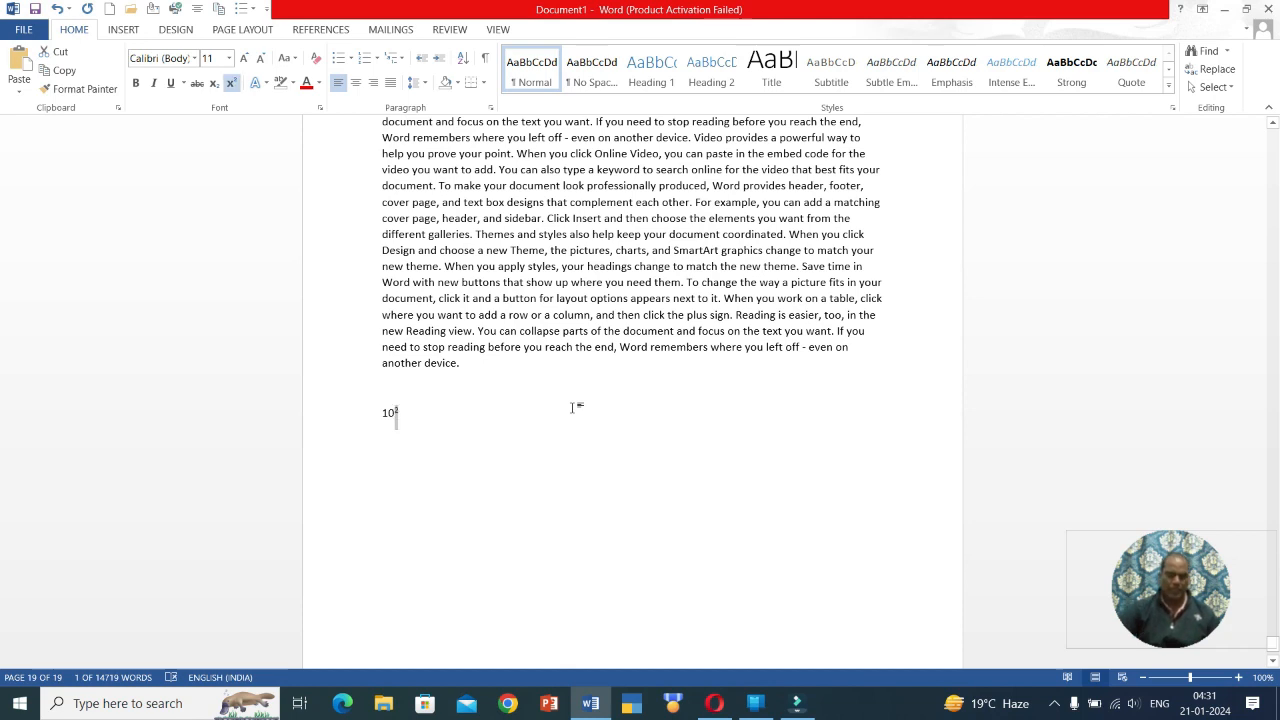
key(ctrl+shift+equal)
Add H2O after 102 on the same line, separated by spaces.
key(Right)
click(573, 408)
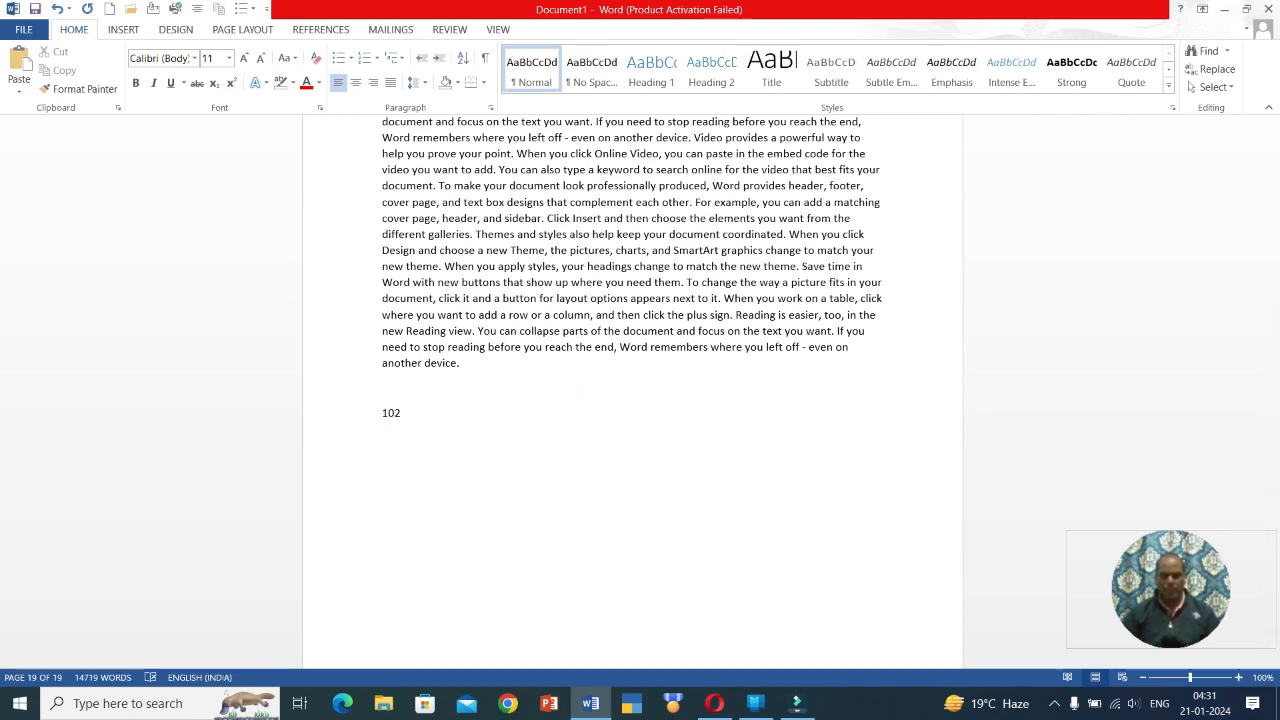
text(H2O)
Toggle subscript on and off for the digit 2 in H2O.
key(Left)
key(shift+Left)
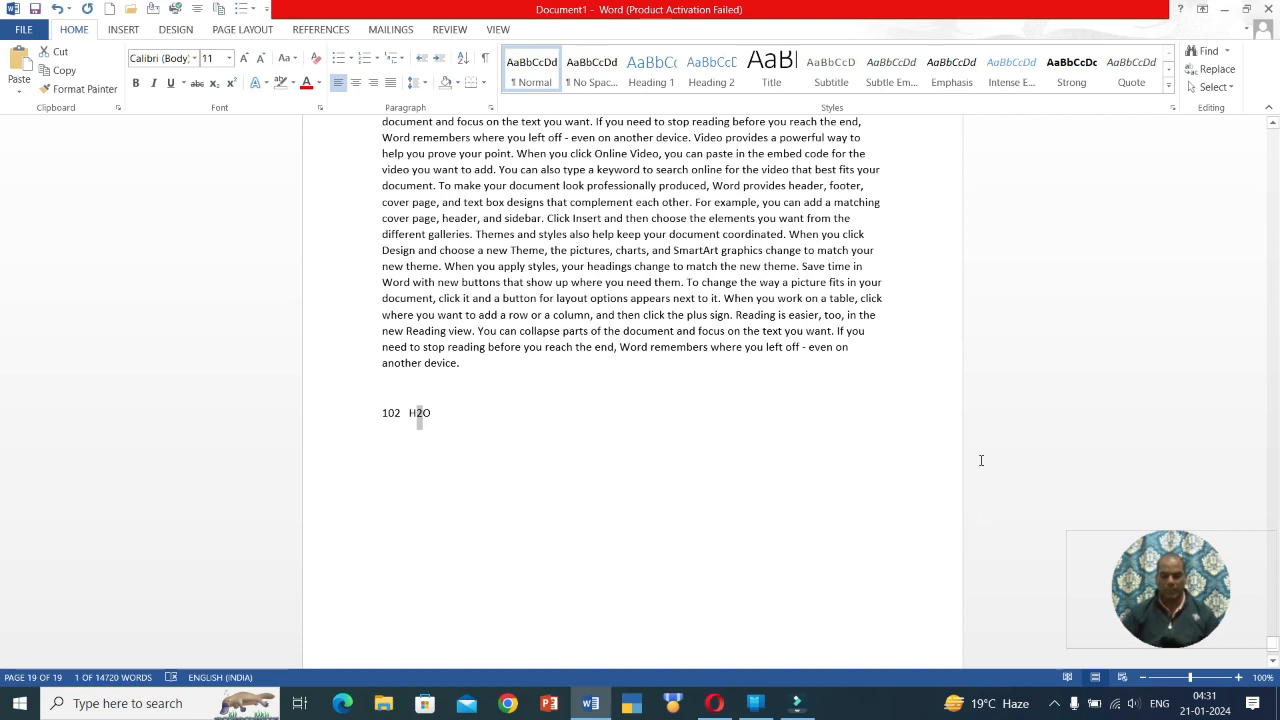
key(ctrl+equal)
key(ctrl+equal)
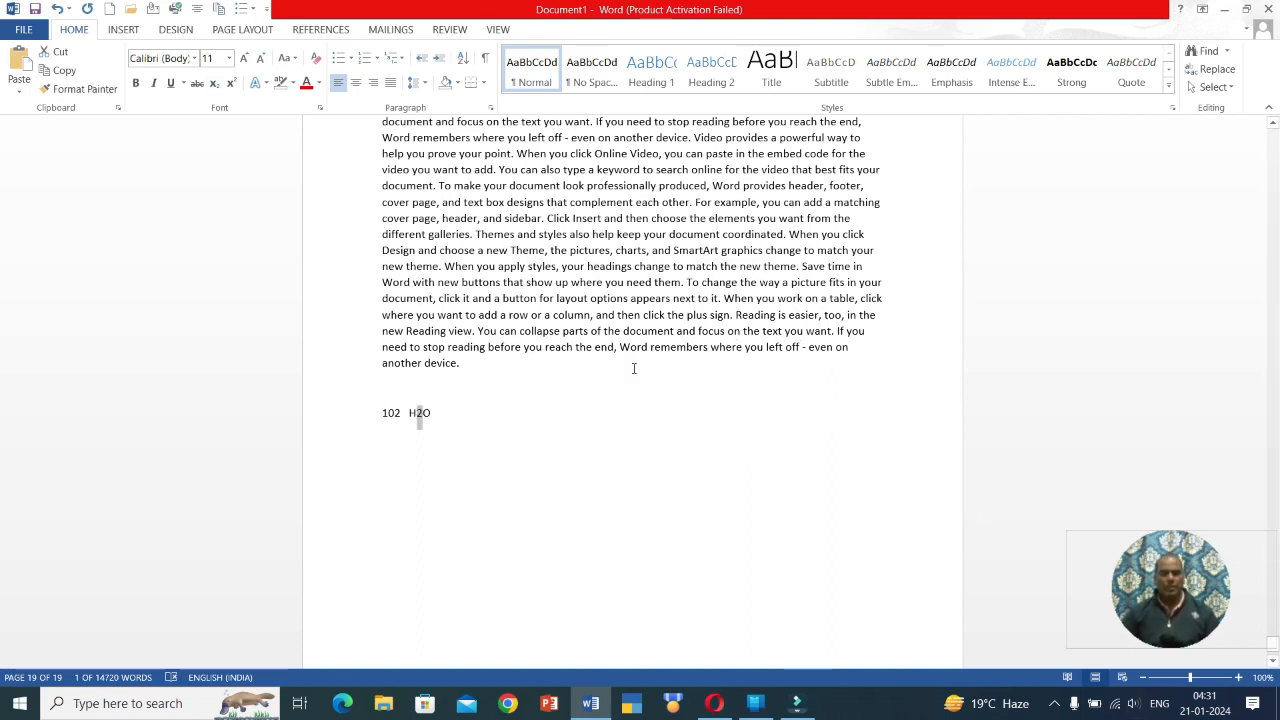
Select the last seven lines of the final paragraph and preview the text effect styles on them without applying one.
drag(490, 369, 301, 259)
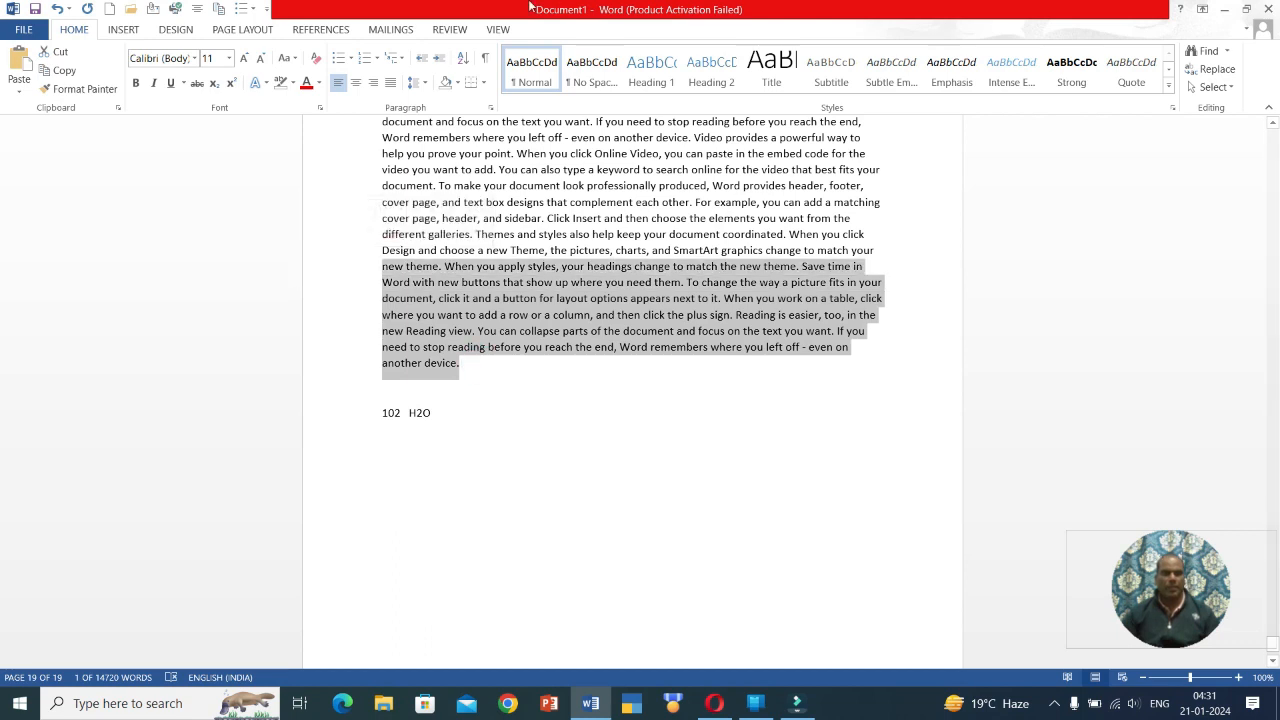
click(263, 88)
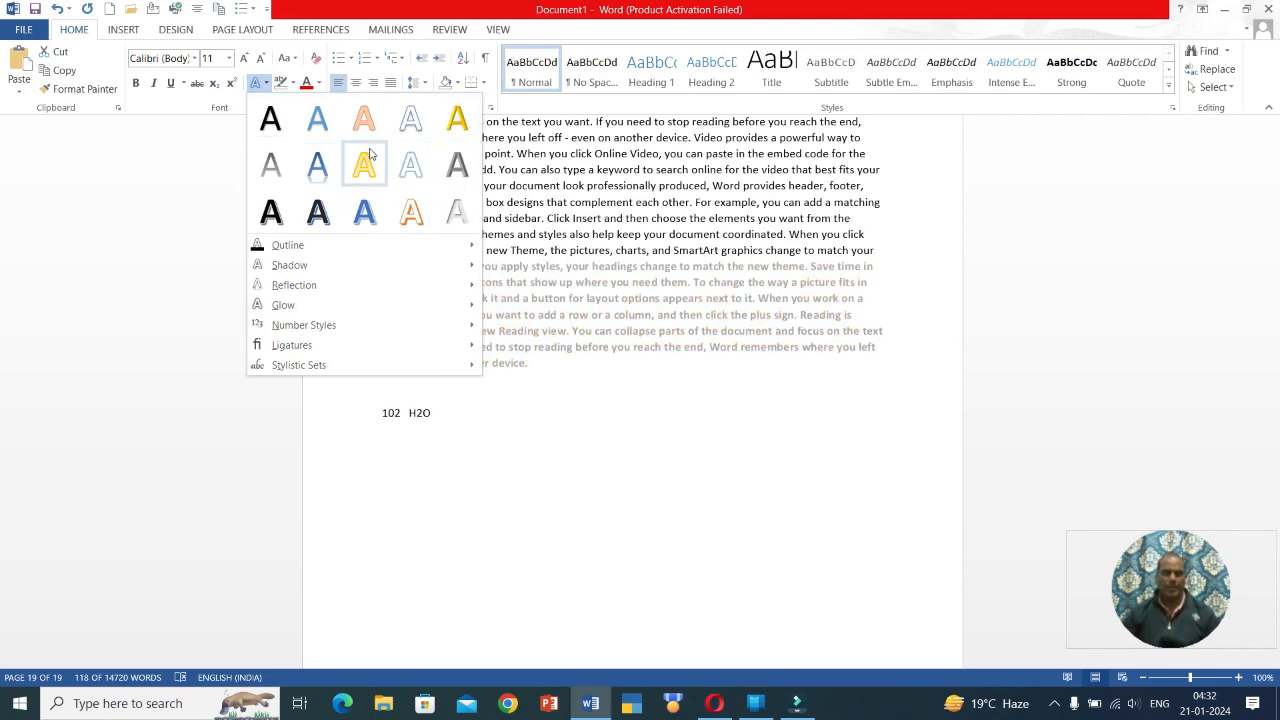
click(567, 425)
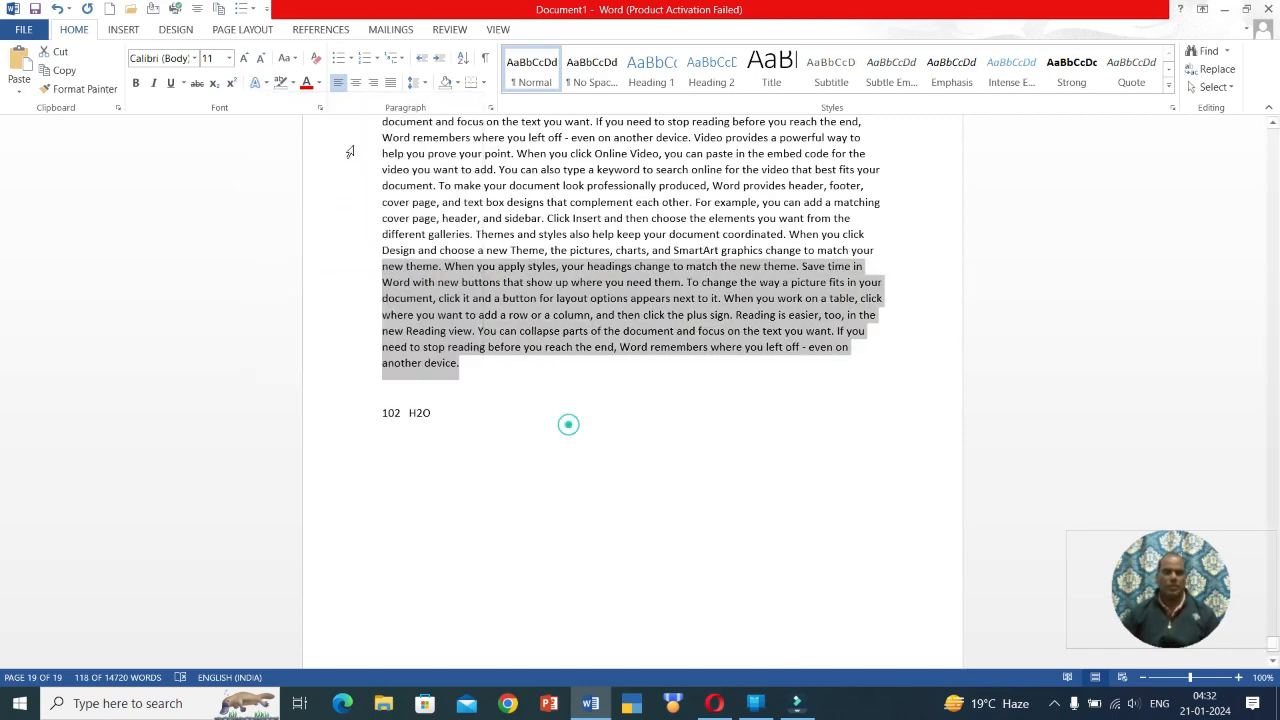
Examine the highlight colours and the font colour palette for the selected lines without choosing a colour.
click(293, 85)
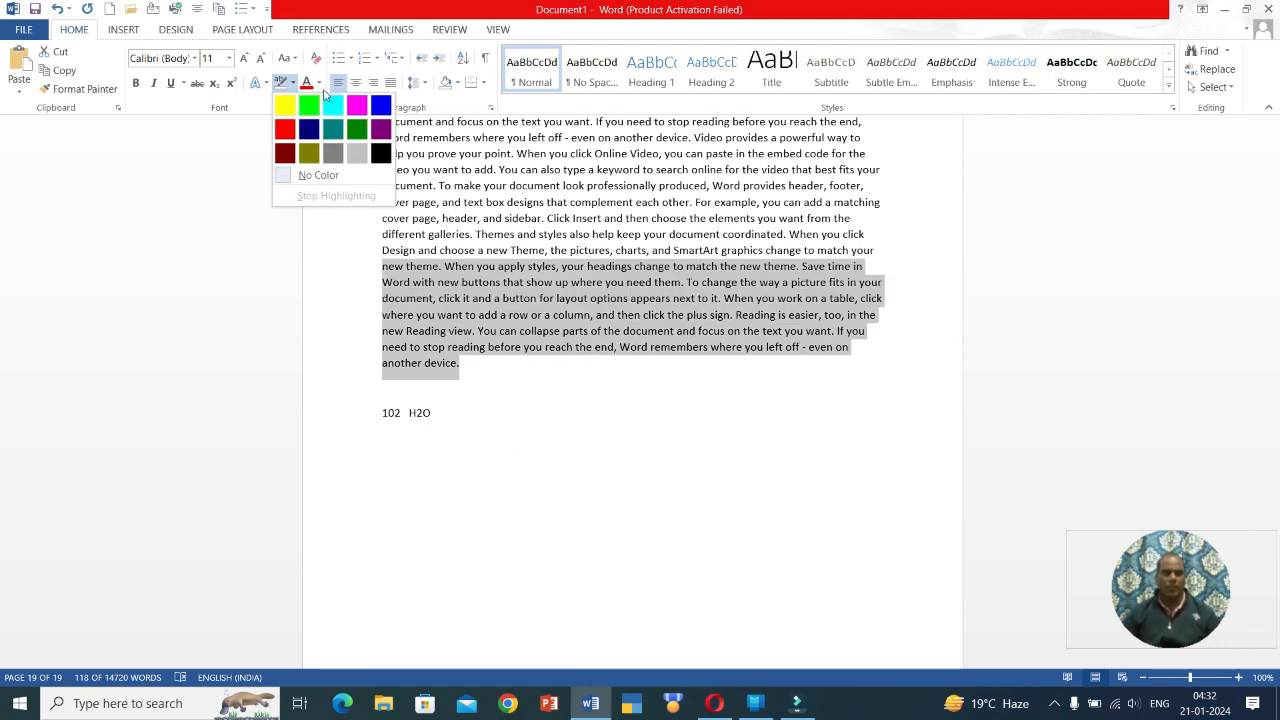
click(318, 84)
click(318, 84)
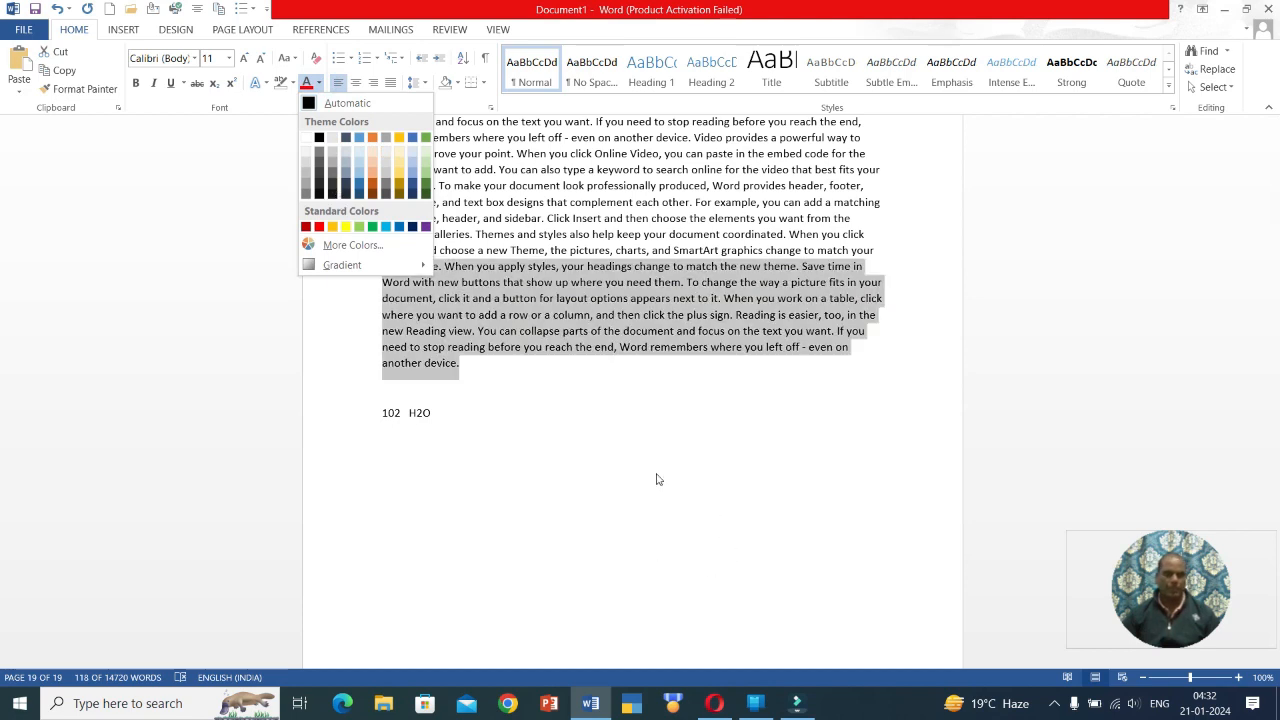
click(631, 451)
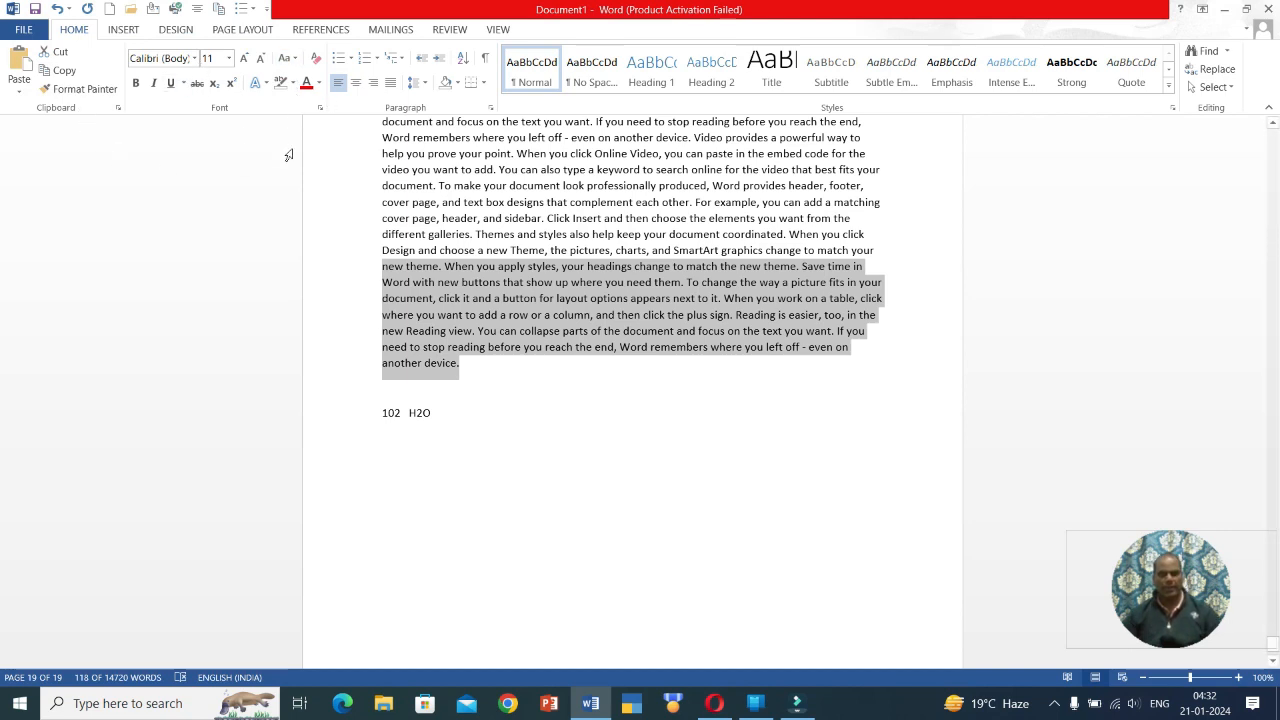
View the Font dialog settings for the selected lines and close the dialog without changes.
key(ctrl+d)
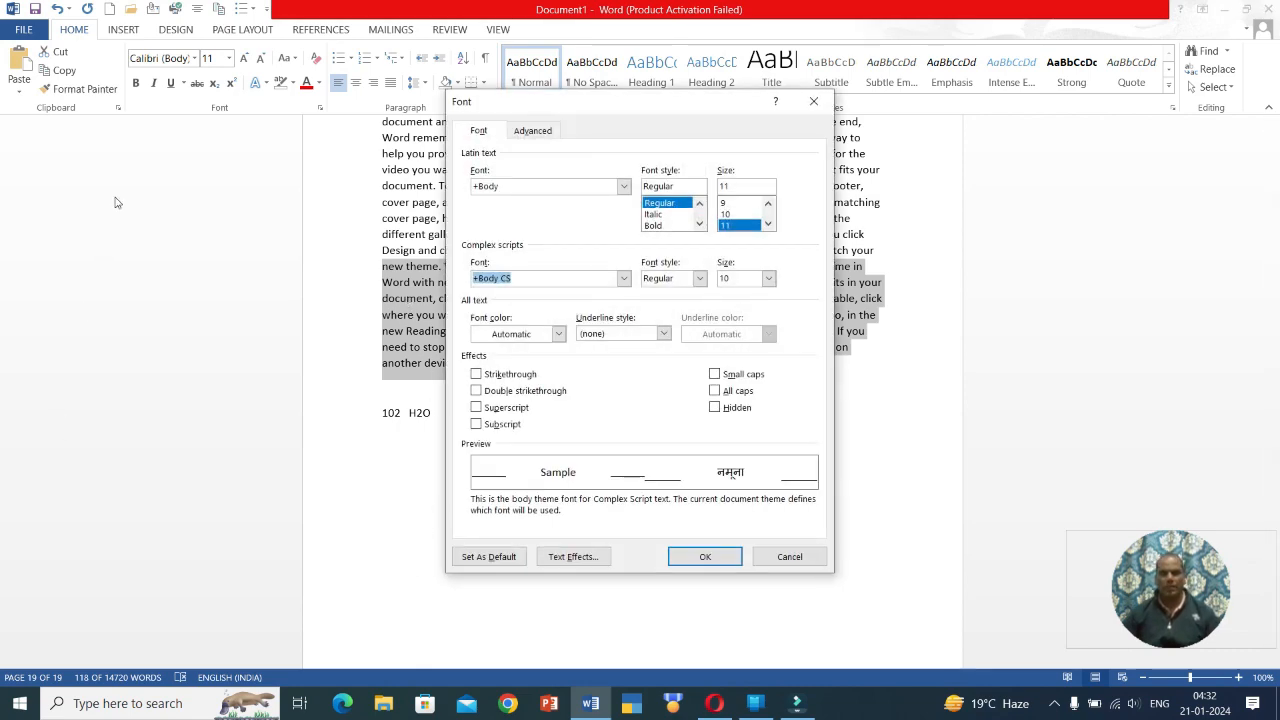
click(805, 106)
Select the whole document, preview styles from the Bullet Library on it and open the Define New Bullet dialog.
scroll(646, 543, up, 7)
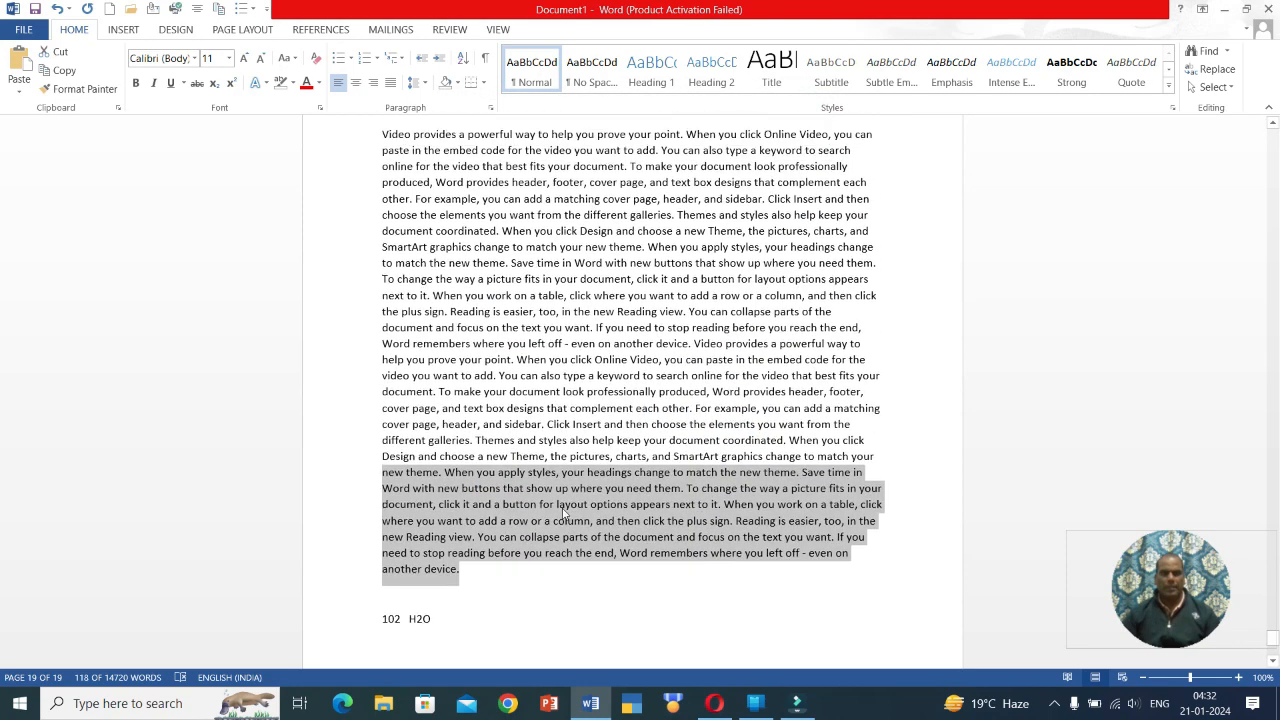
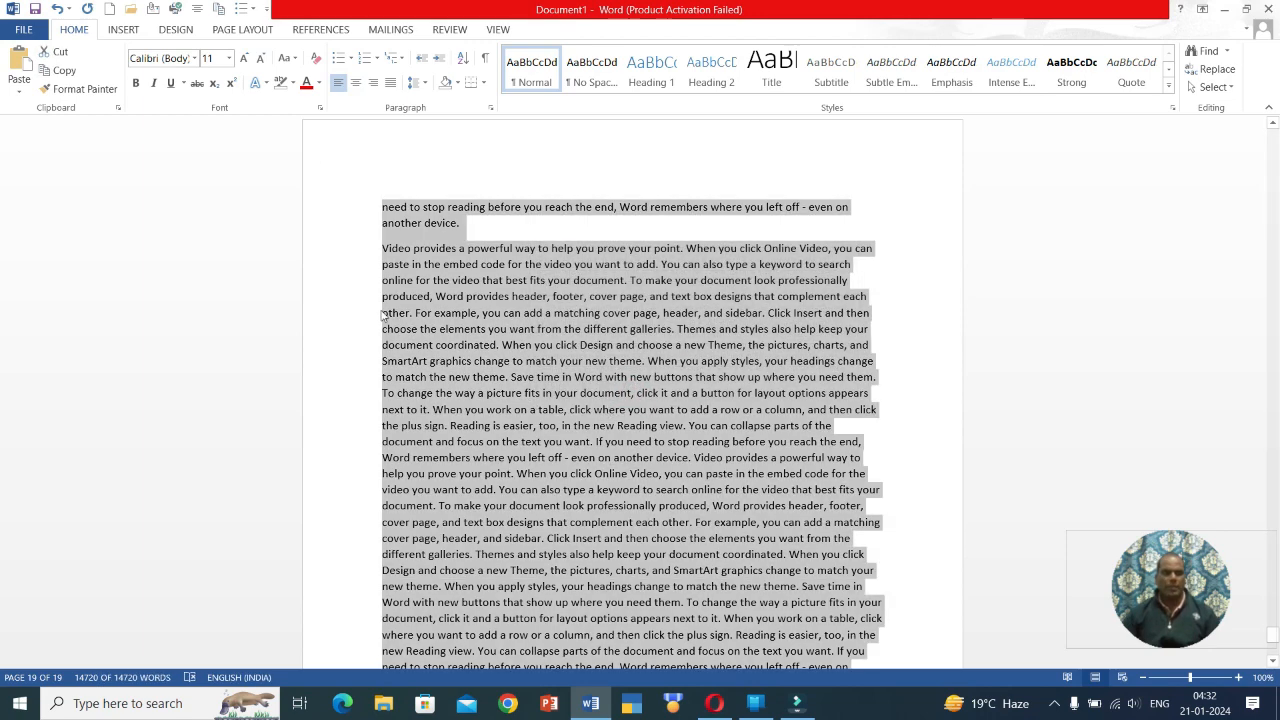
click(350, 60)
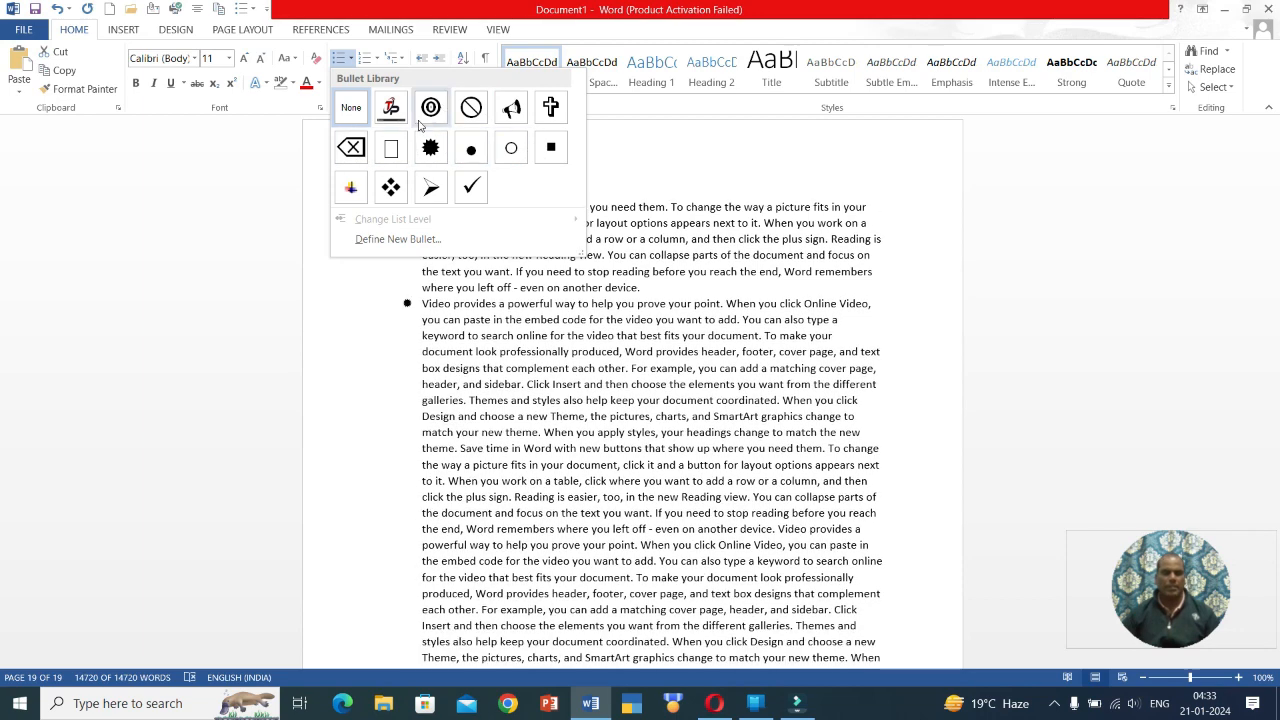
click(360, 241)
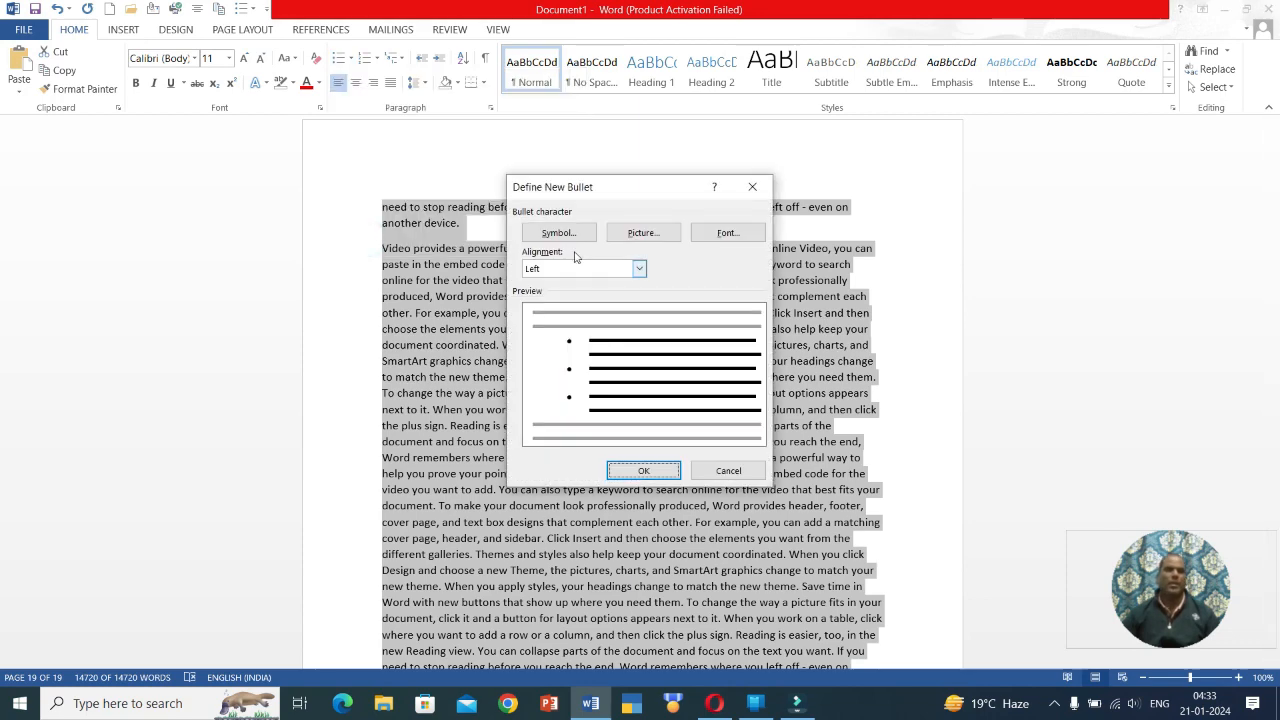
Browse the bullet symbols by font, from Symbol to Wingdings 2, and leave the symbol selection without choosing one.
click(560, 233)
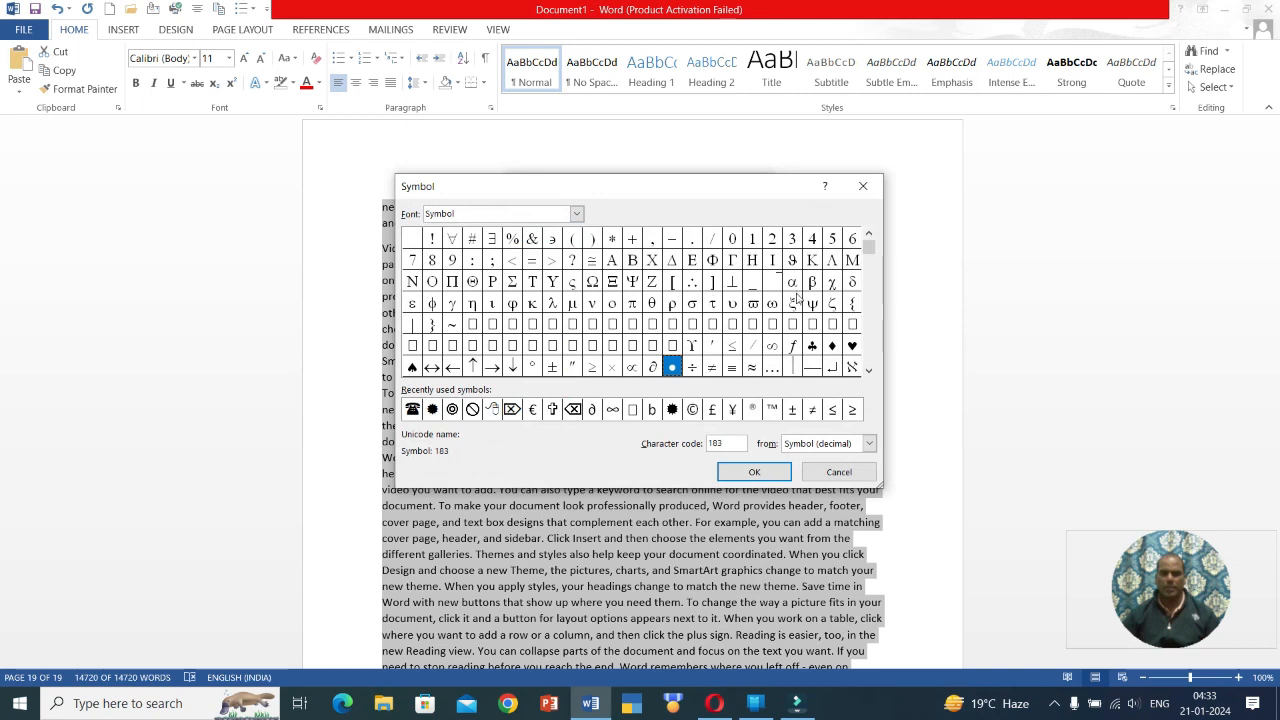
drag(869, 249, 869, 281)
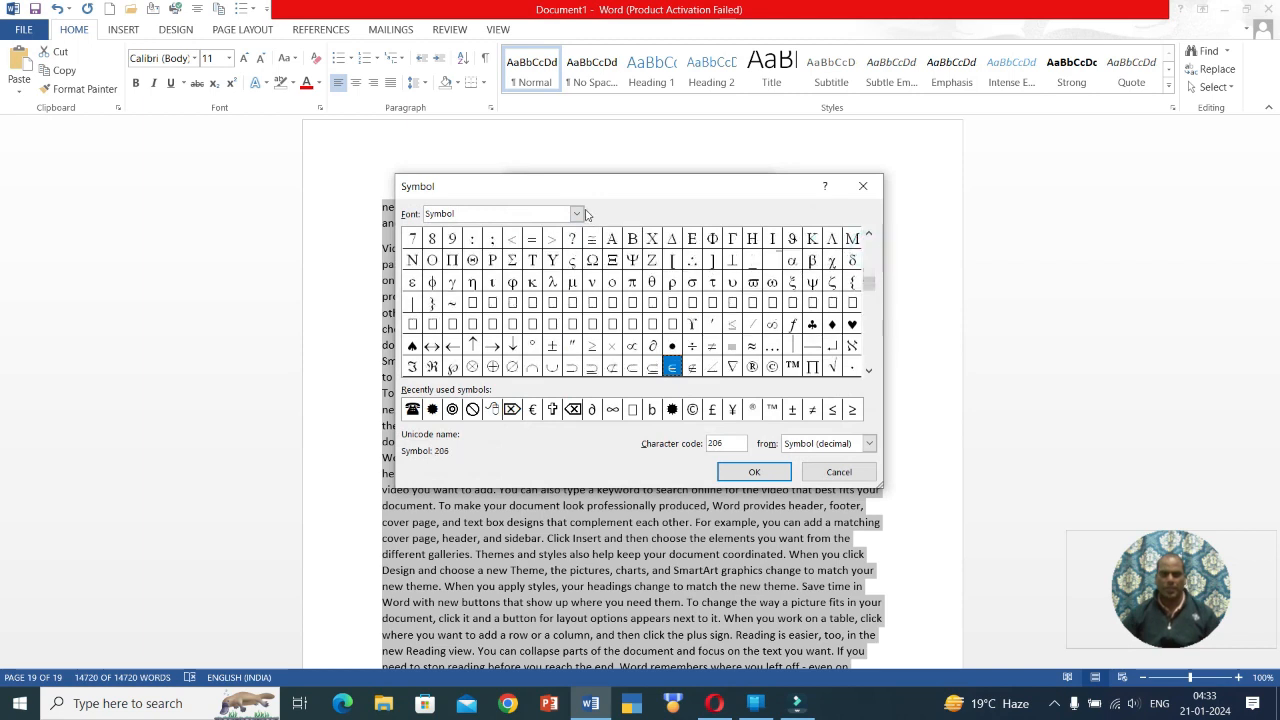
click(577, 214)
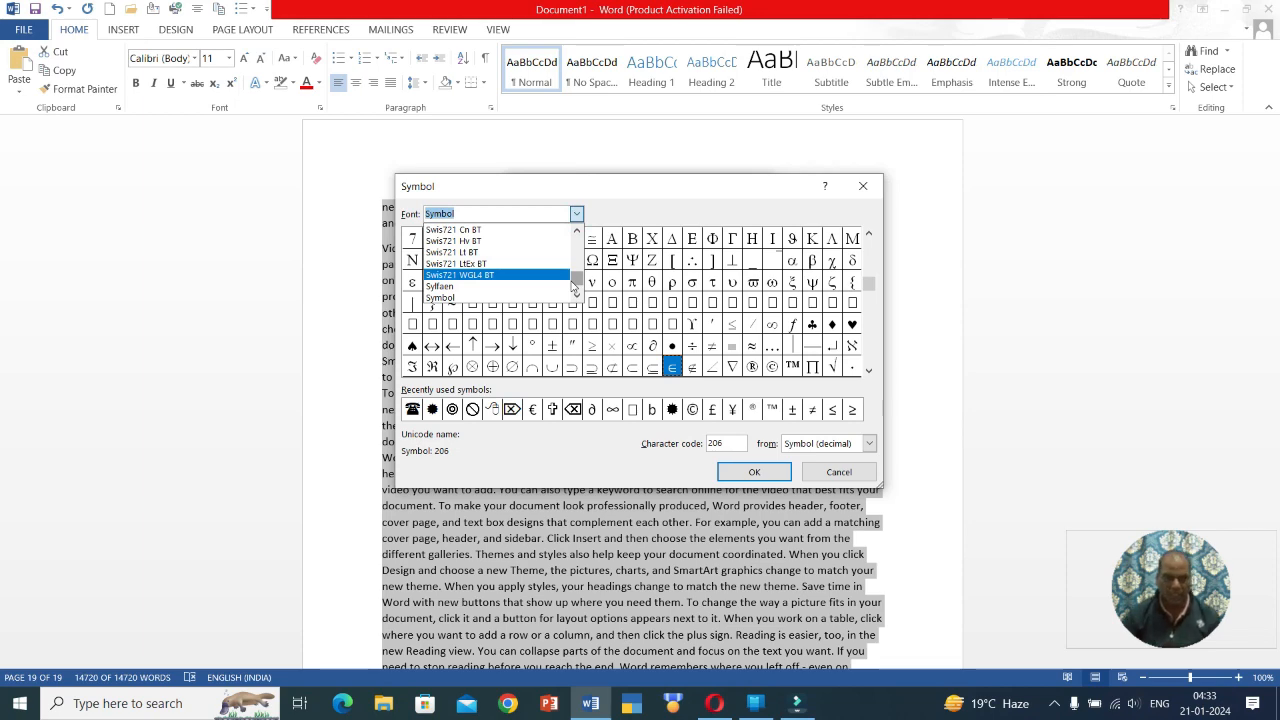
key(Down)
key(Down)
key(Down)
key(Down)
key(Down)
key(Down)
key(Down)
key(Down)
key(Down)
key(Down)
key(Down)
key(Down)
key(Down)
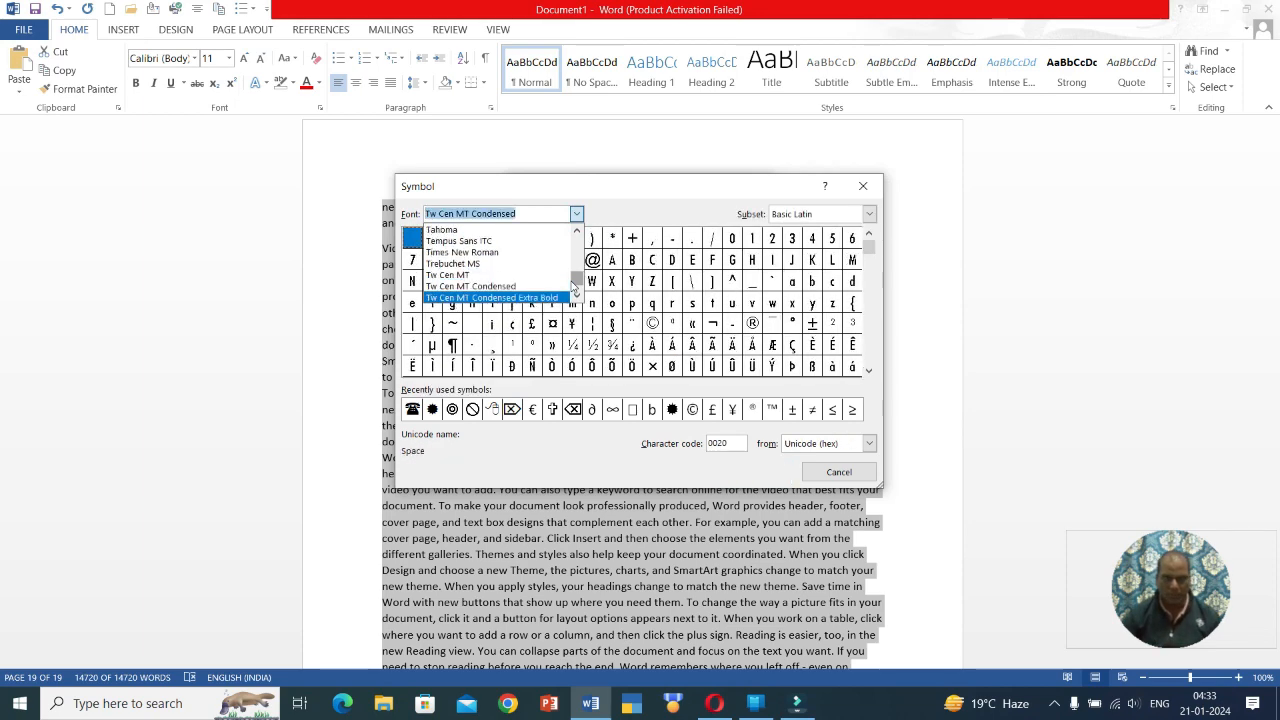
key(Down)
key(Down)
key(Down)
key(Down)
key(Down)
key(Down)
key(Down)
key(Down)
key(Down)
key(Down)
key(Down)
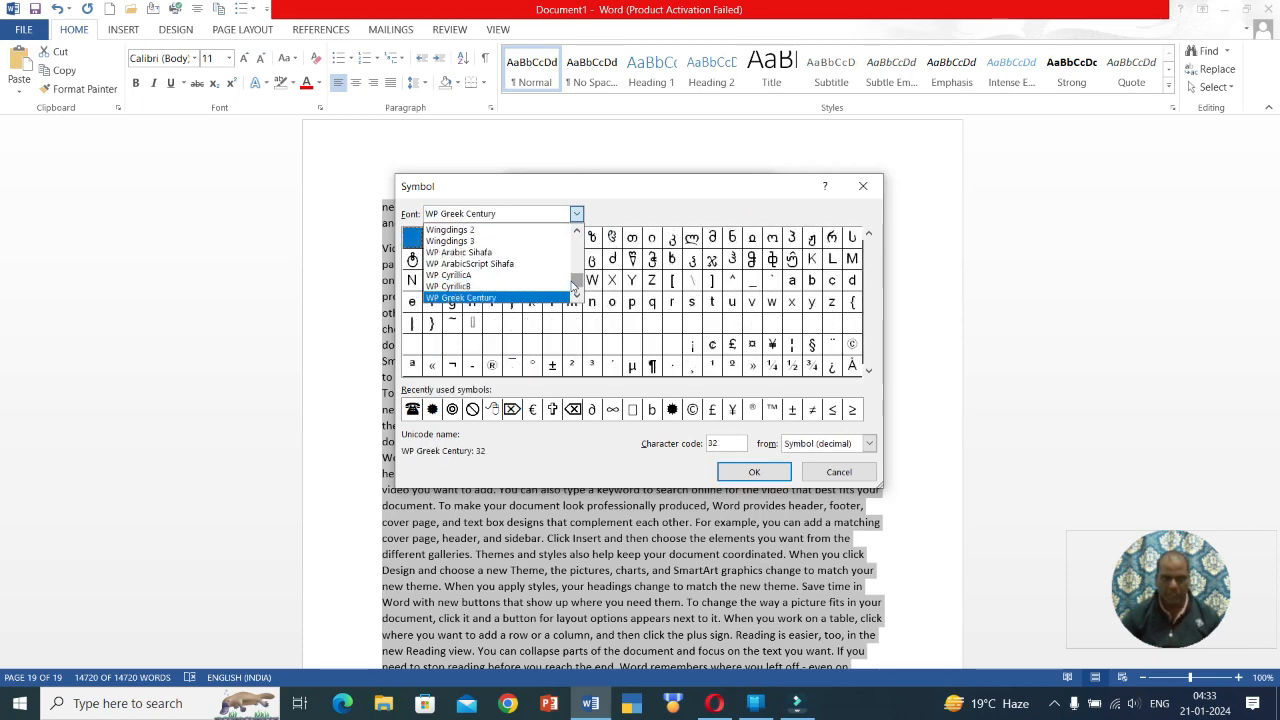
key(Up)
key(Up)
key(Up)
key(Up)
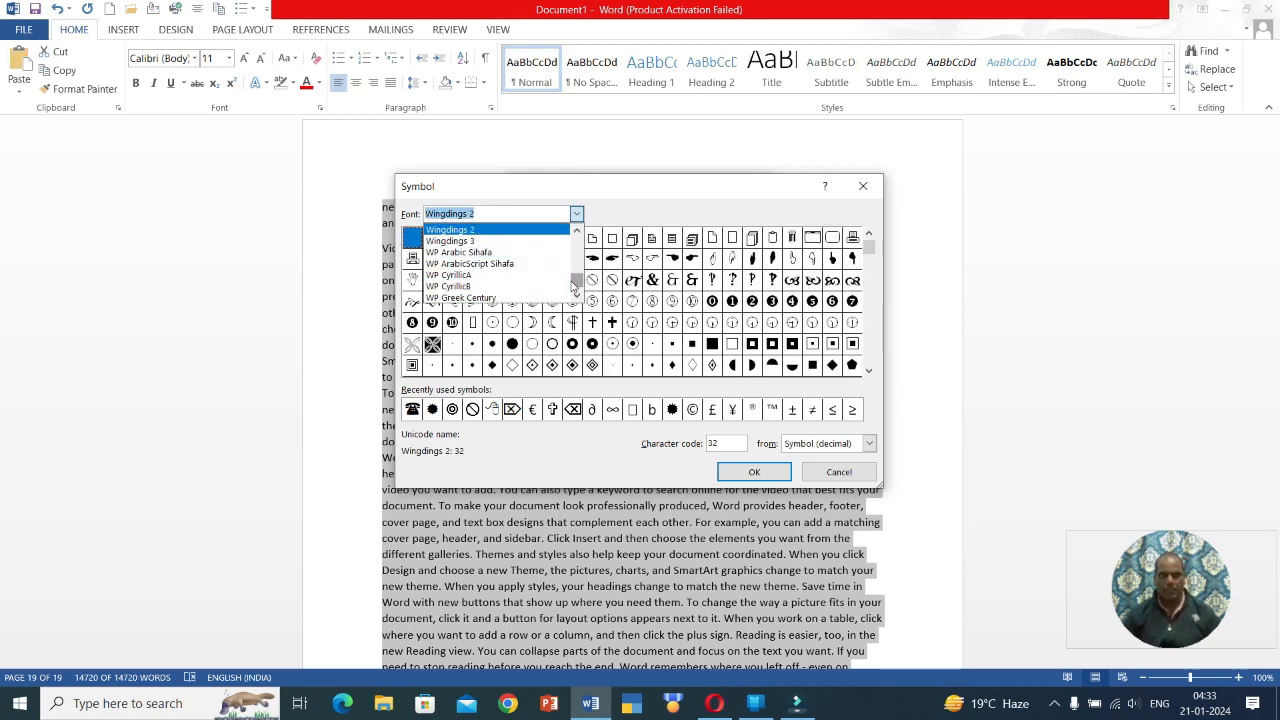
click(519, 230)
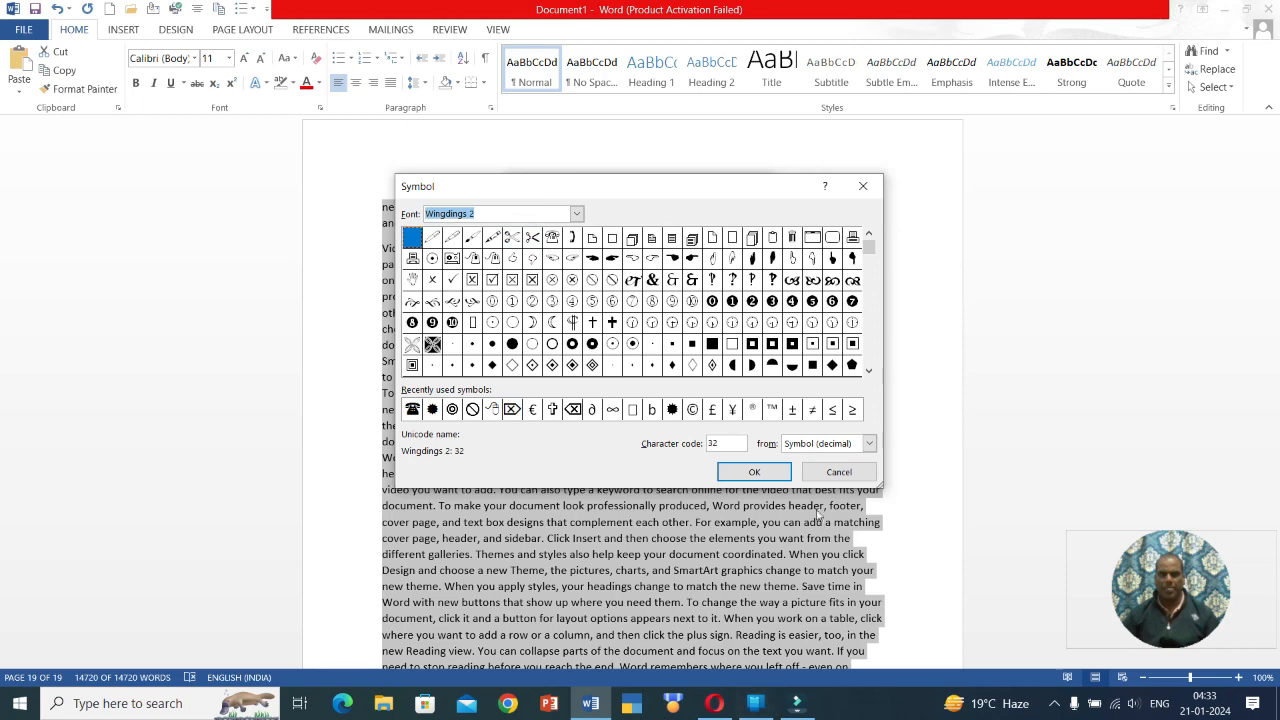
click(837, 471)
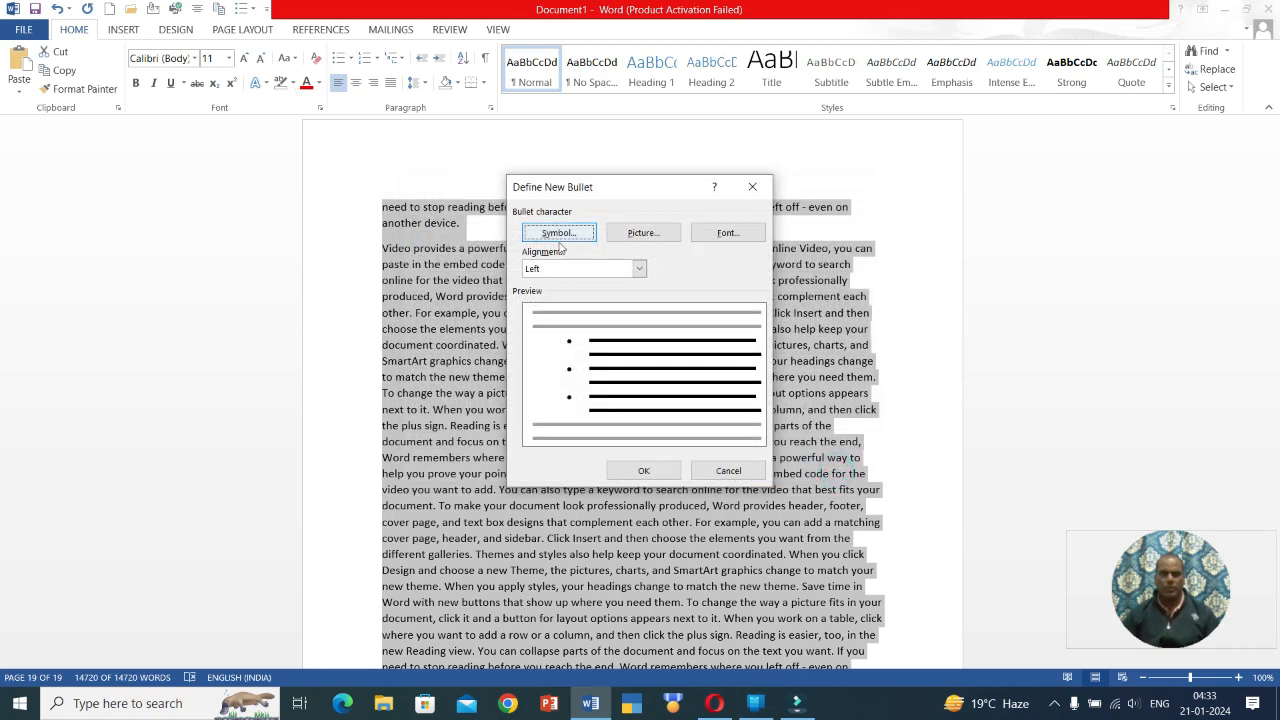
Look through the 2023 photod folder for a picture bullet and cancel both the picture selection and the new bullet definition.
click(634, 234)
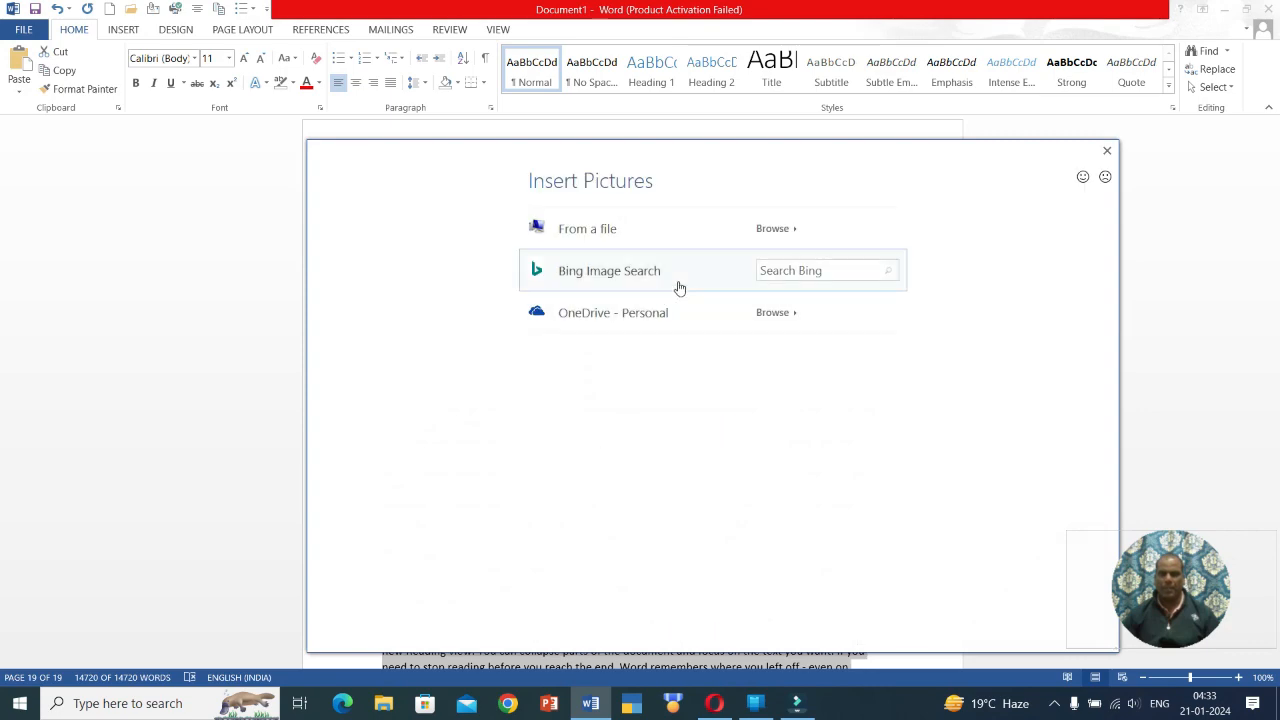
click(777, 236)
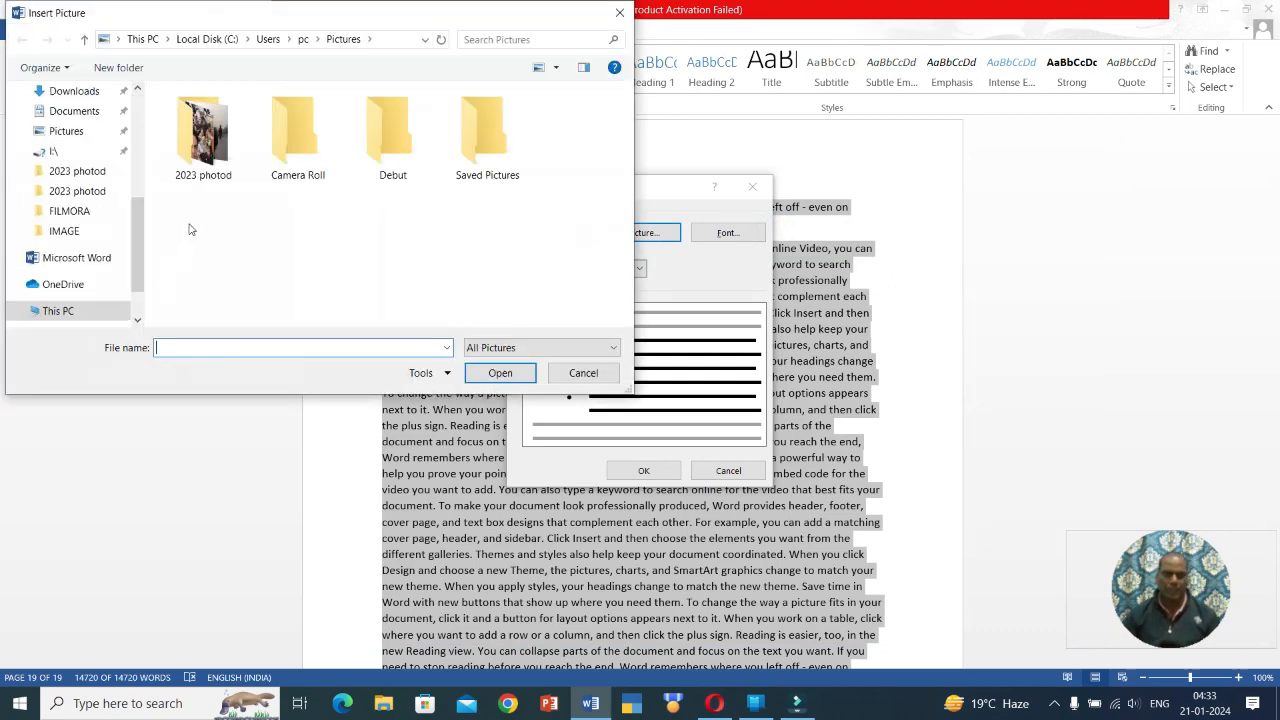
double_click(208, 150)
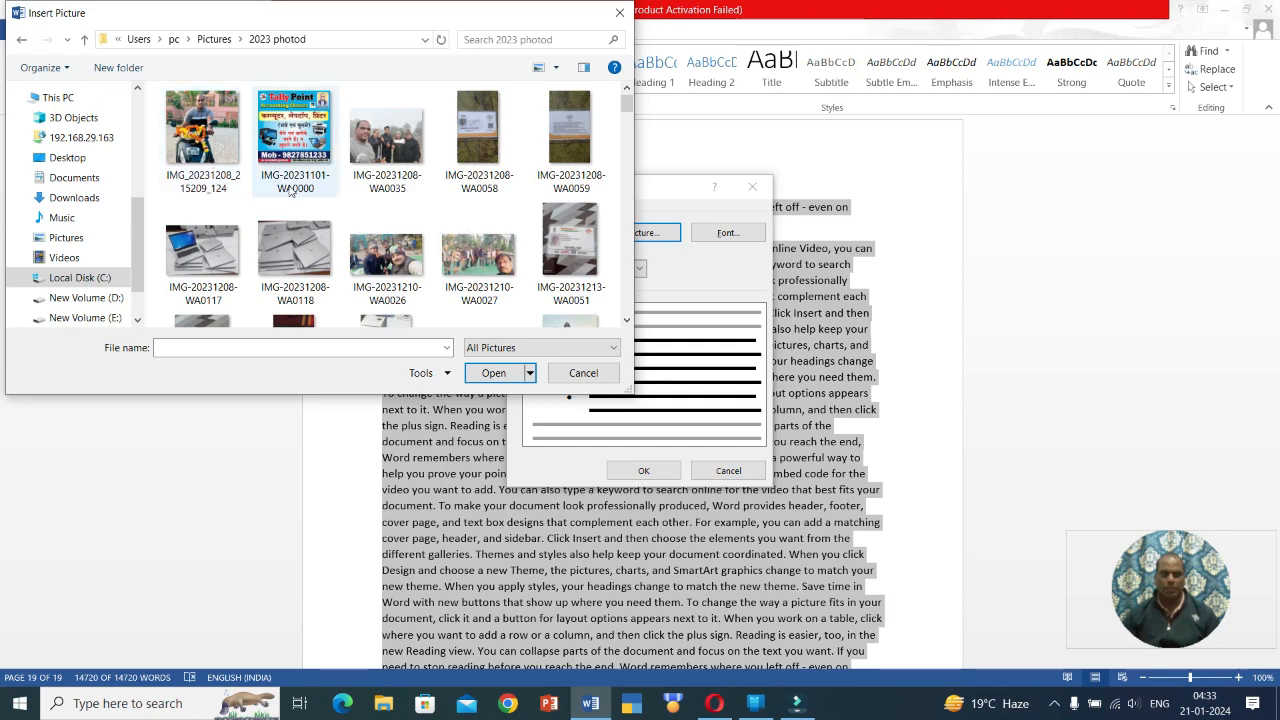
click(19, 42)
click(583, 373)
click(728, 470)
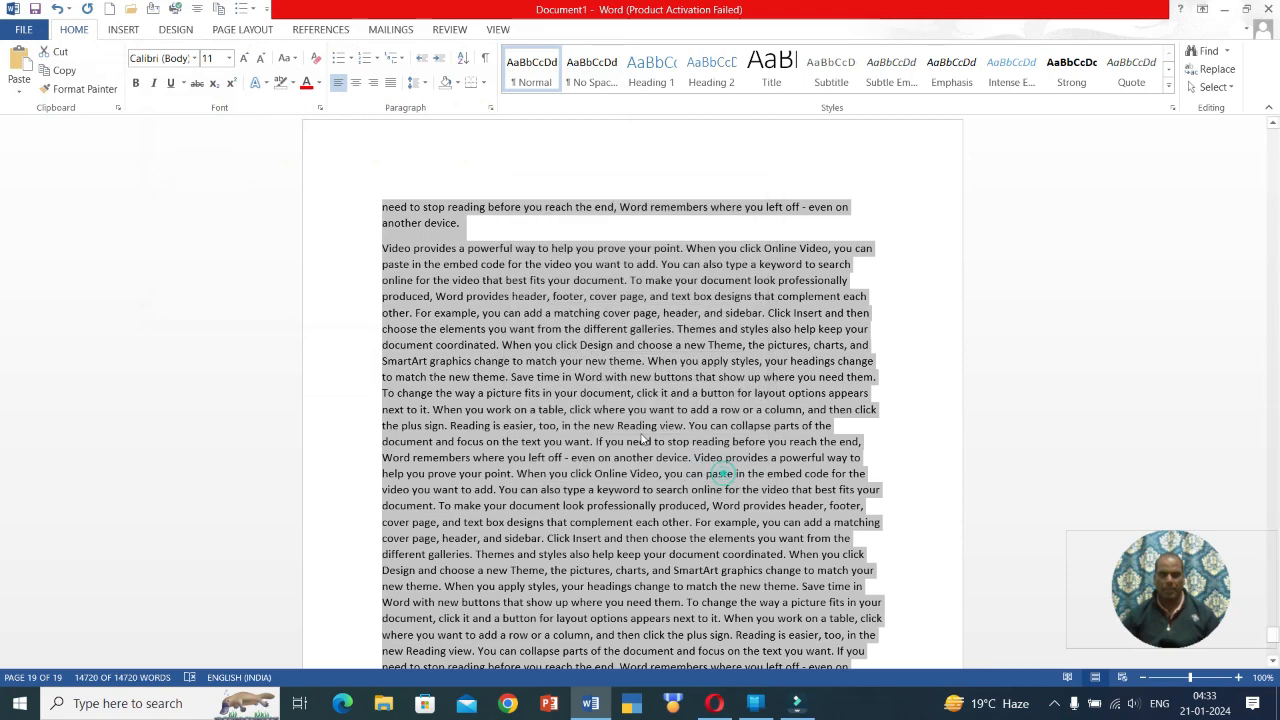
Preview bullets on the selected document, keep None, and view the numbering and multilevel list libraries without applying a list.
click(351, 64)
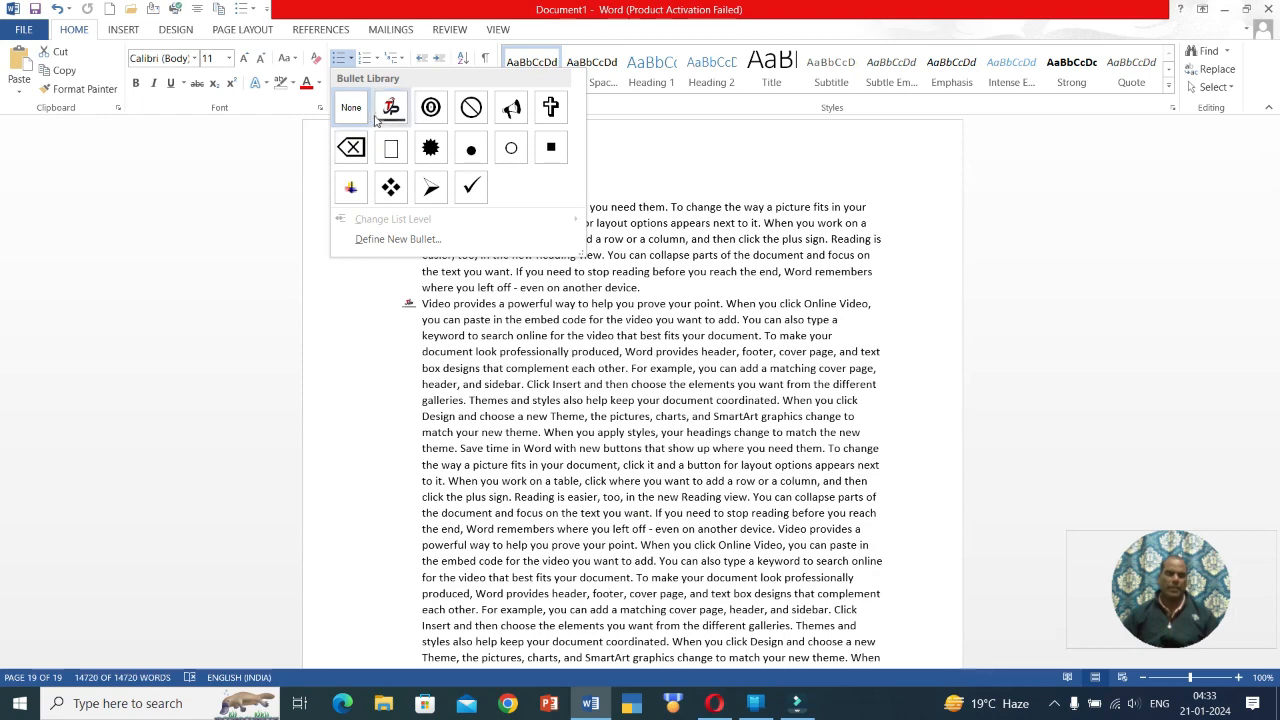
click(351, 107)
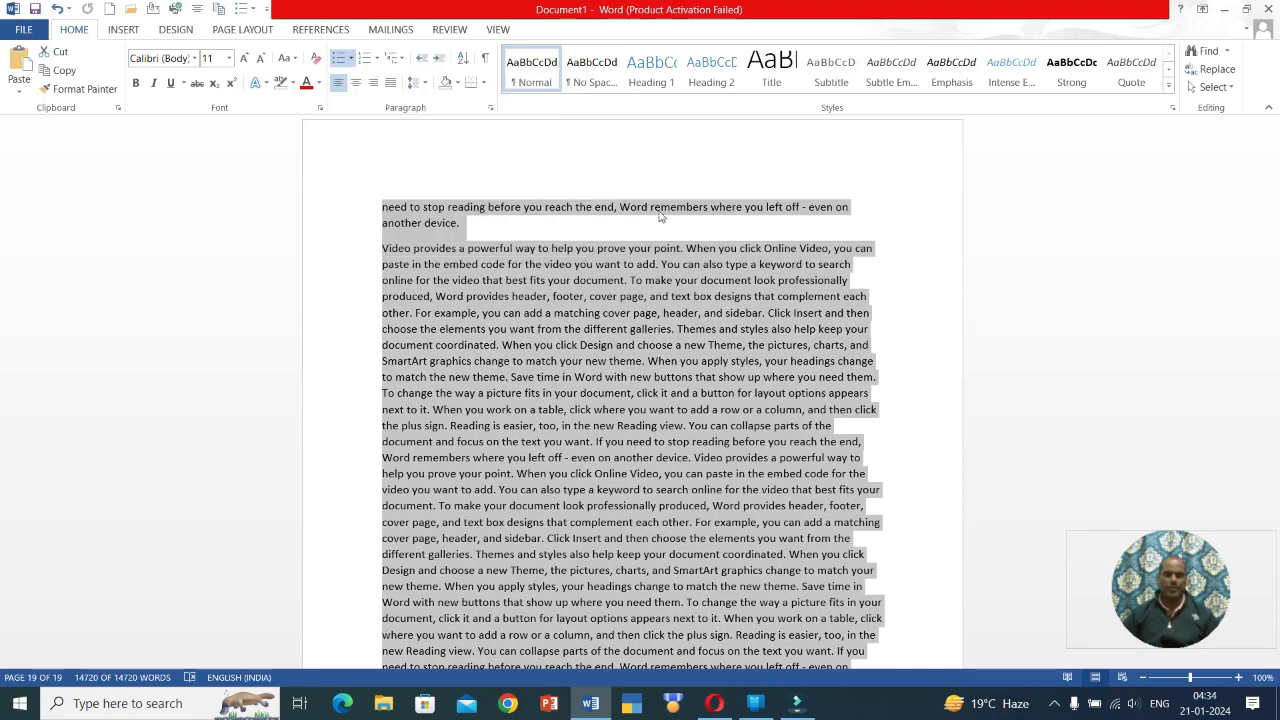
click(377, 58)
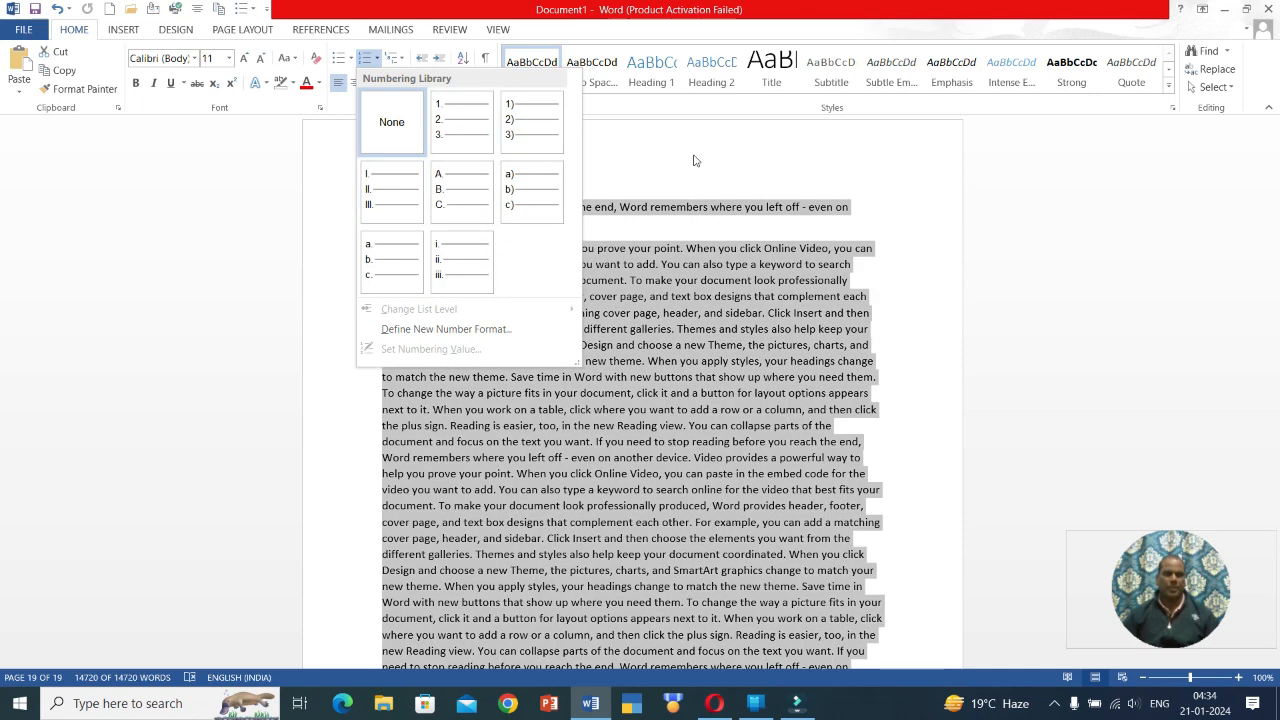
click(692, 158)
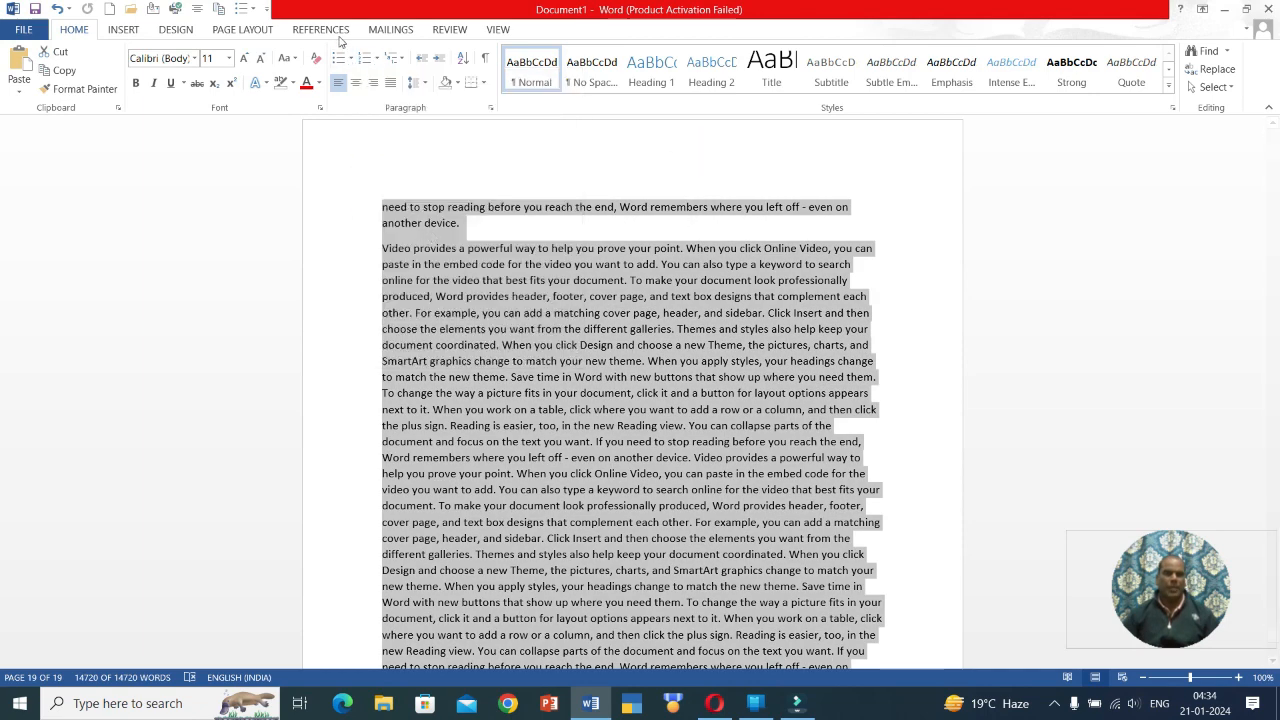
click(403, 60)
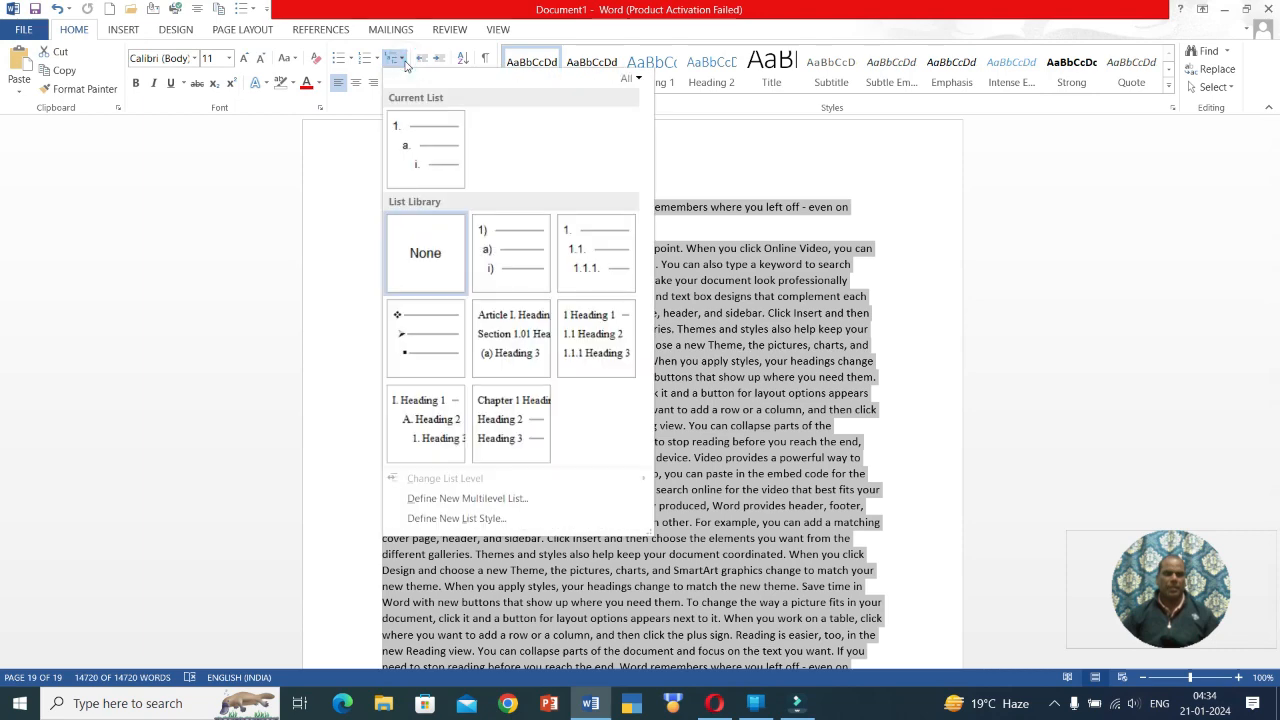
click(403, 60)
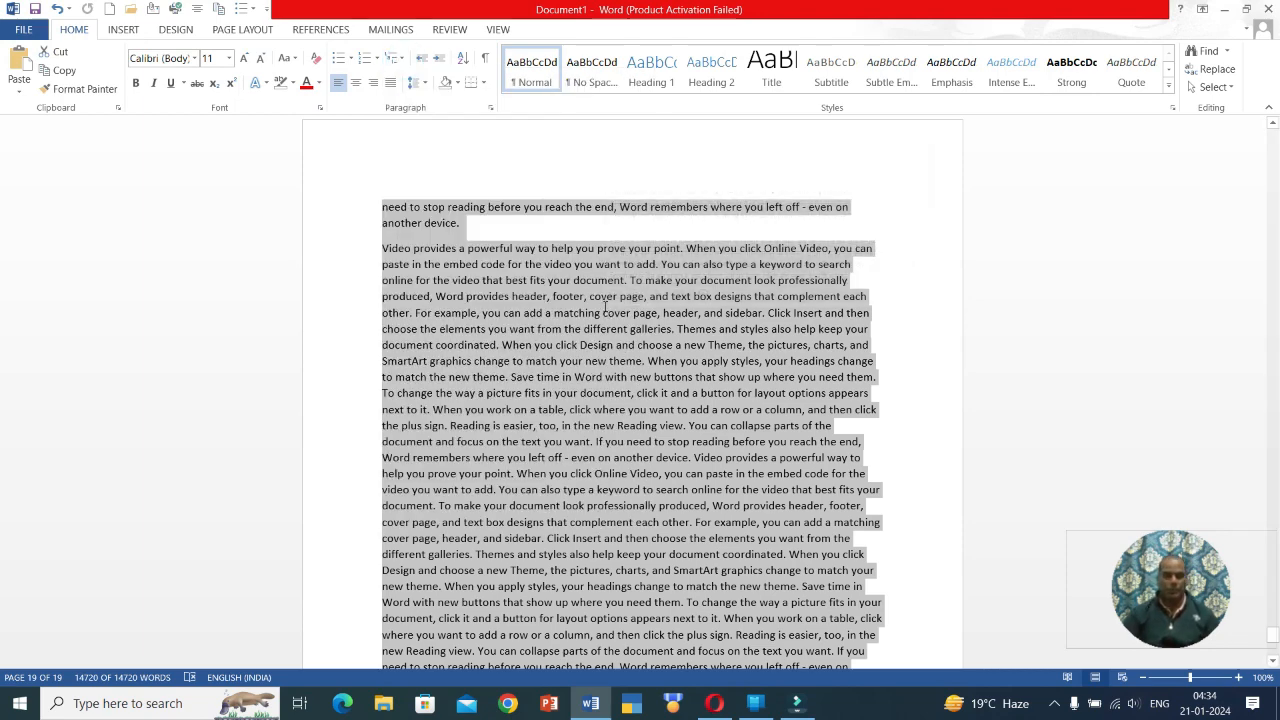
Delete the last line of text below the final paragraph at the end of the document.
key(ctrl+End)
drag(354, 347, 449, 340)
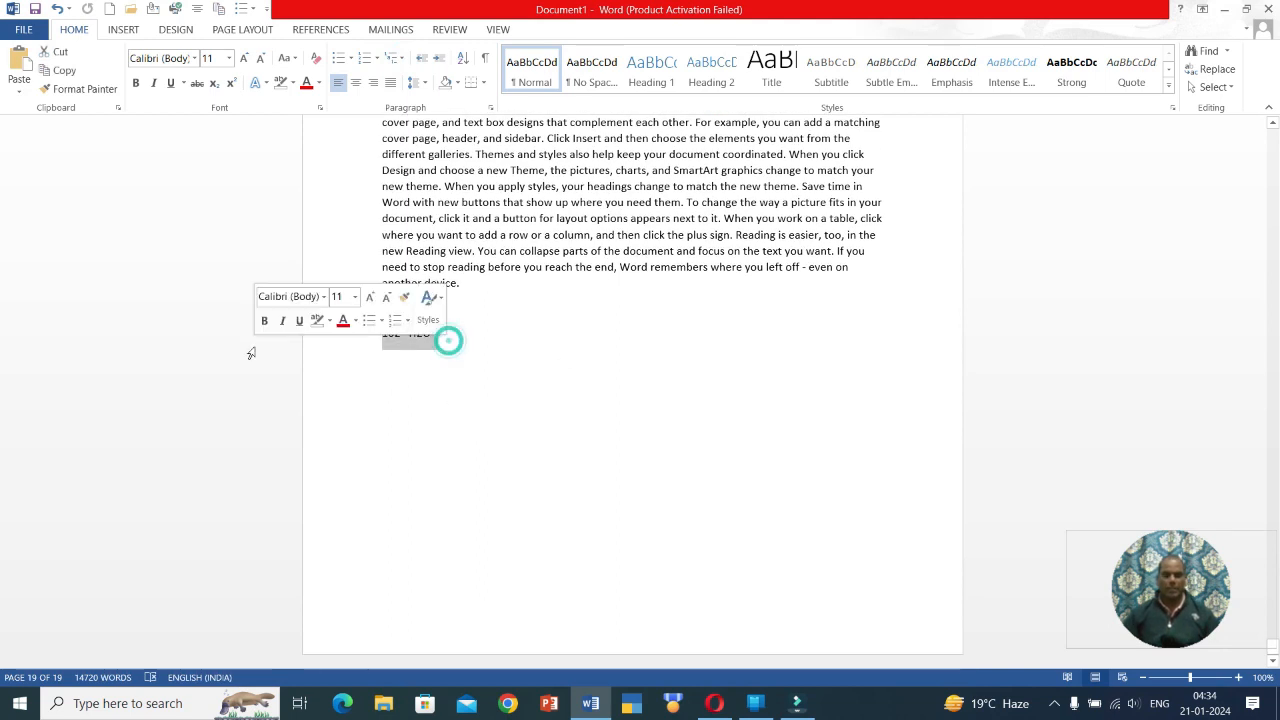
key(Delete)
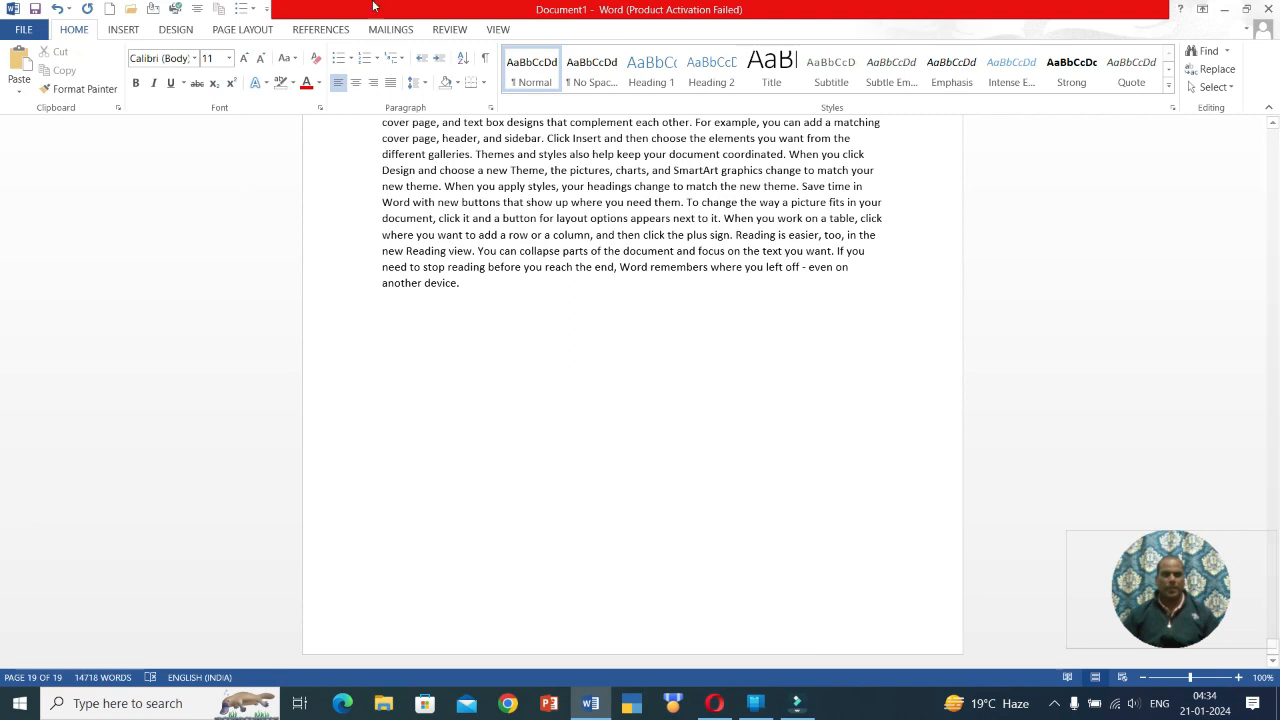
Create a multilevel list with HOME, sublevel CLIPBOARD, and third-level items CUT, COPY, PAST and FORMAT PAINTER, and end the numbering.
click(401, 62)
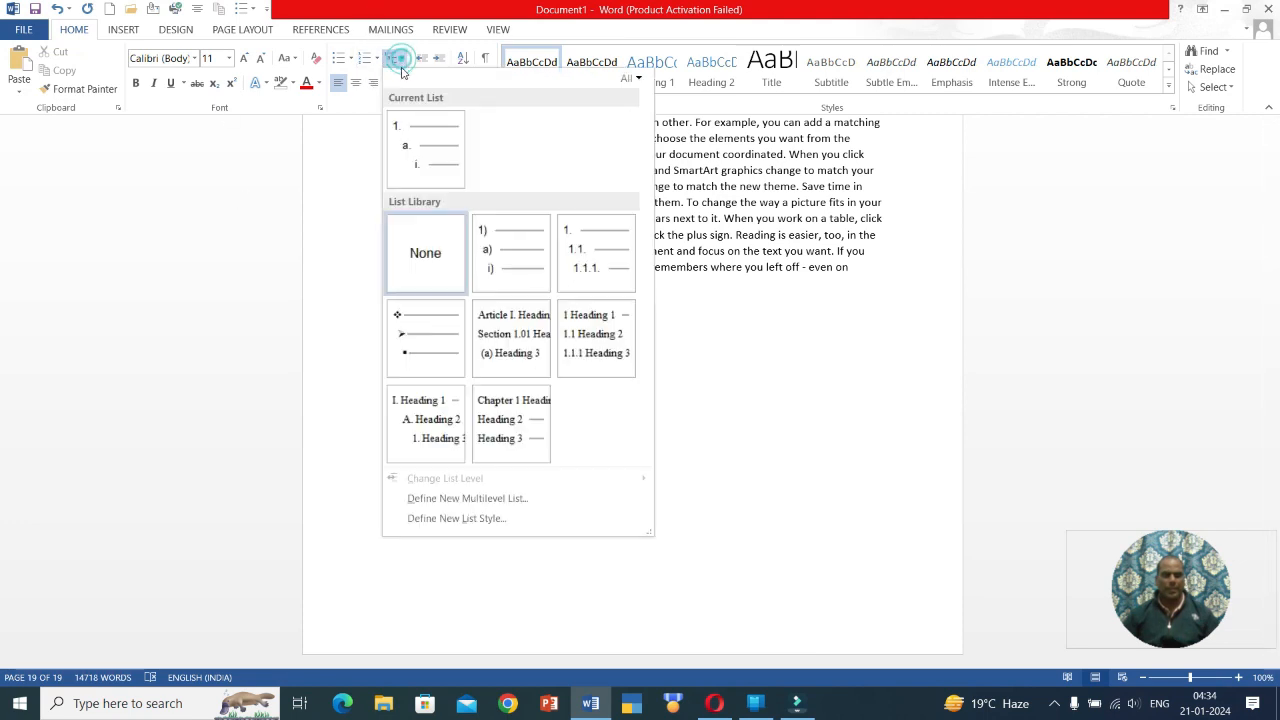
click(432, 161)
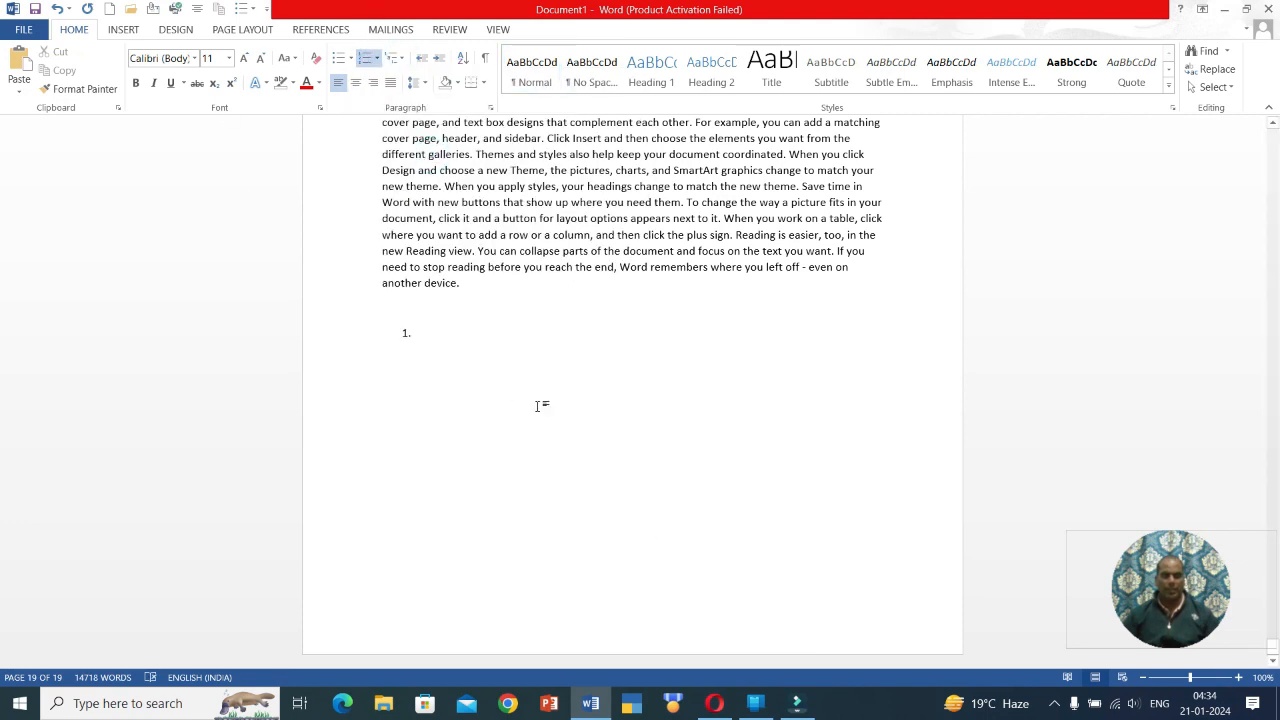
text(HOME )
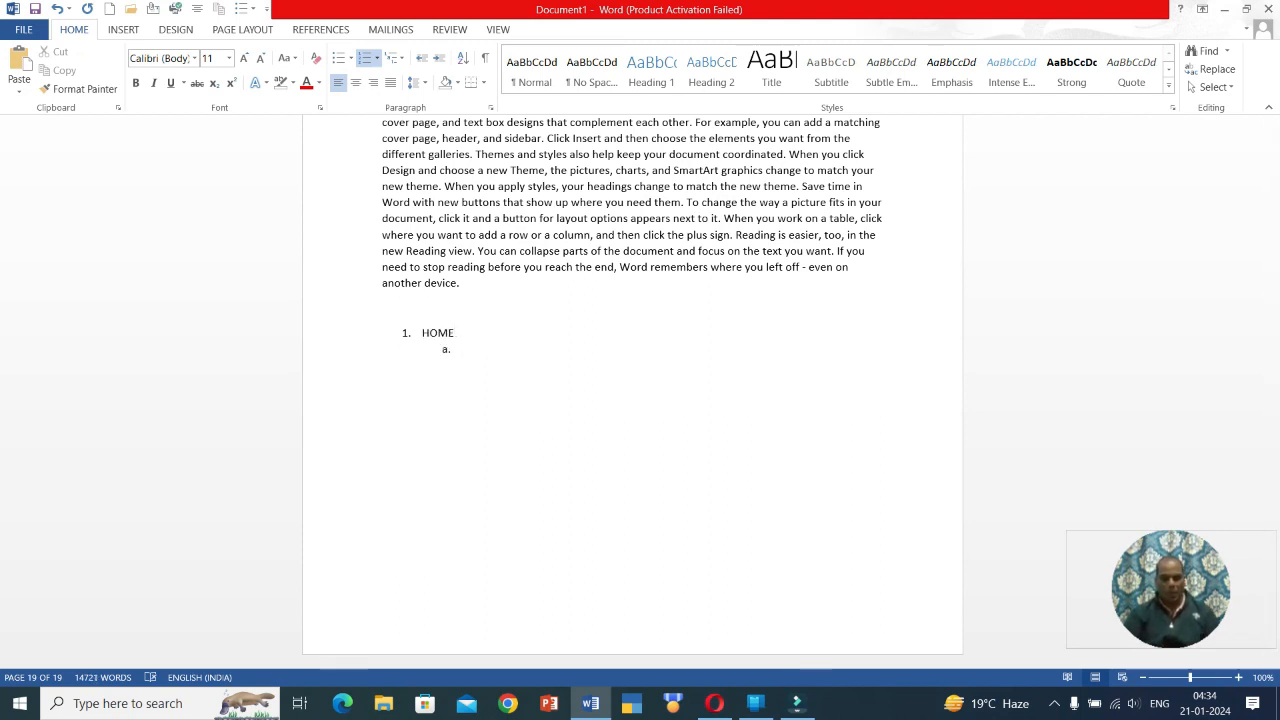
text(CLIPBOARD)
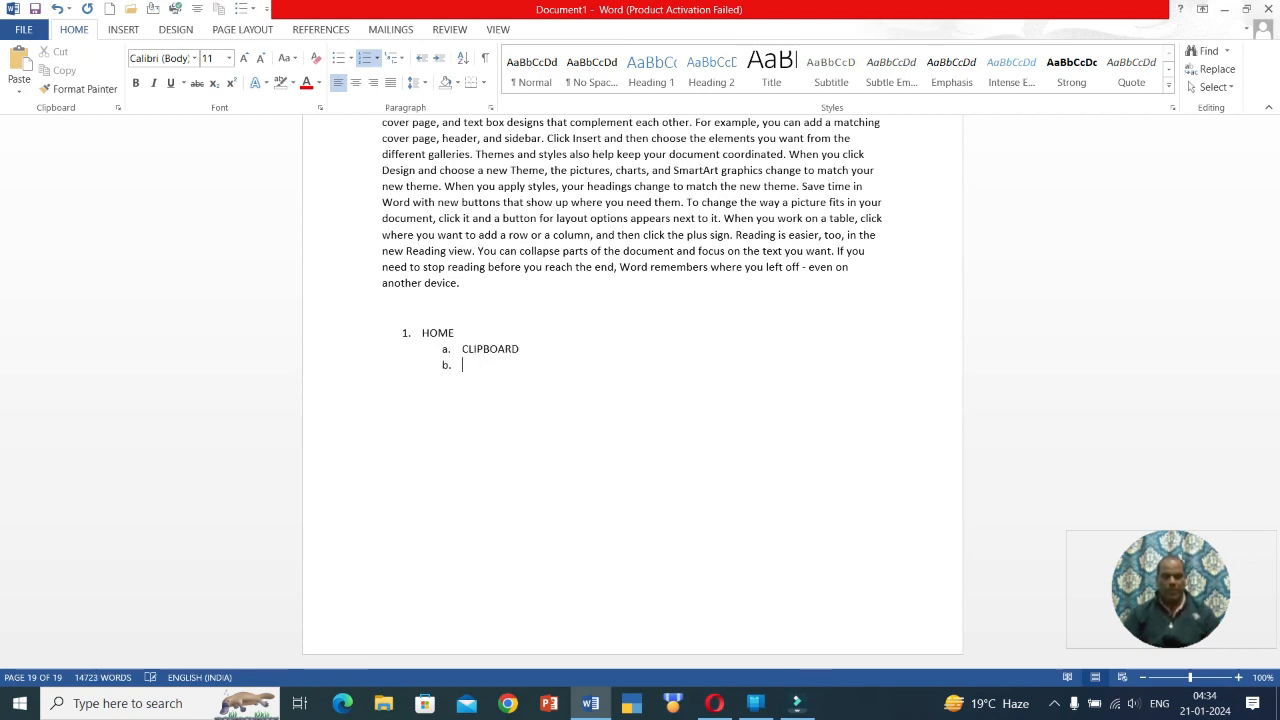
key(Tab)
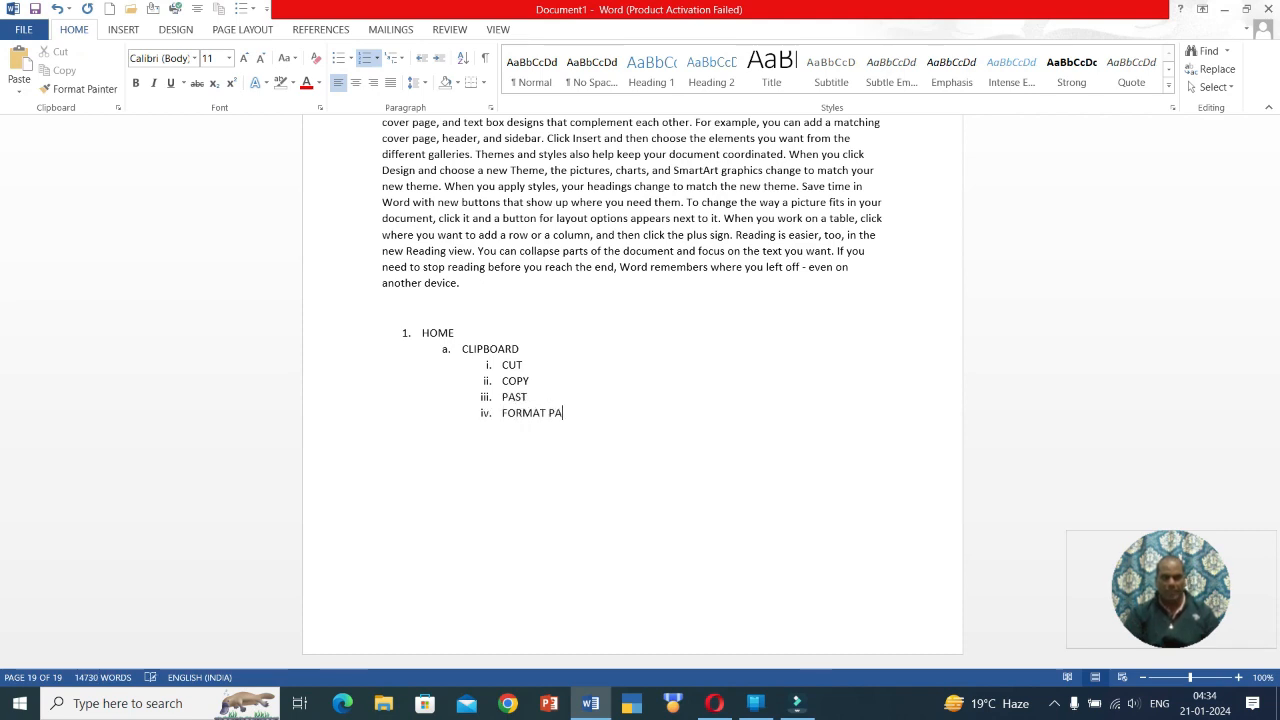
key(Return)
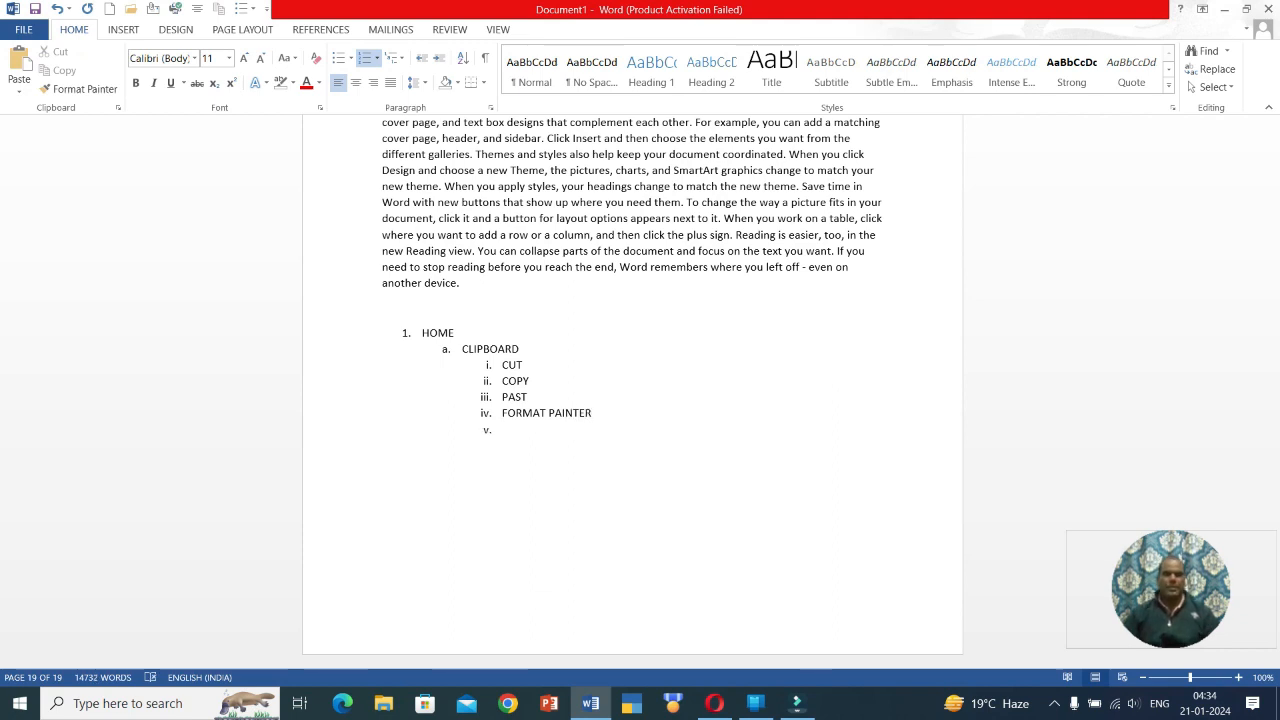
key(BackSpace)
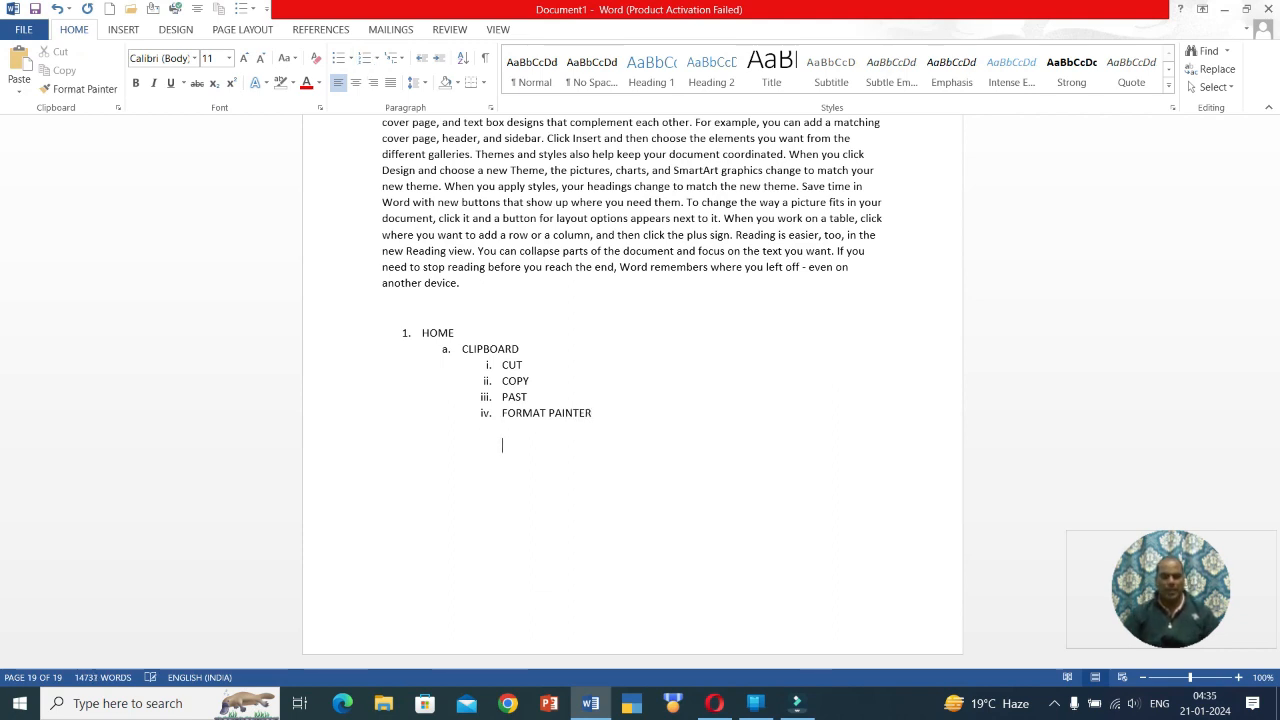
key(BackSpace)
key(BackSpace)
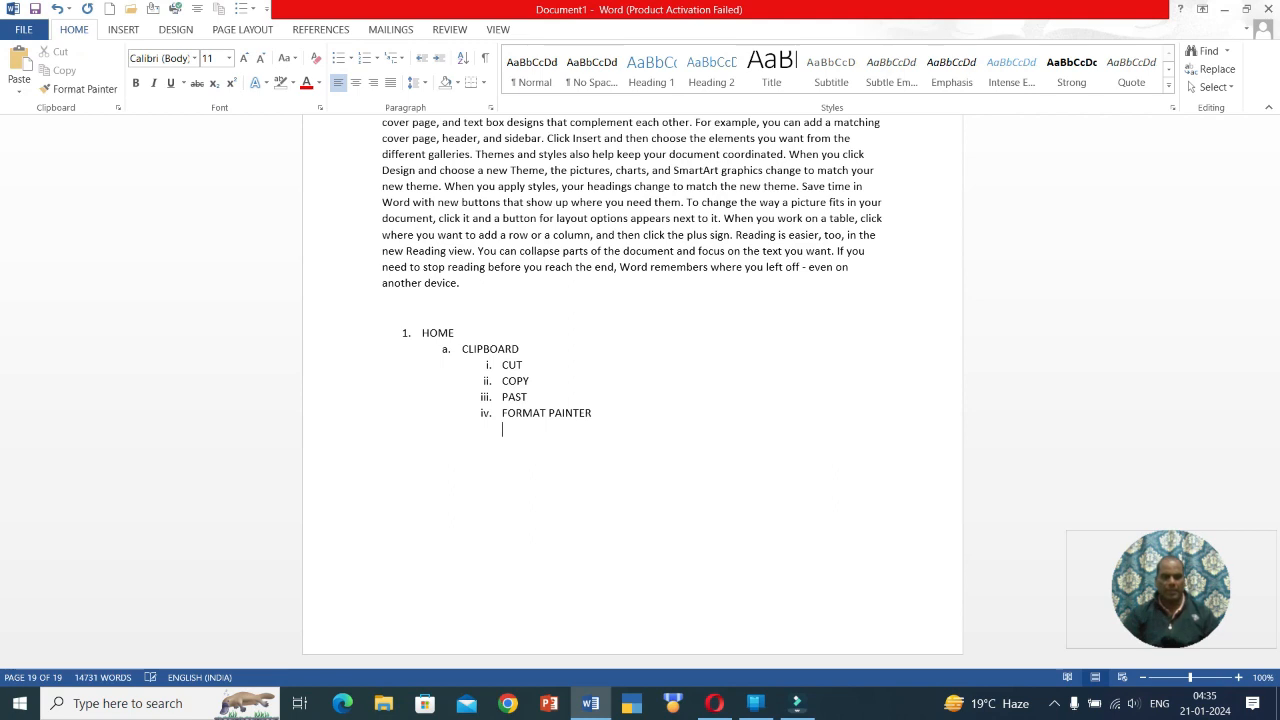
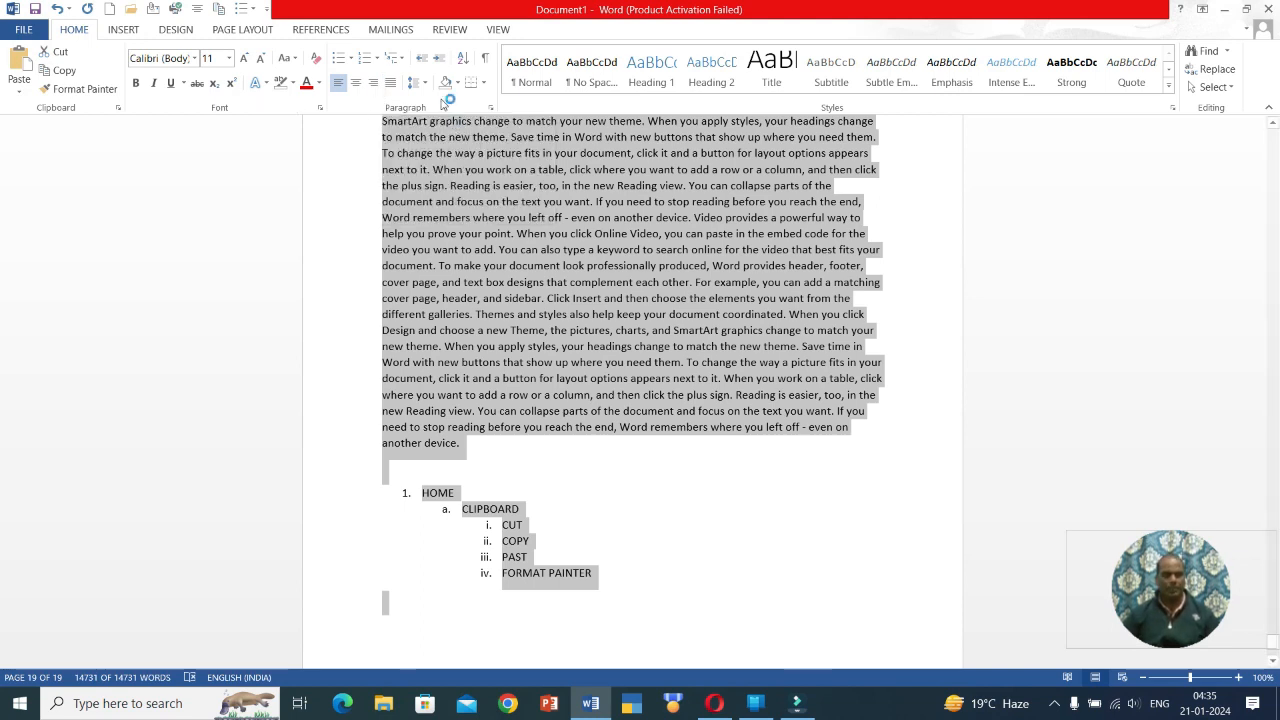
Preview the line spacing, shading and border options on the whole selected document without applying any.
click(418, 83)
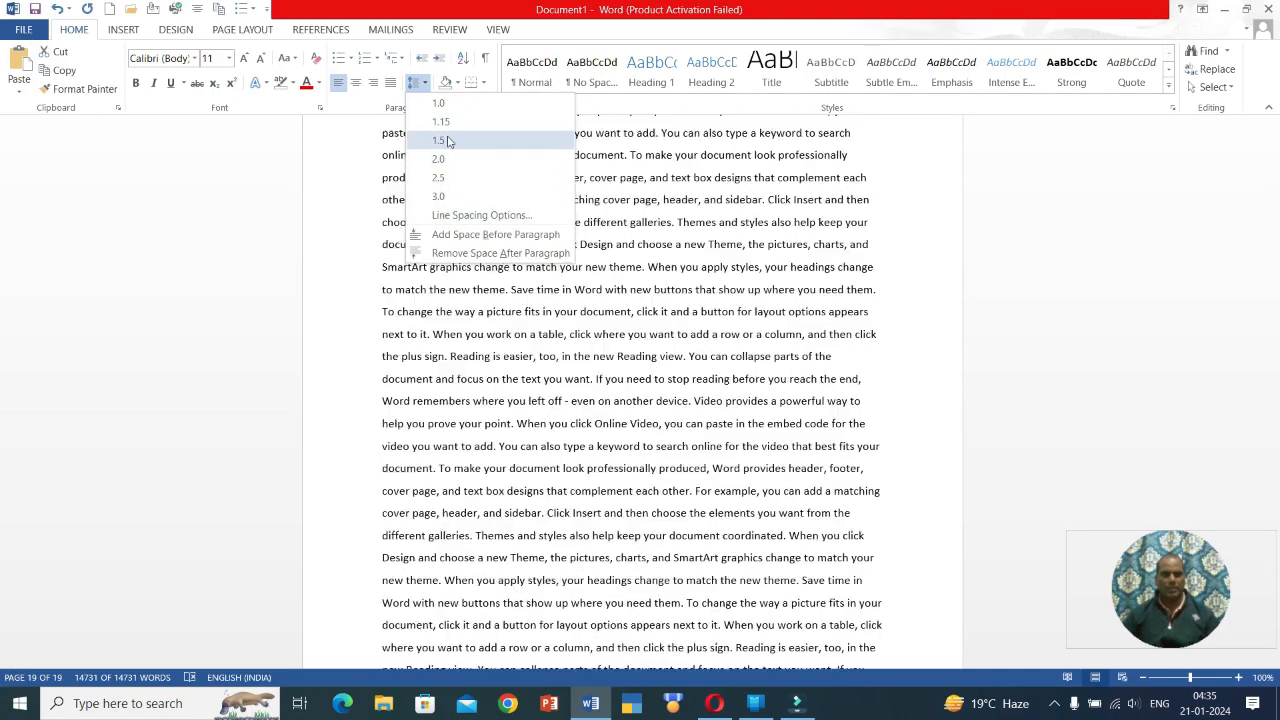
click(323, 172)
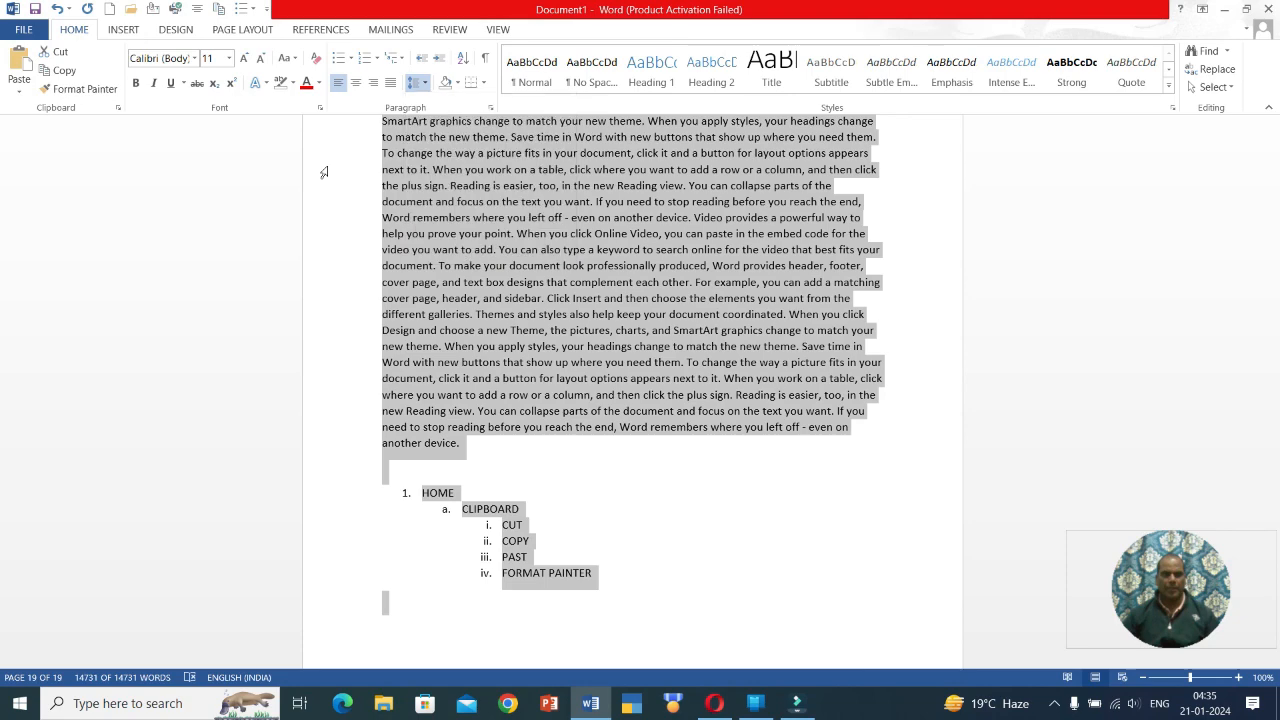
click(459, 83)
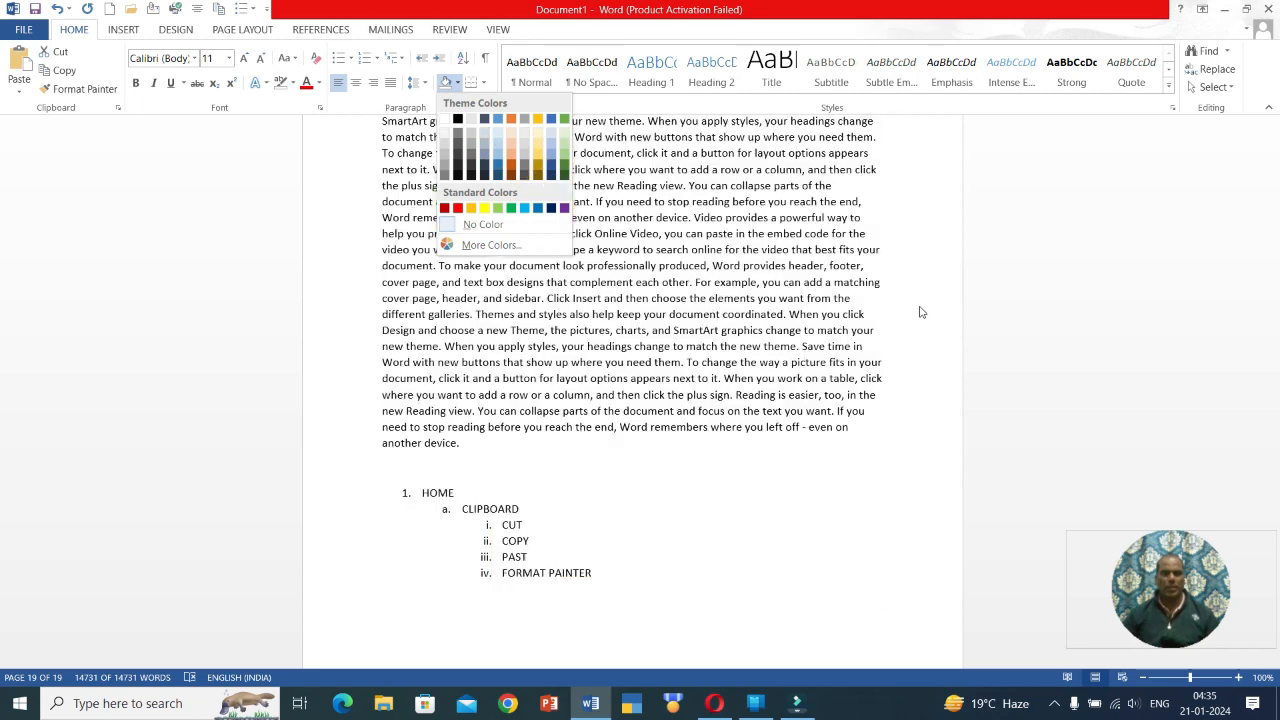
click(926, 240)
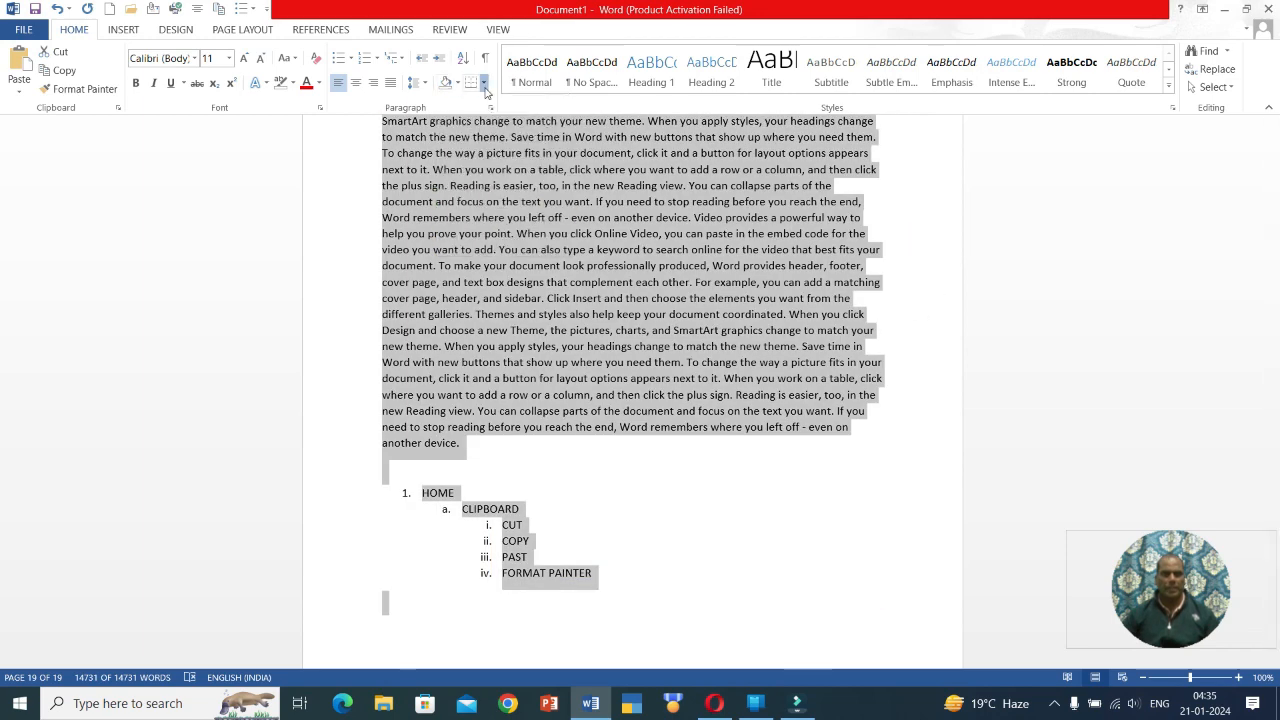
click(484, 82)
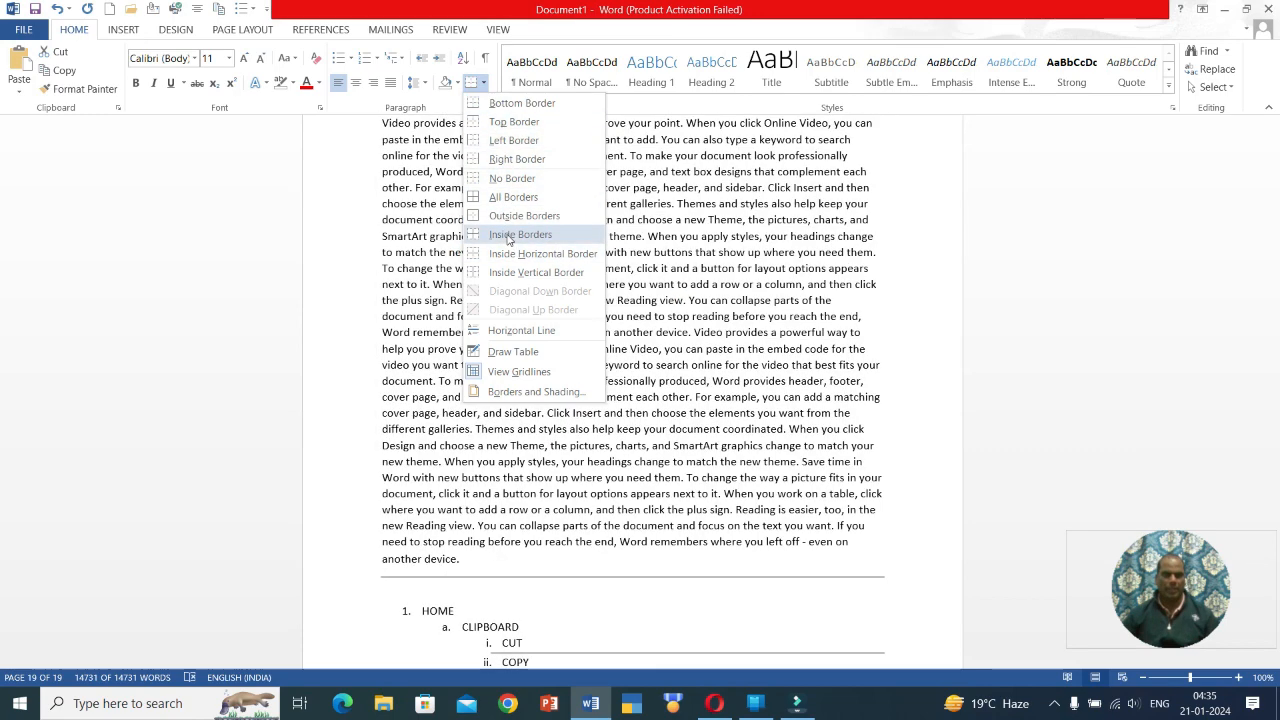
click(1018, 280)
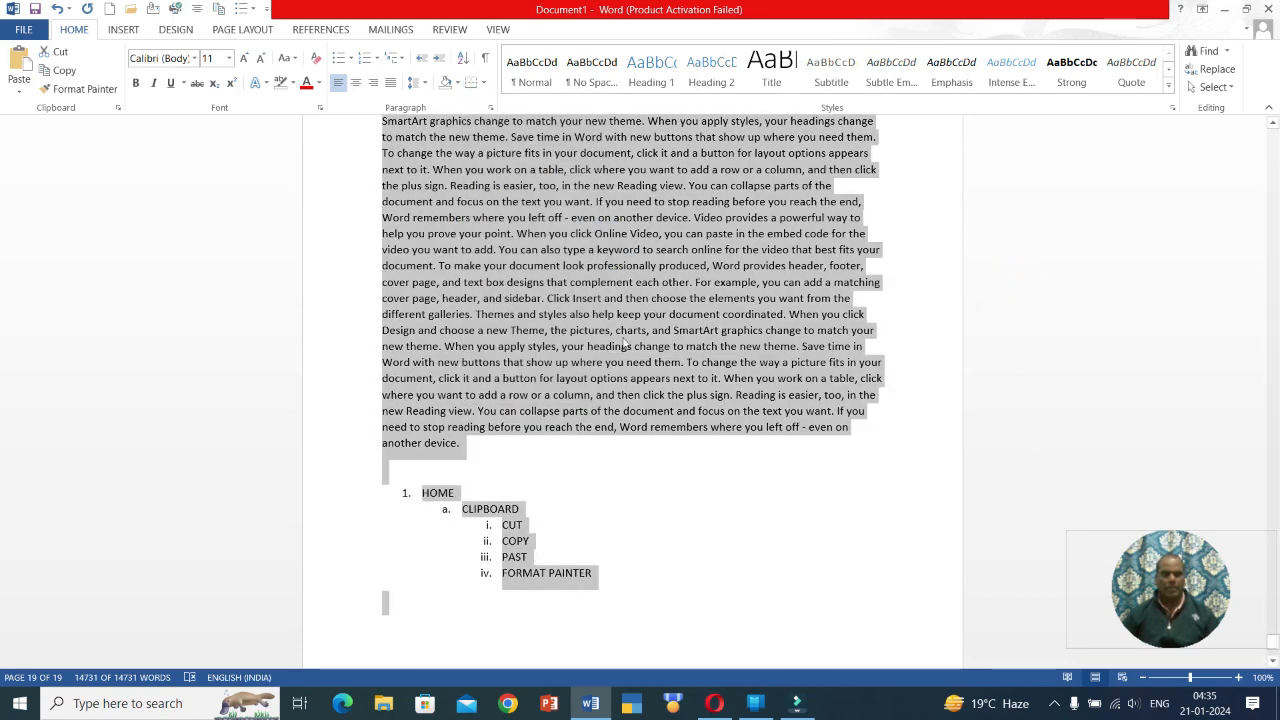
Try increasing and decreasing the indent of the selected document.
click(462, 58)
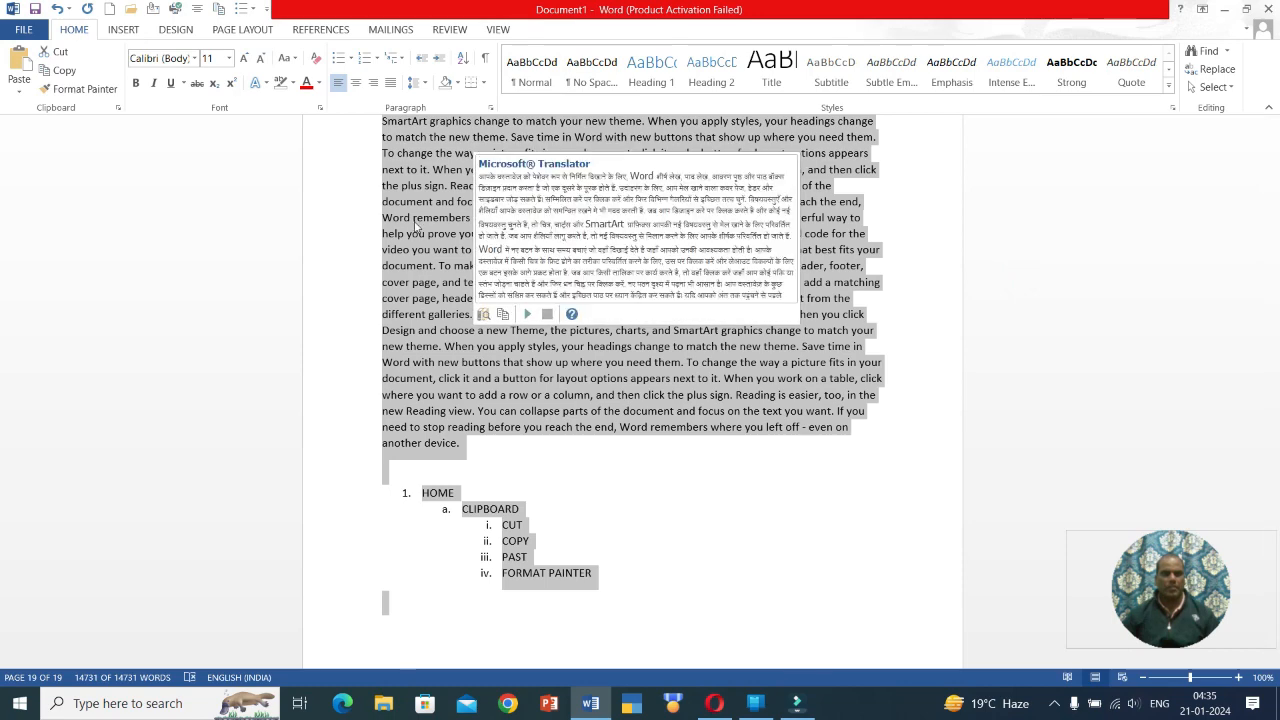
click(423, 60)
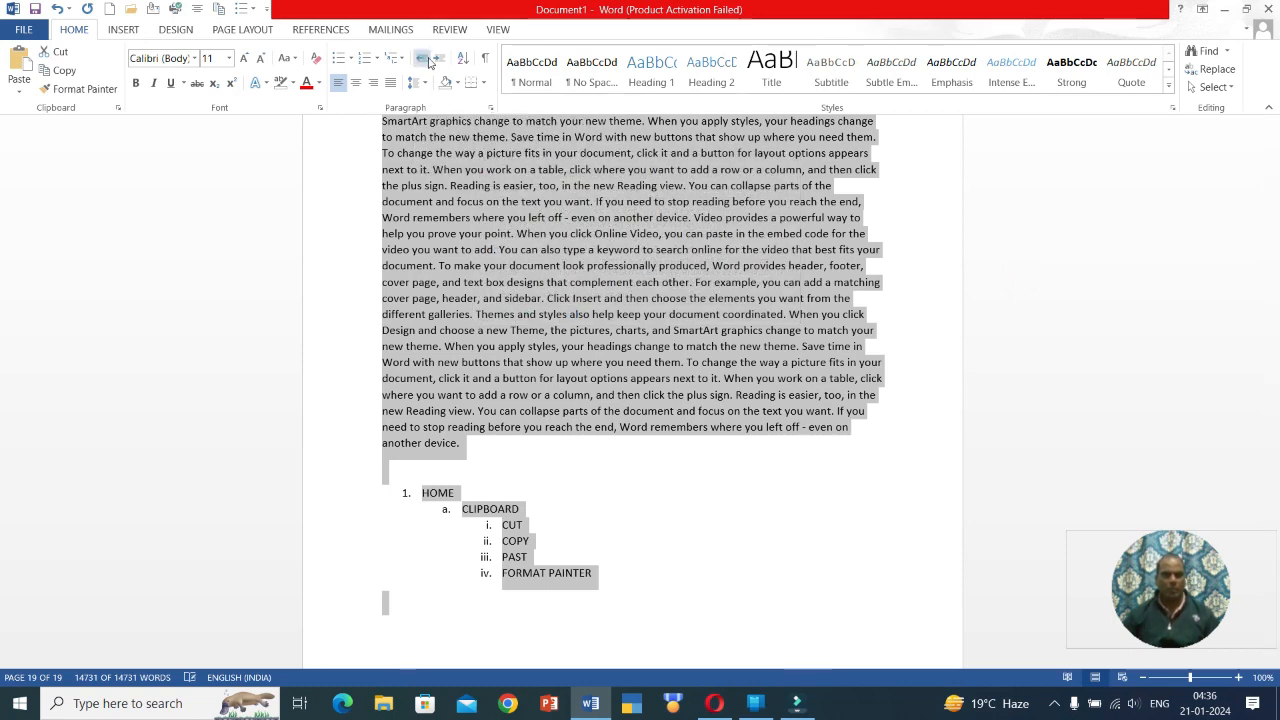
click(436, 60)
click(418, 61)
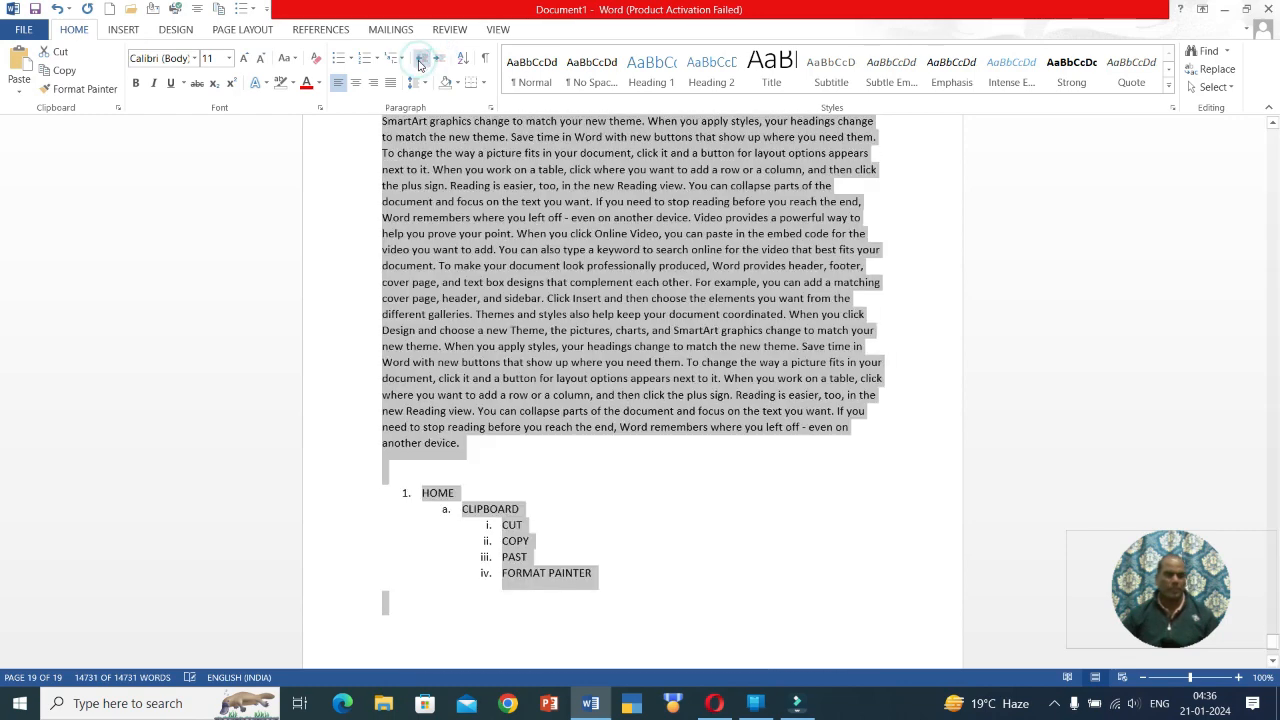
Add blank paragraphs below the multilevel list until a new page starts, and place the cursor at the start of that page.
click(588, 524)
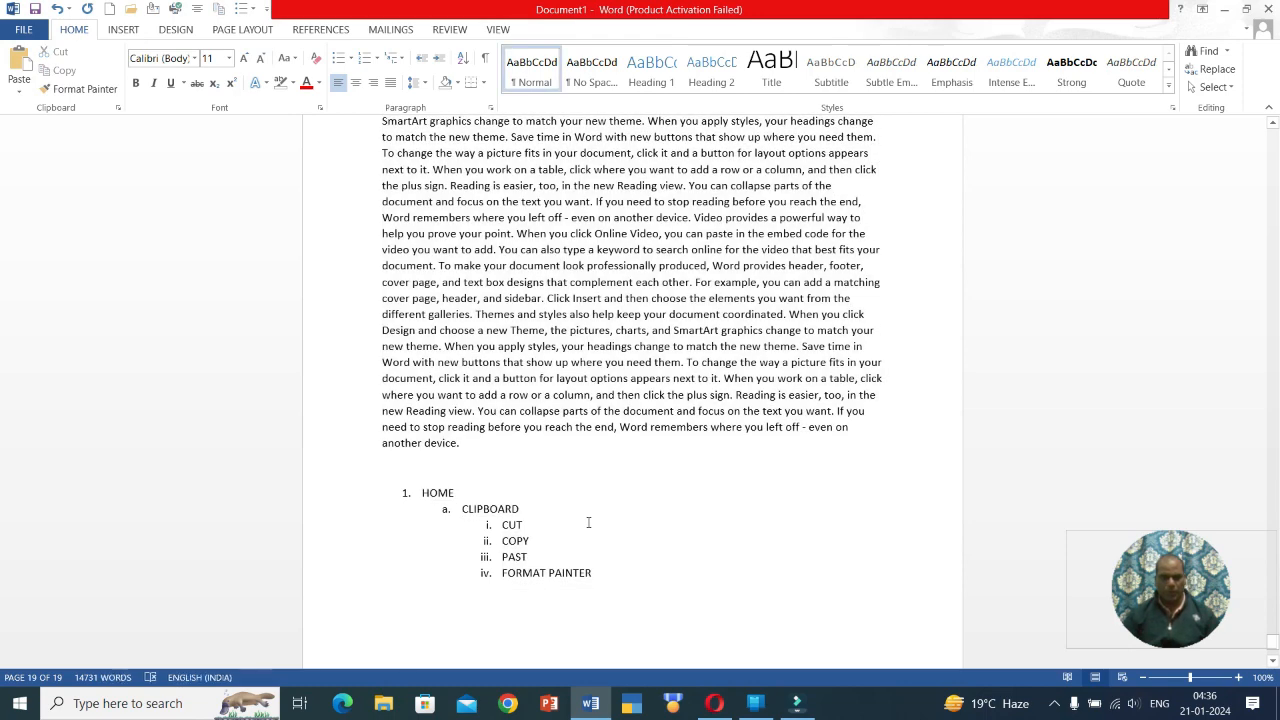
key(Return)
key(Return)
key(Return)
key(Return)
key(Return)
key(Return)
key(Return)
key(Return)
key(Return)
key(Return)
key(Return)
key(Return)
key(Return)
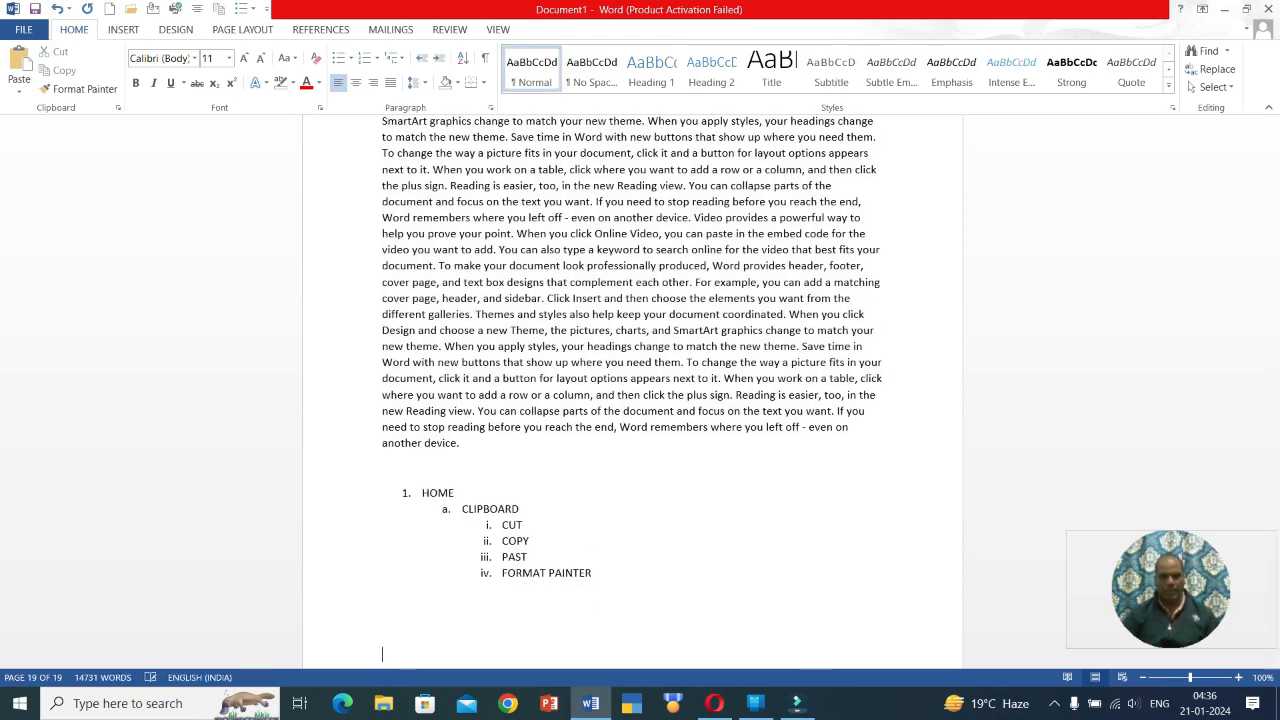
key(Return)
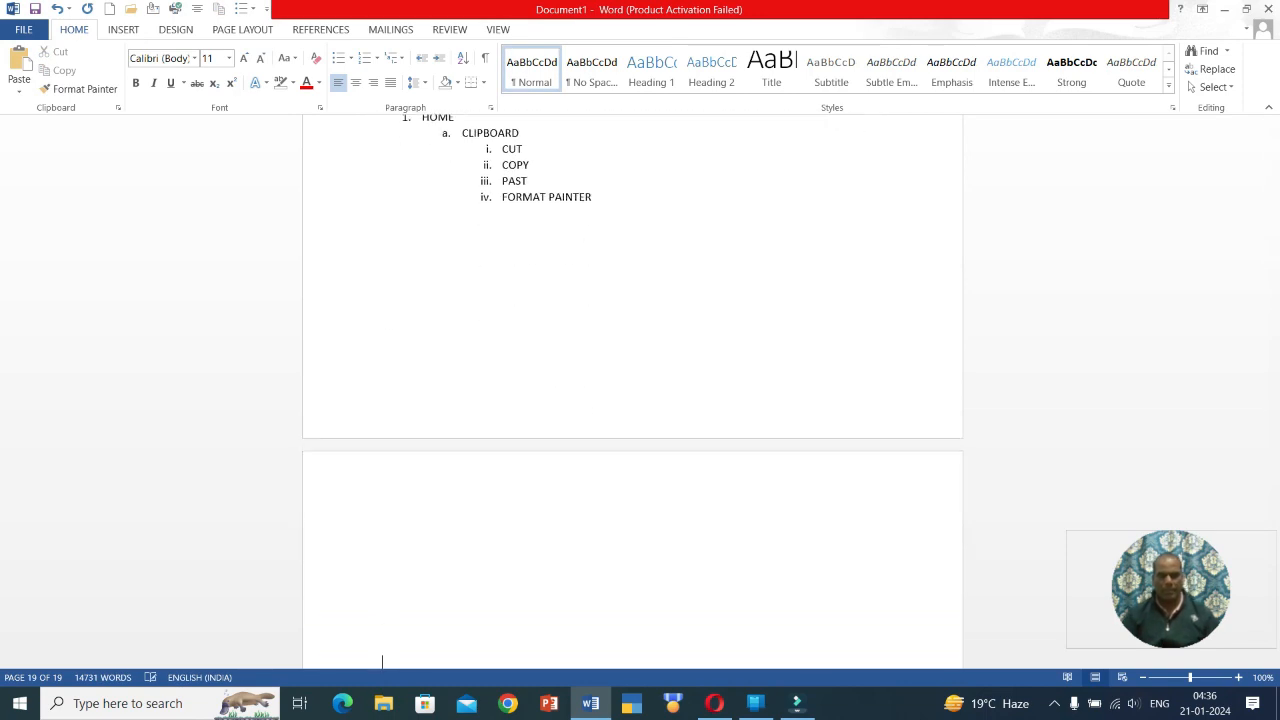
click(421, 528)
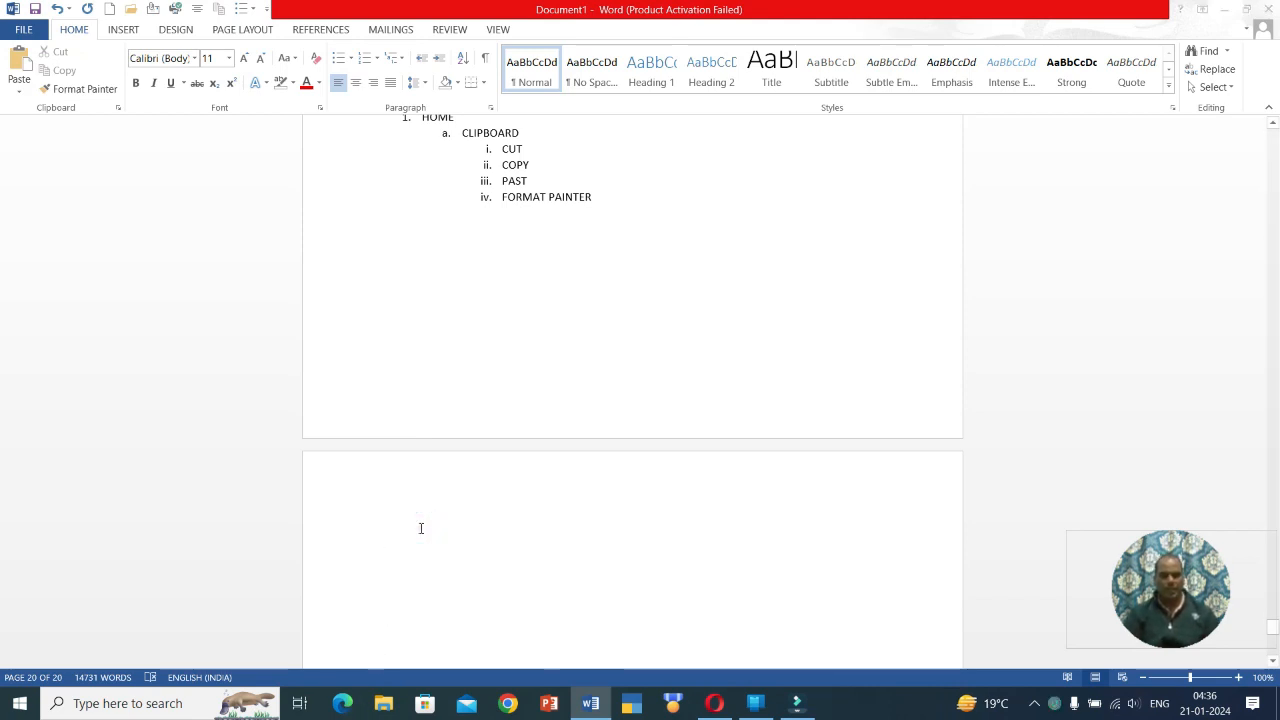
click(421, 528)
Enter a list of sample first names on the new page, one name per line.
text(RA)
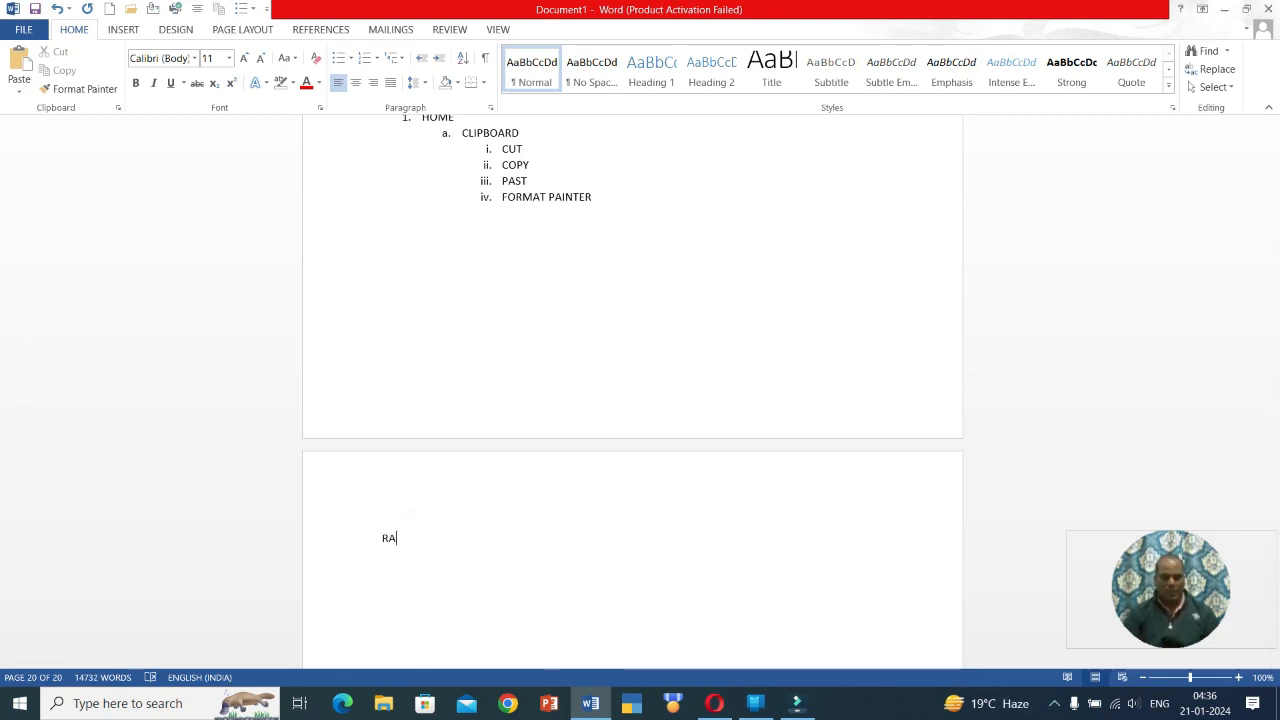
text(SHYAM)
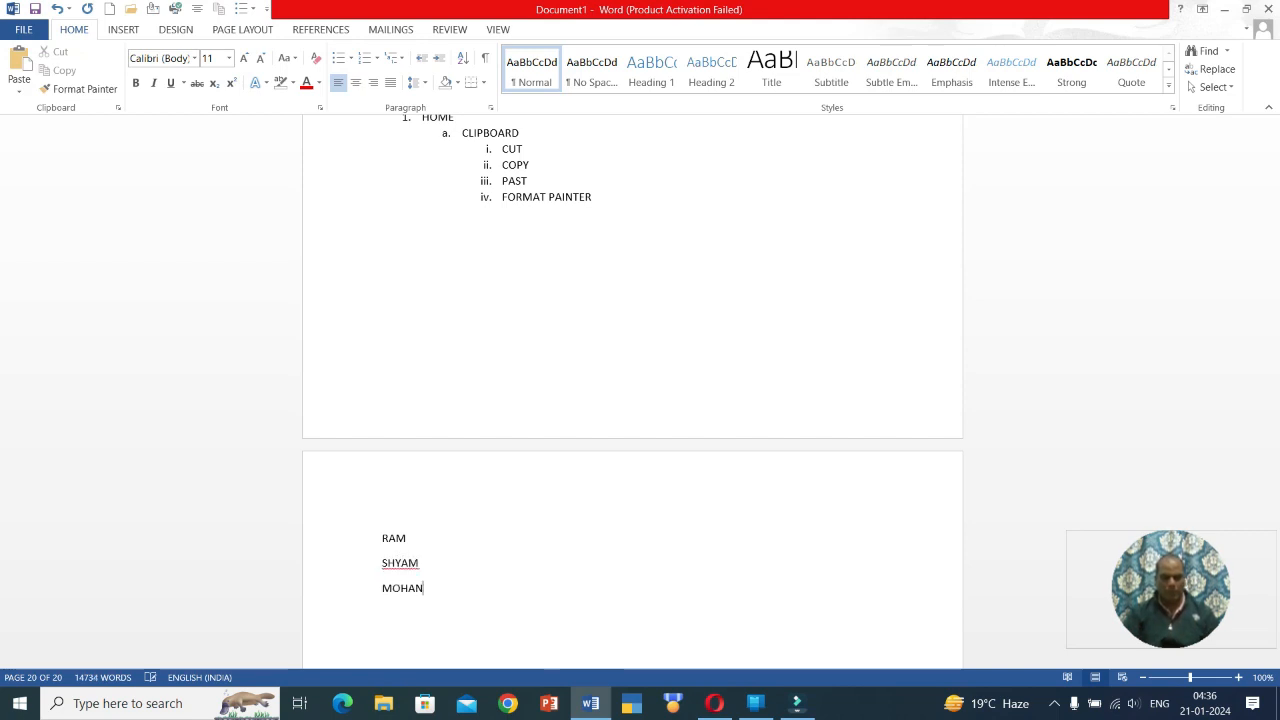
text(HAN)
text(AY)
key(Return)
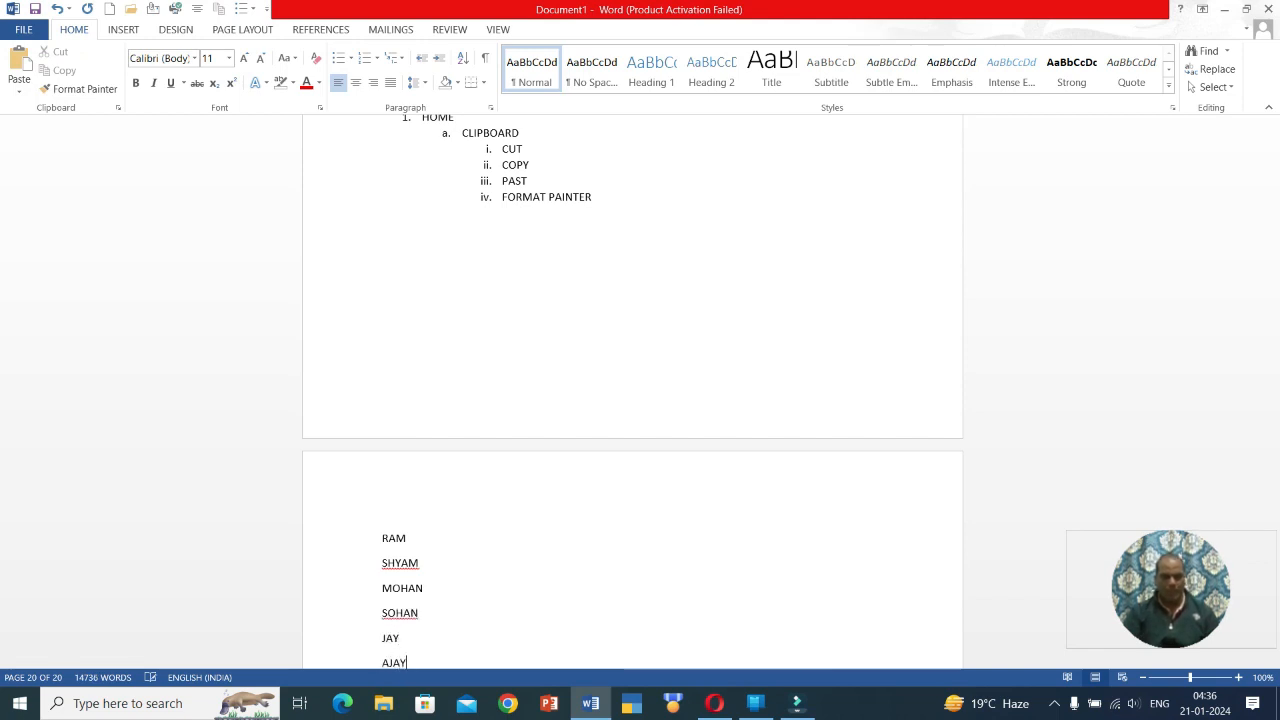
text(AJAY)
key(Return)
text(VIAY)
key(Return)
text(BALWAN)
key(Return)
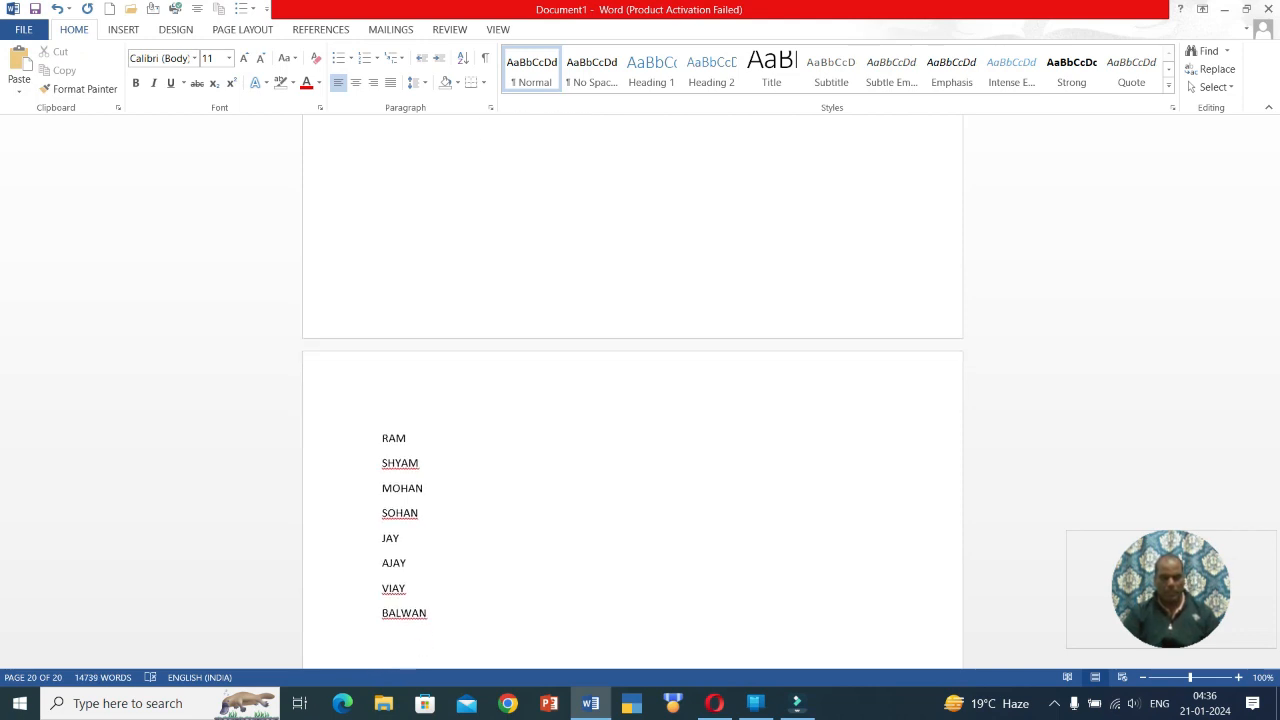
text(CHETN)
key(Return)
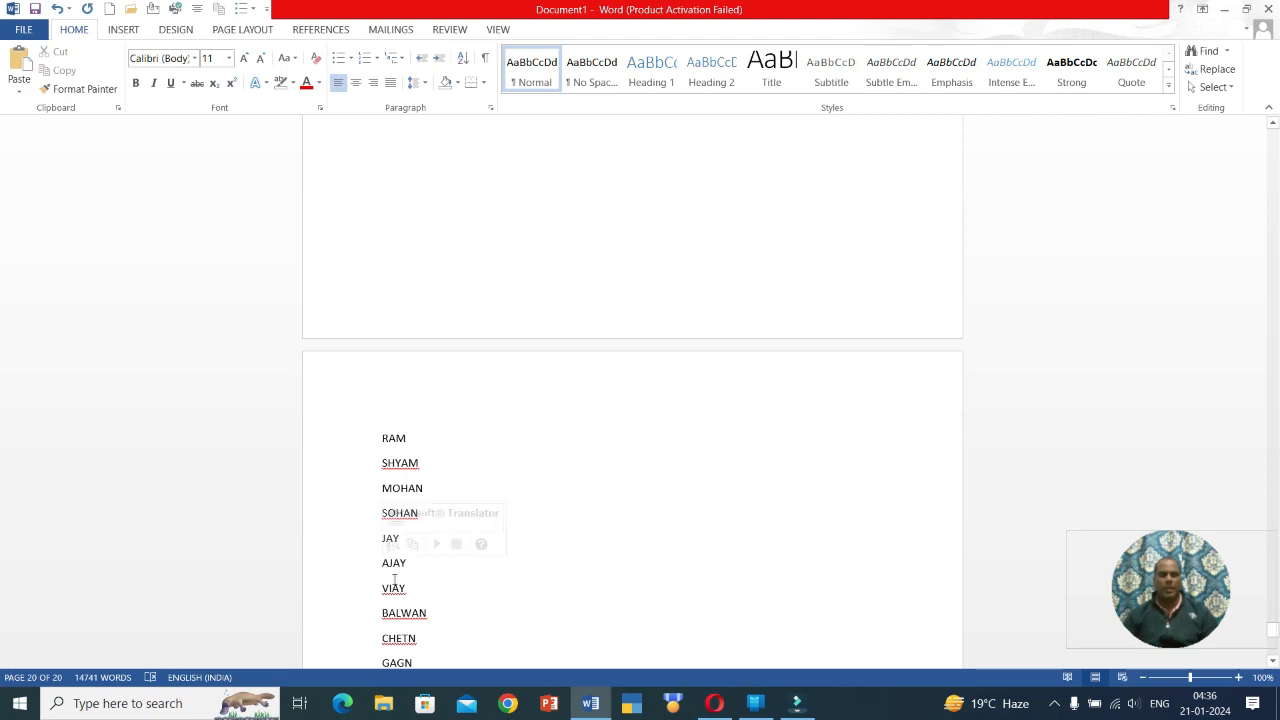
Finish the name list on the last page and sort its paragraphs as text in ascending order.
key(Return)
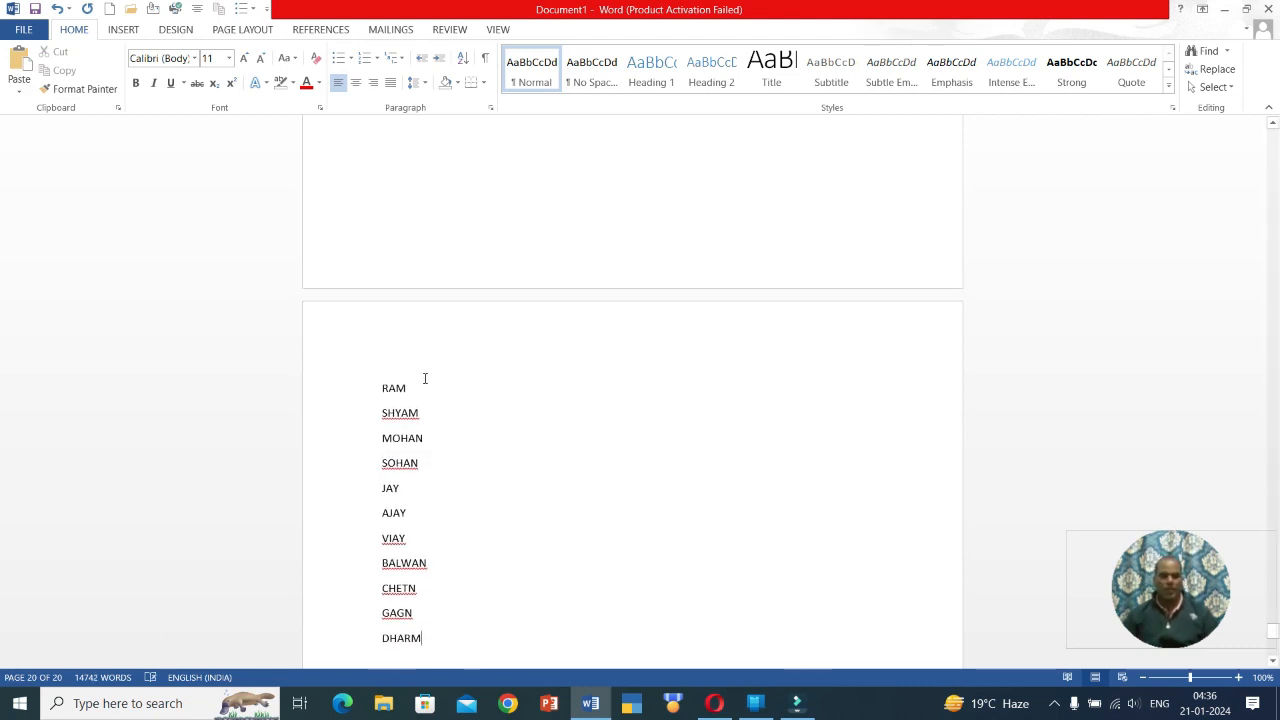
drag(377, 374, 473, 646)
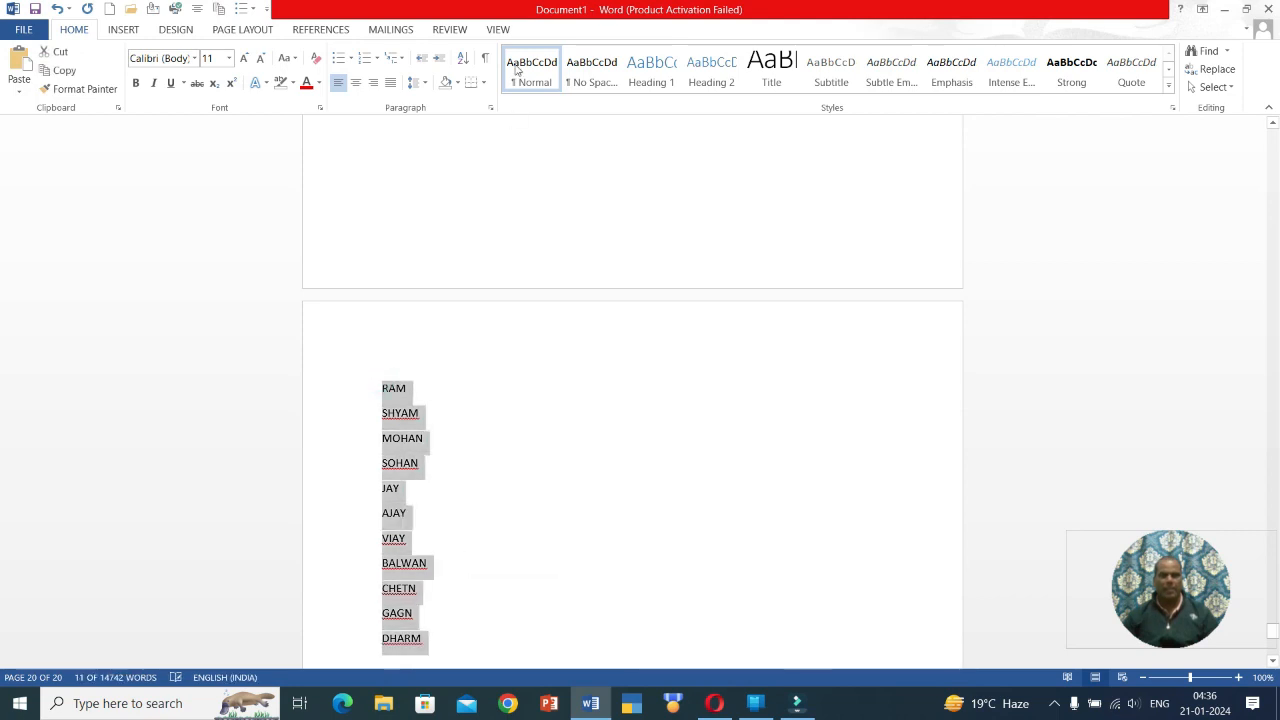
click(462, 58)
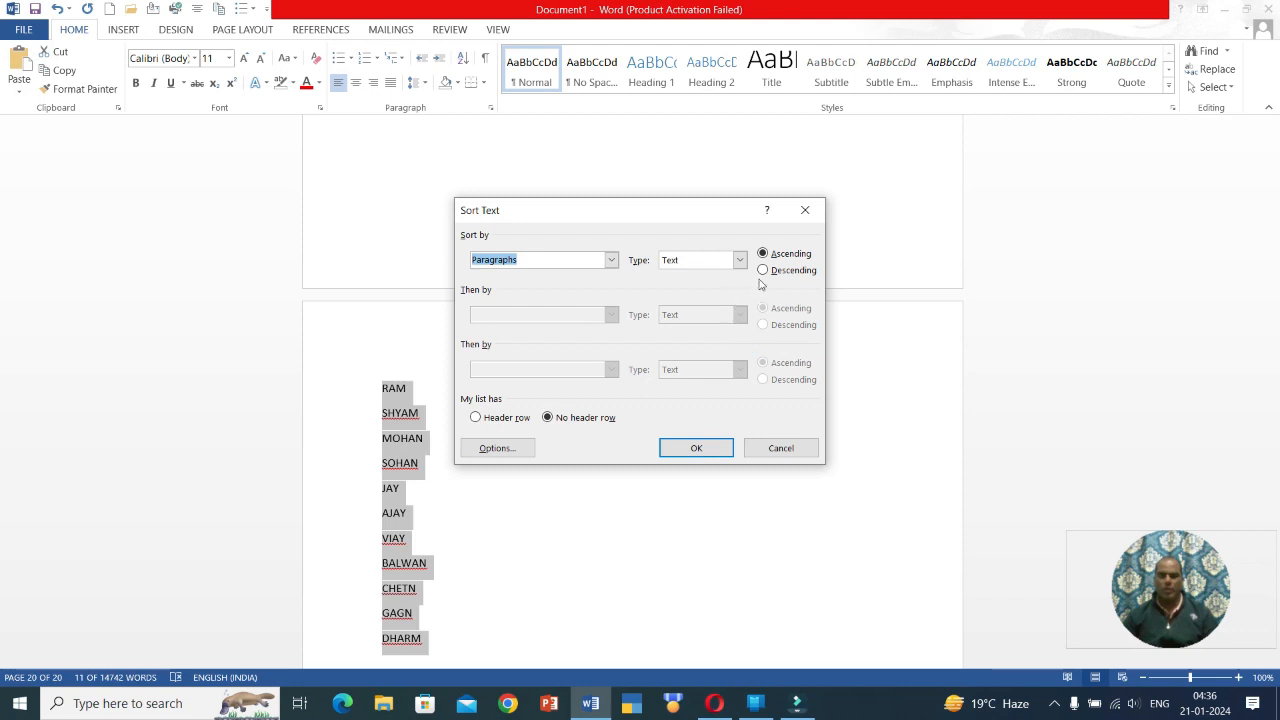
click(695, 448)
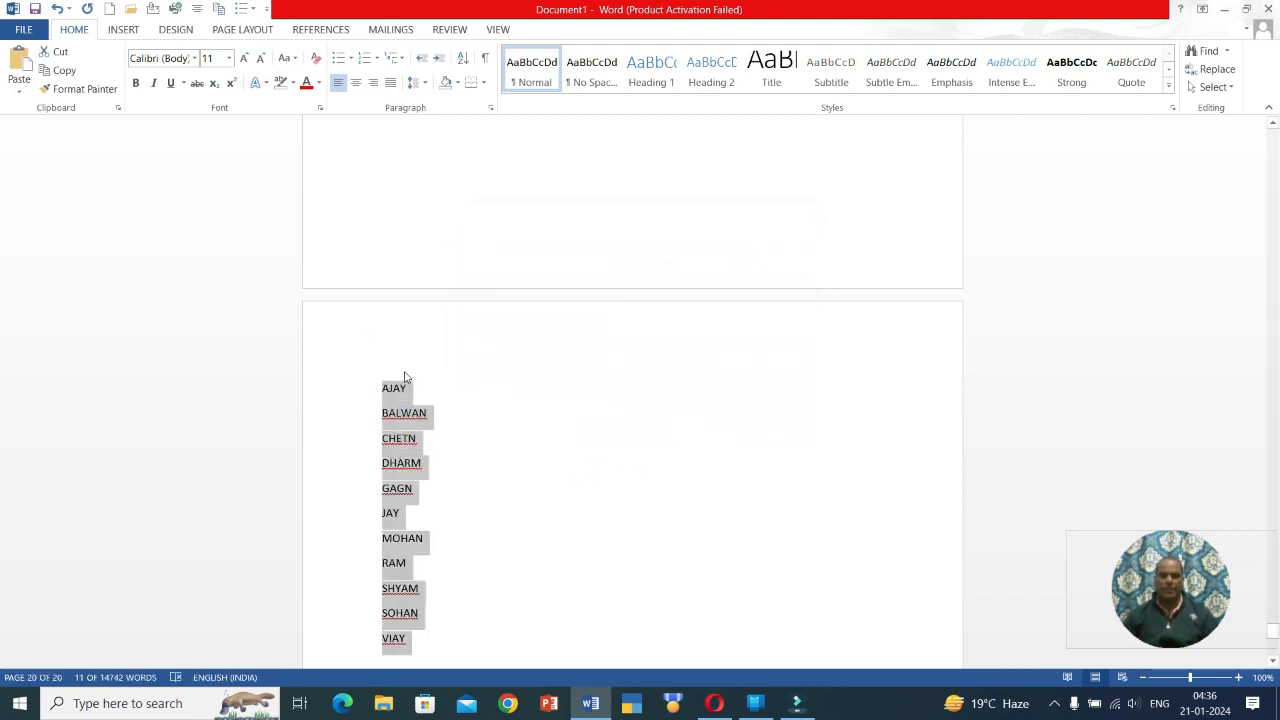
Sort the selected name list in descending order.
click(462, 57)
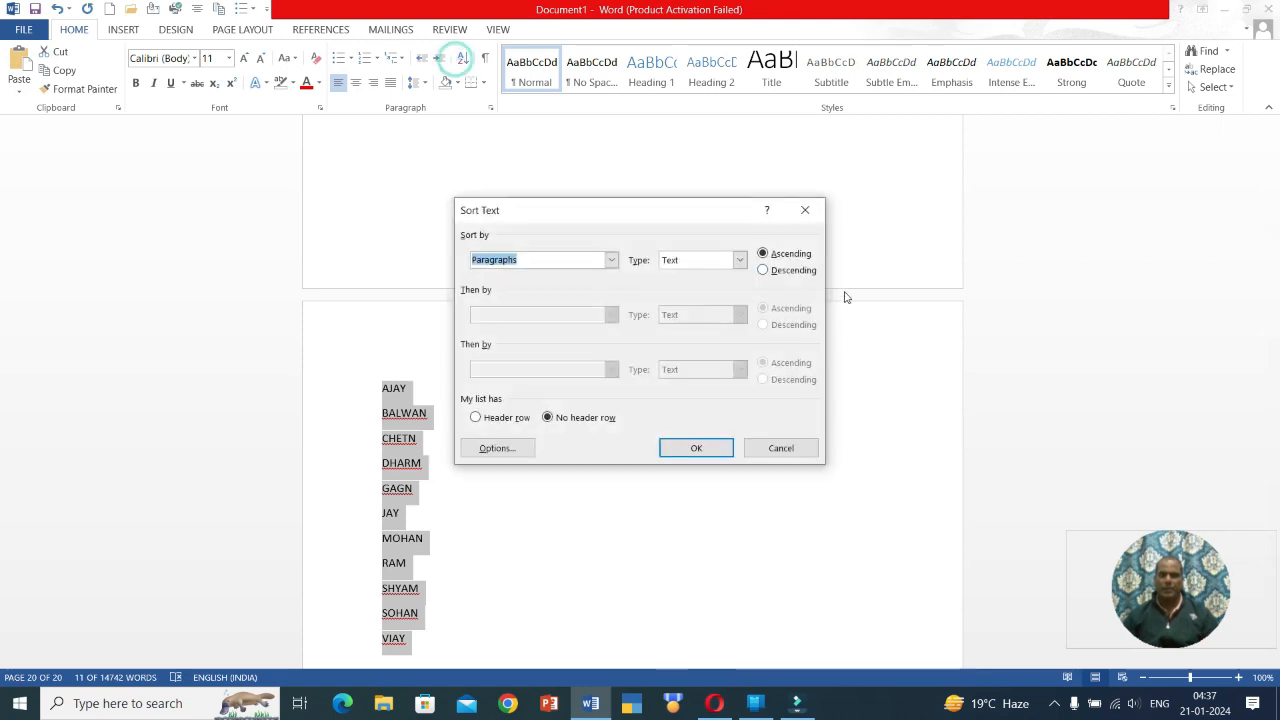
click(785, 271)
click(696, 448)
Show the paragraph and formatting marks across the selected document, and hide them again.
scroll(460, 237, up, 12)
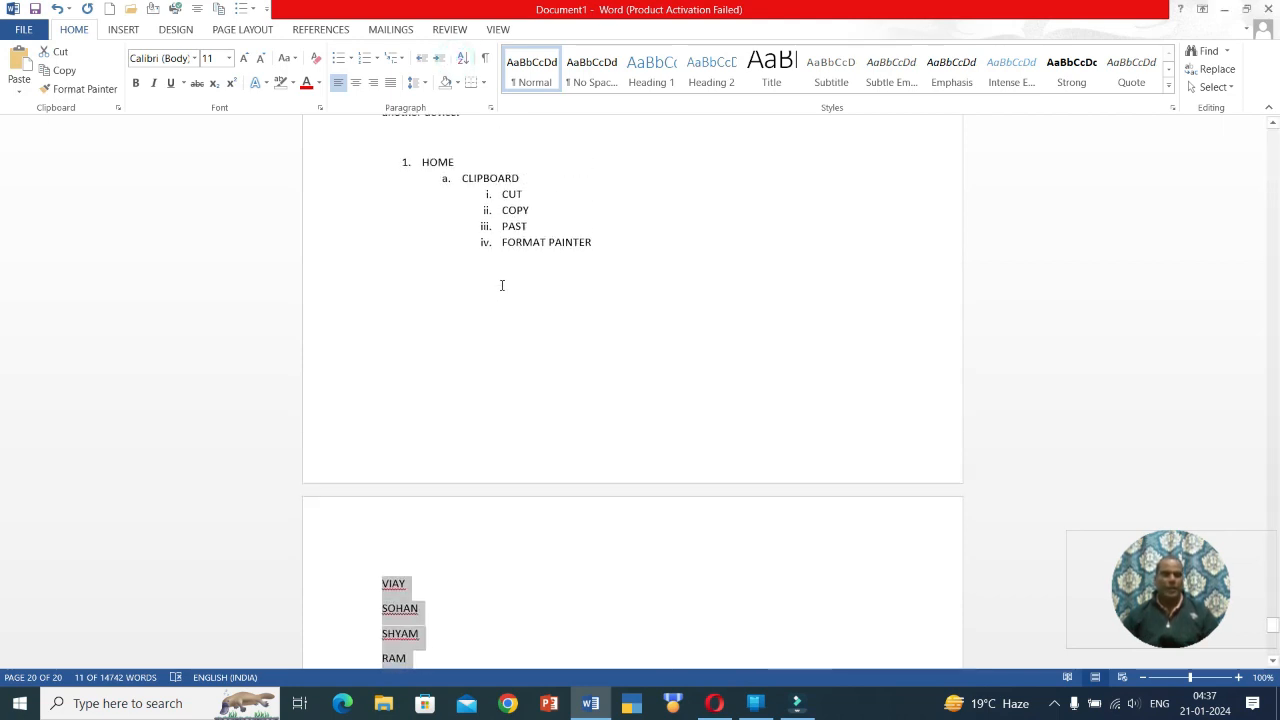
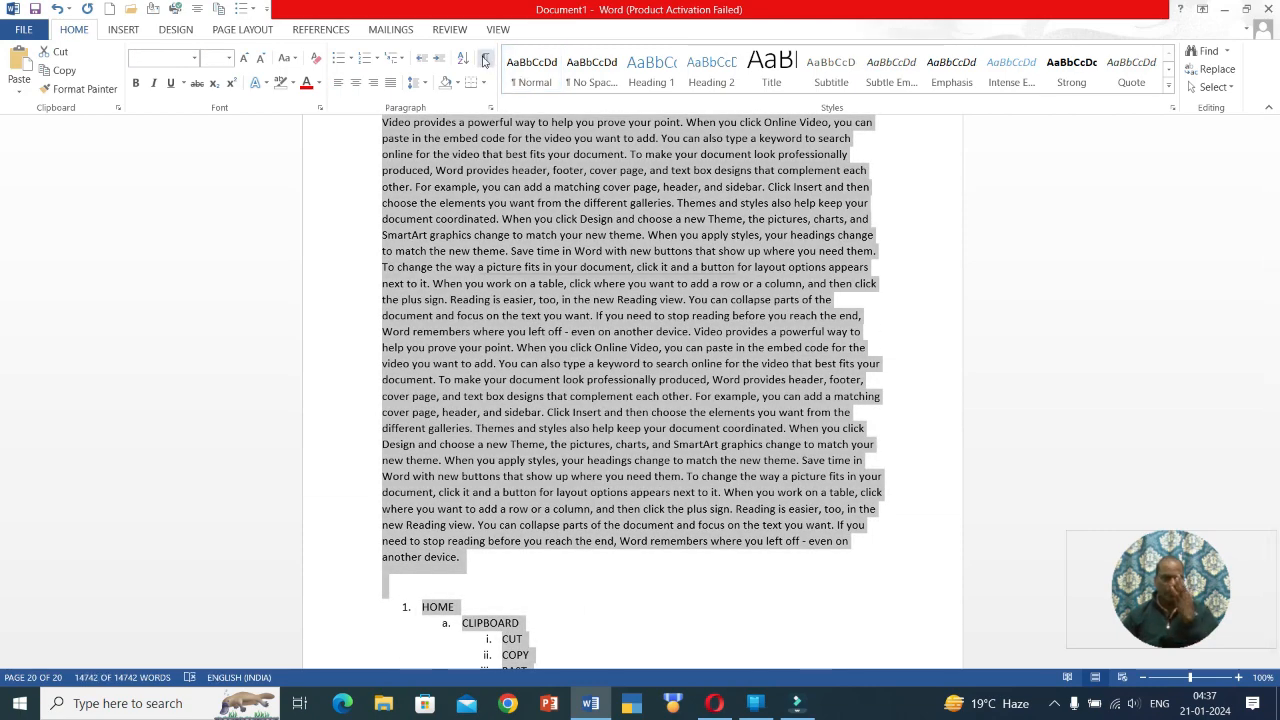
click(485, 60)
scroll(632, 428, up, 1)
scroll(632, 428, up, 3)
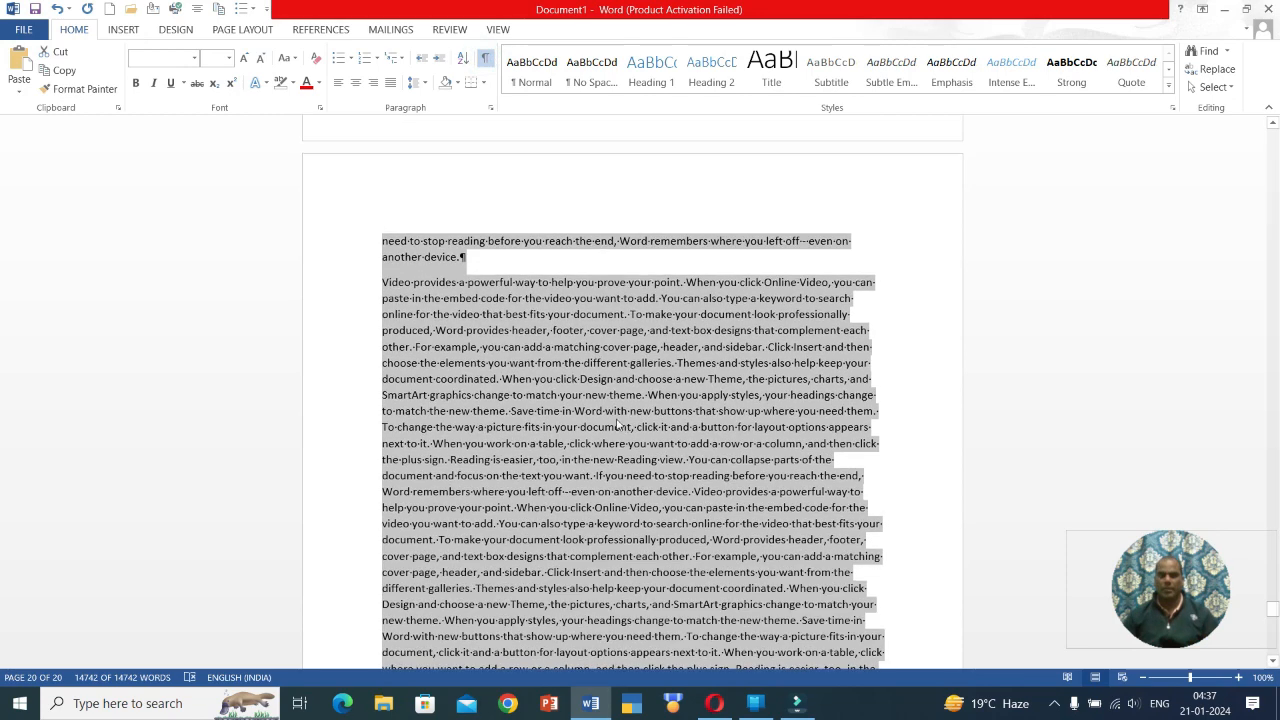
click(486, 62)
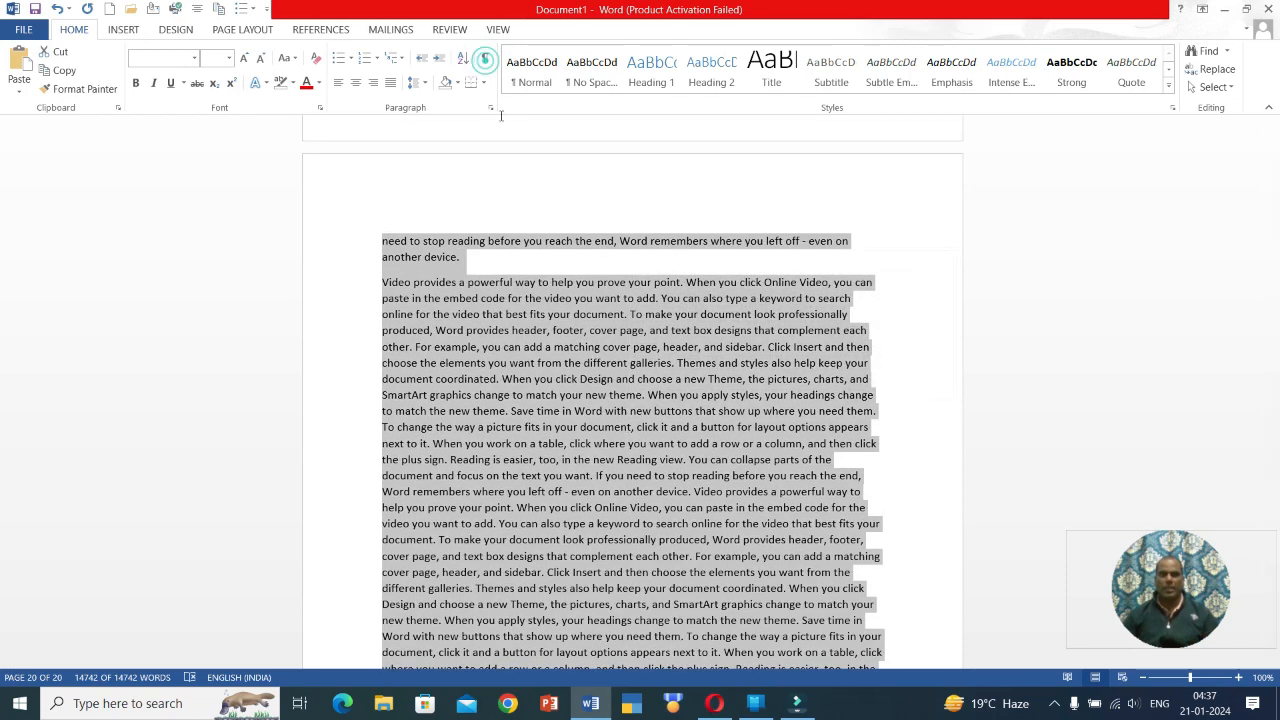
Look through the full styles gallery and the Create a Style options without creating a style.
mouse_move(716, 427)
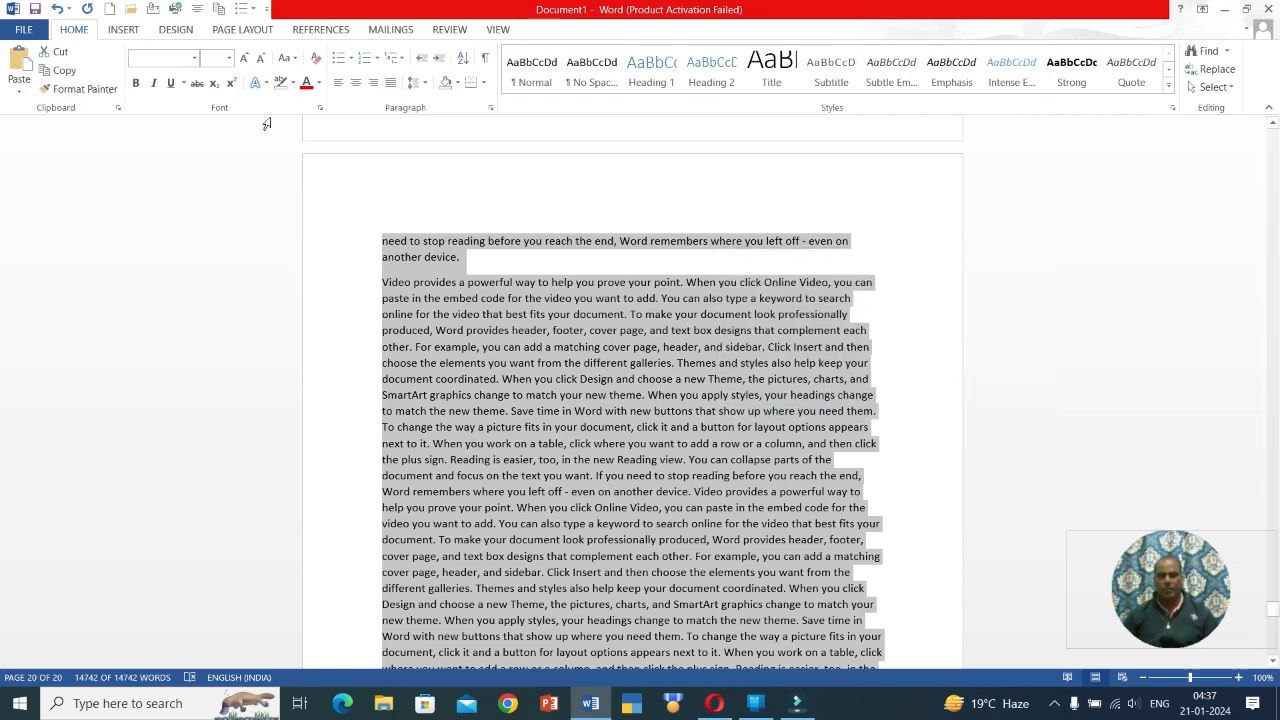
click(1168, 85)
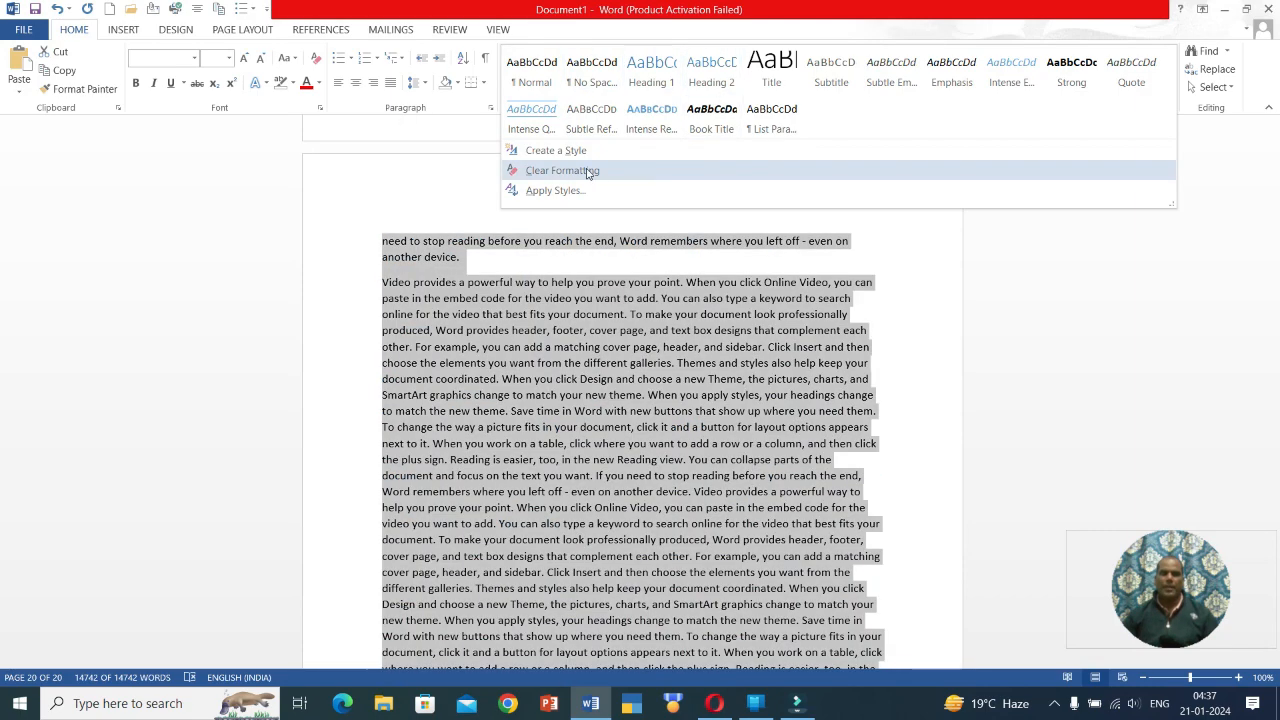
click(537, 159)
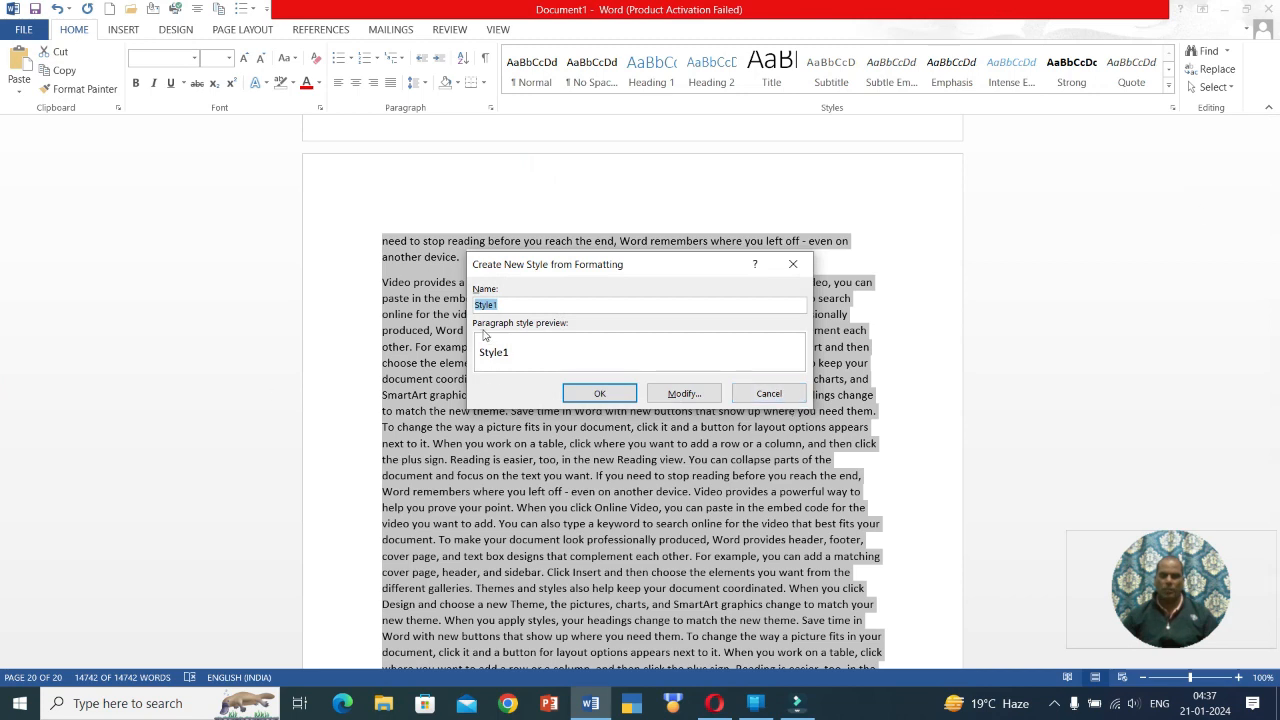
click(793, 264)
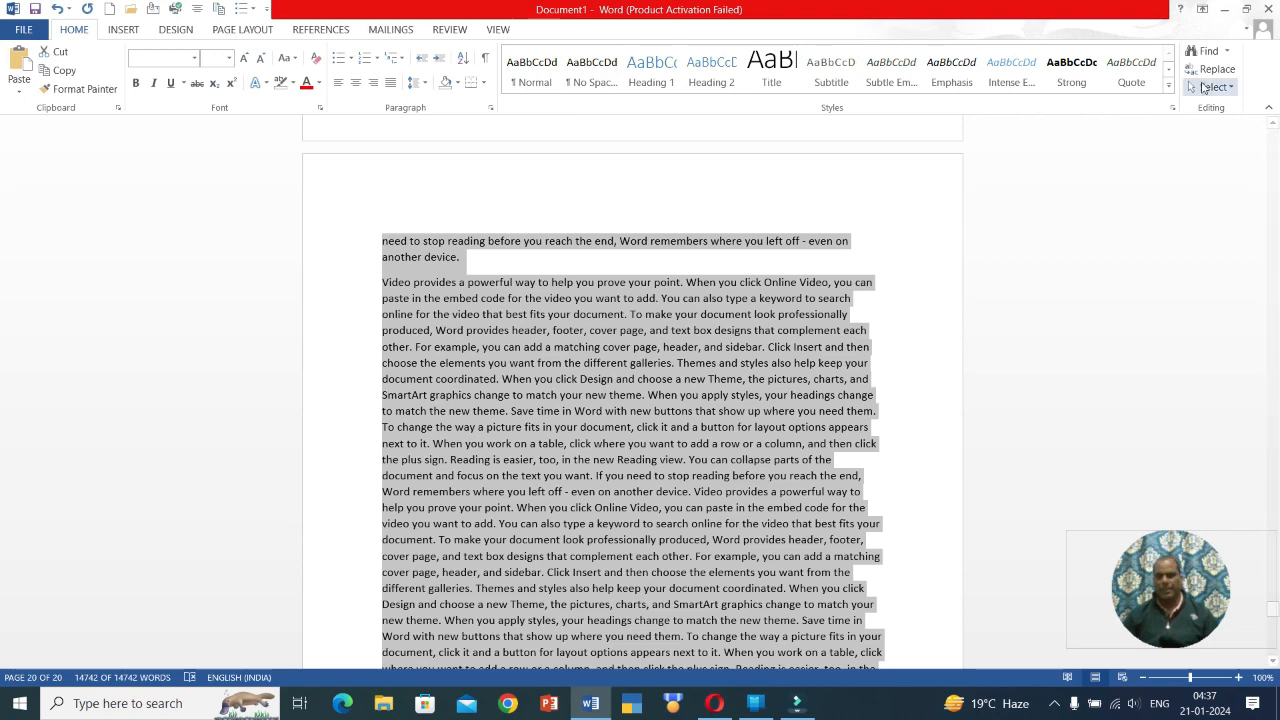
Search for VIDEO from the beginning of the document, and close the search.
click(637, 297)
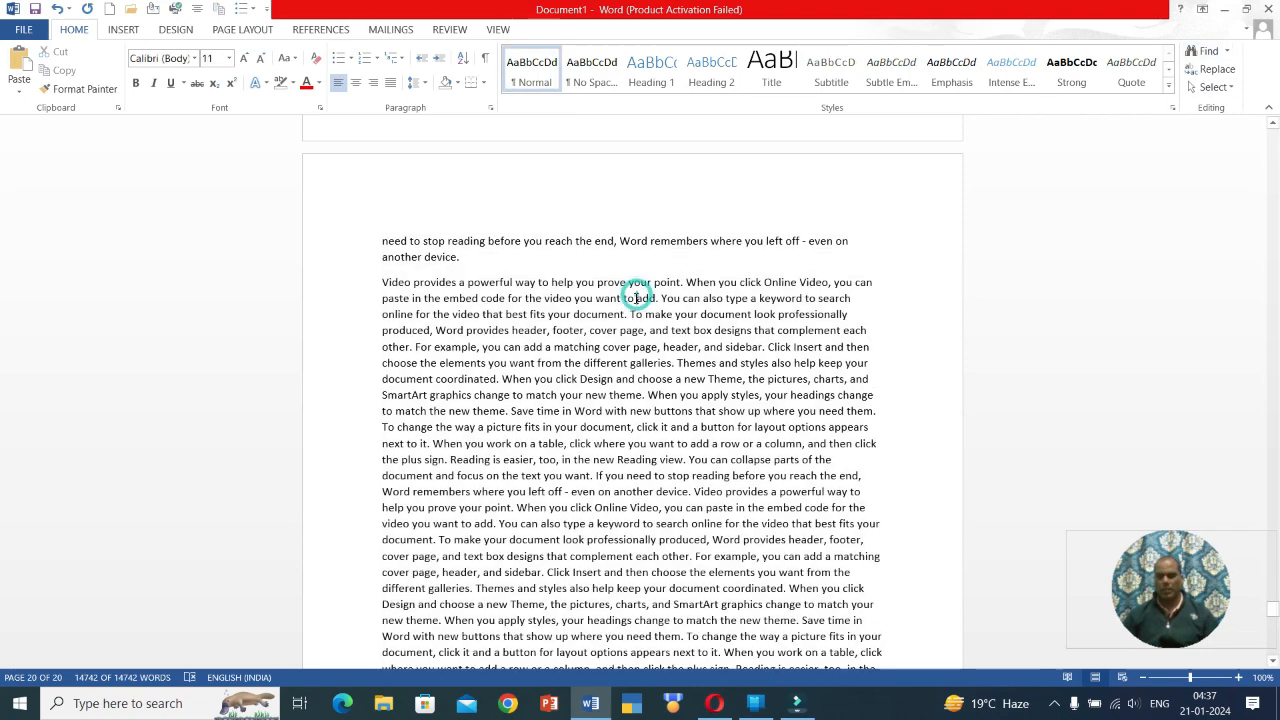
key(ctrl+Home)
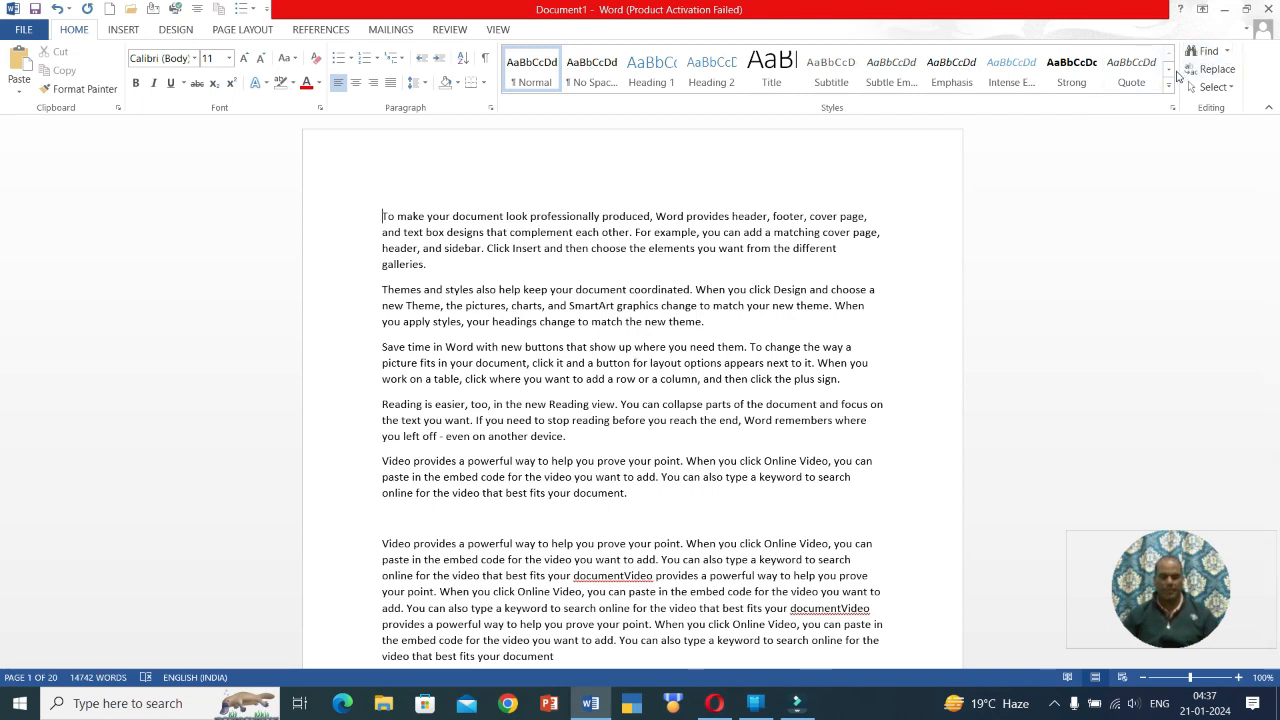
key(ctrl+f)
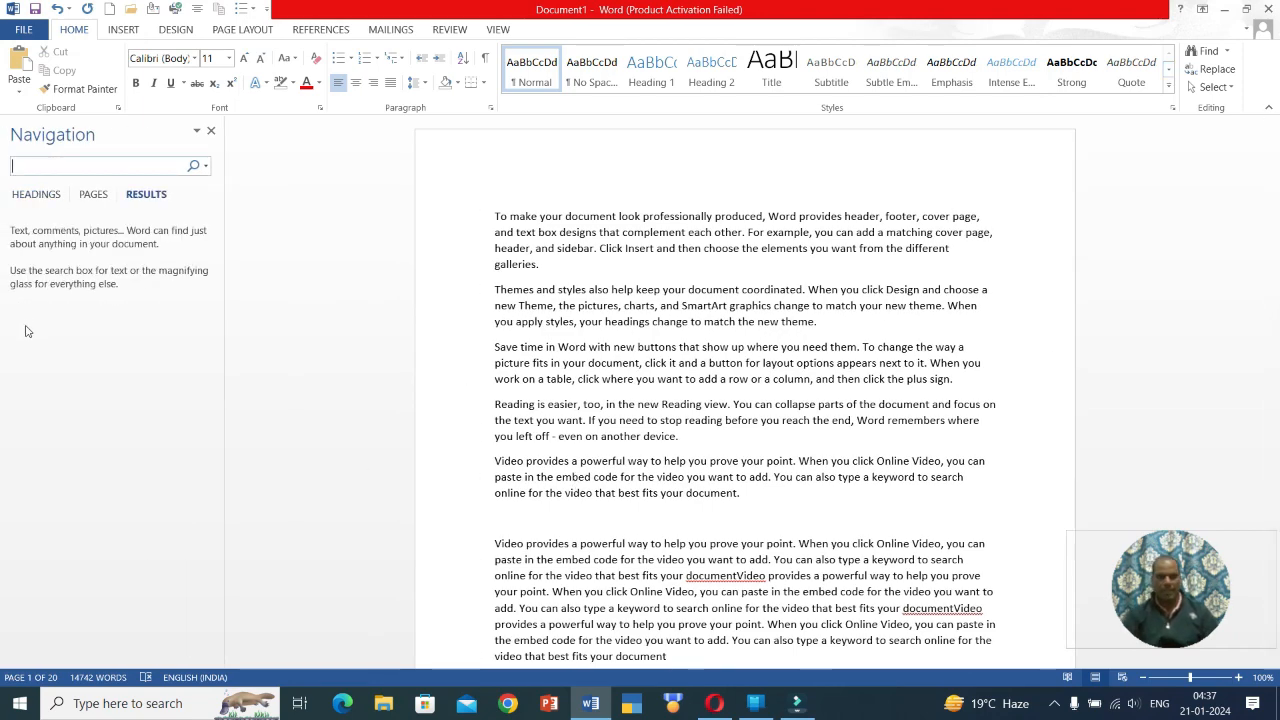
text(VIDEO)
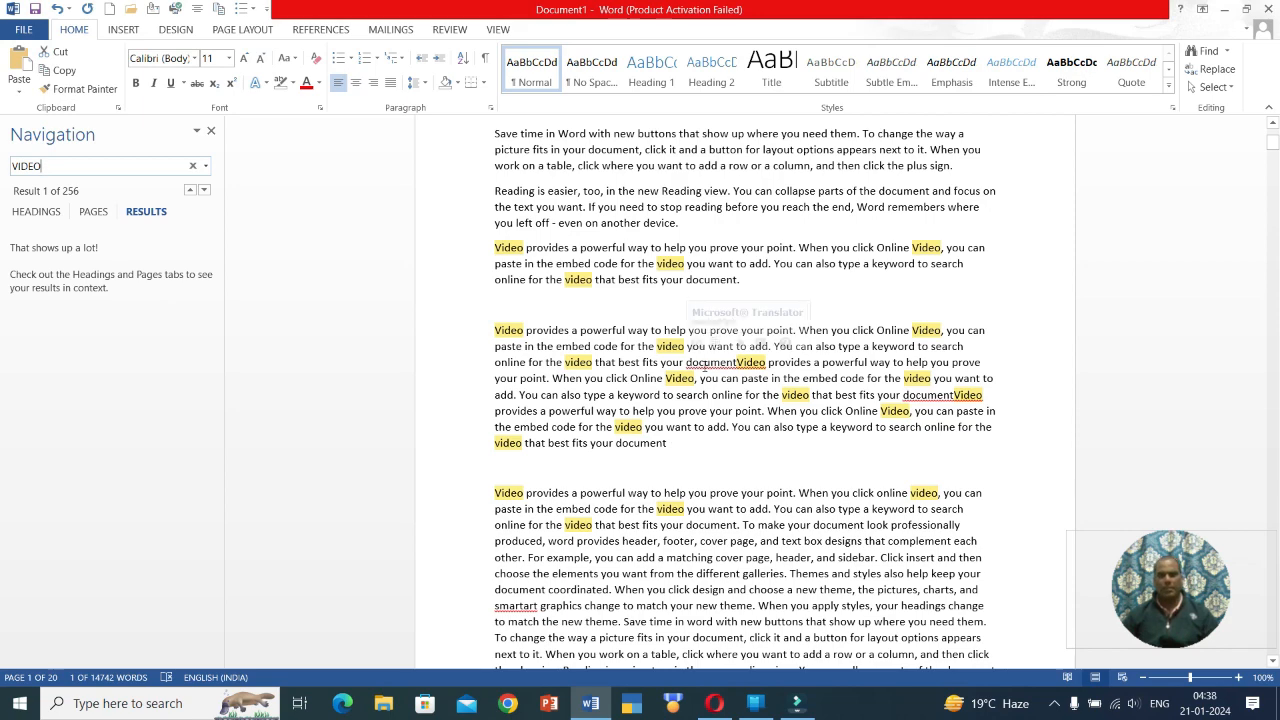
click(212, 134)
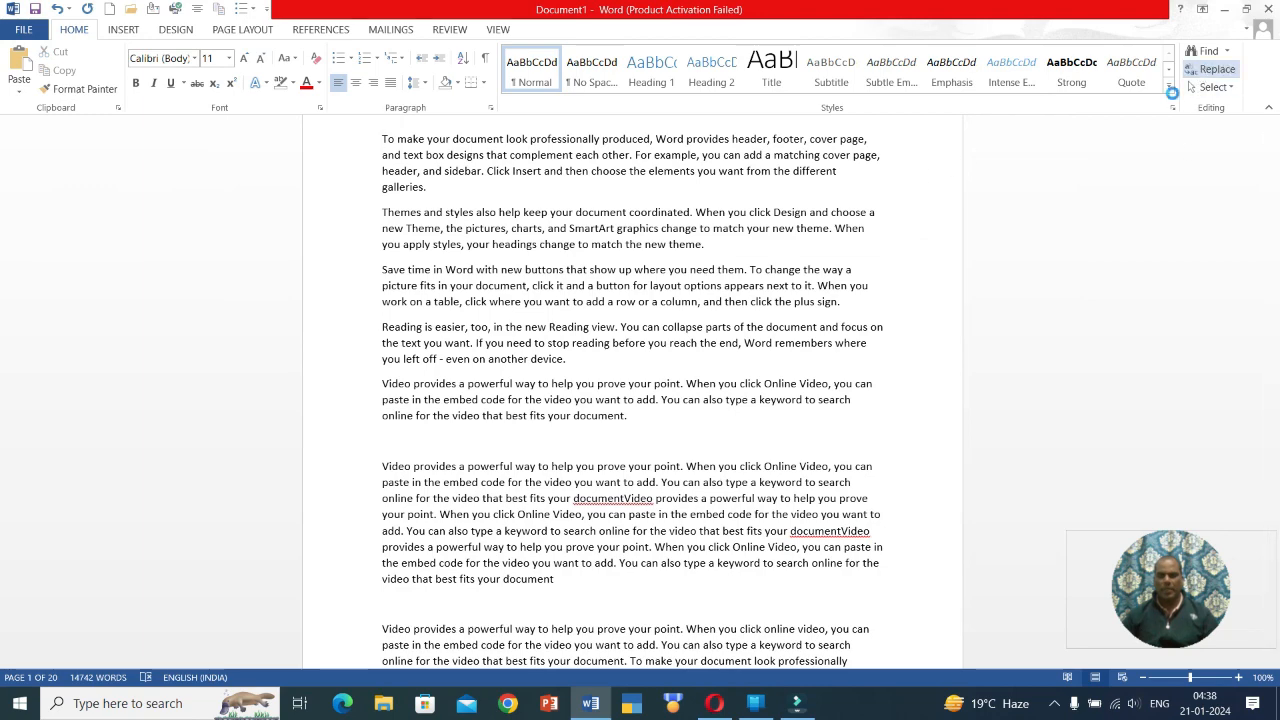
Replace every occurrence of VIDEO with AUDIO throughout the document.
click(1212, 69)
click(476, 351)
text(AL)
text(DIO)
click(683, 404)
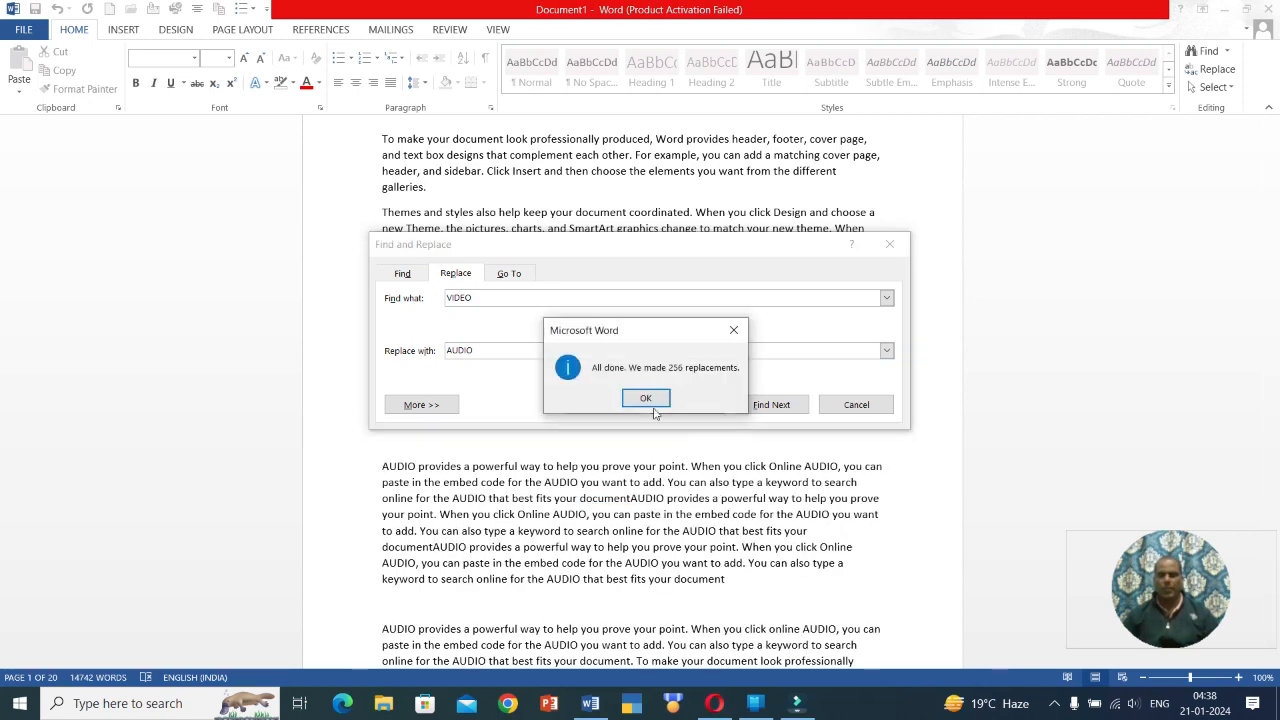
click(646, 398)
click(889, 244)
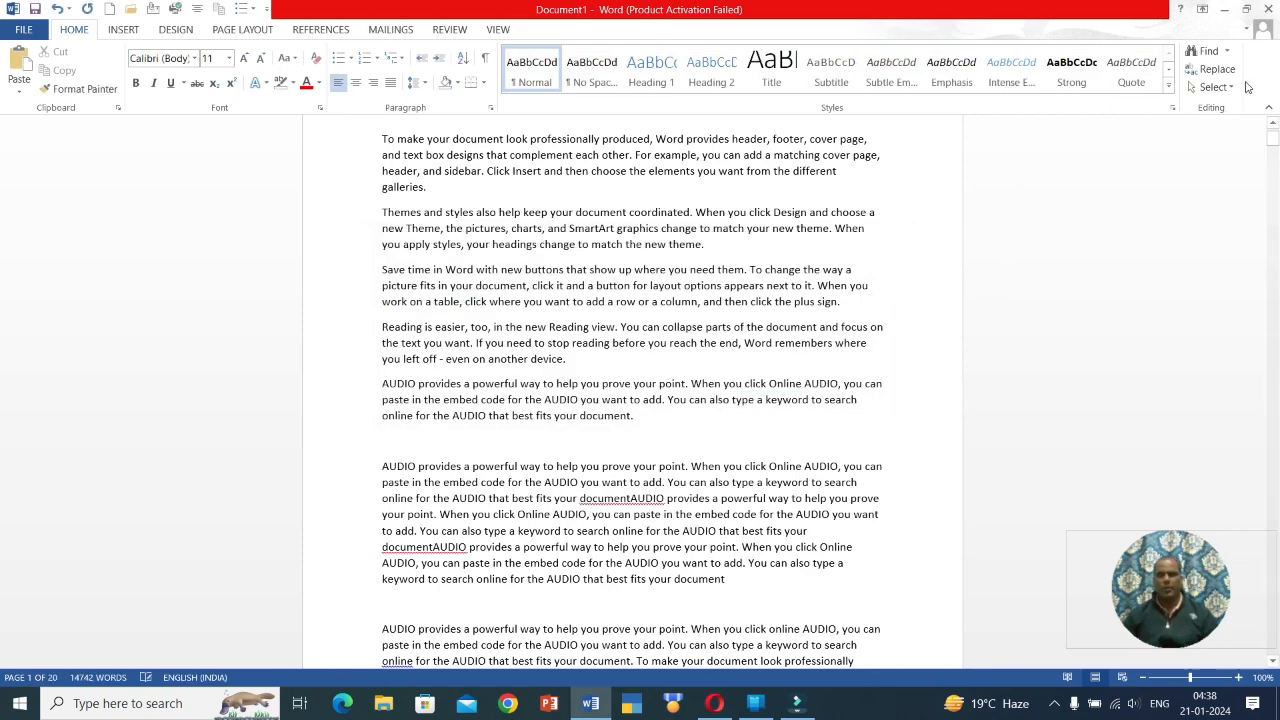
Select the whole document with the Select All command and clear the selection.
click(1213, 87)
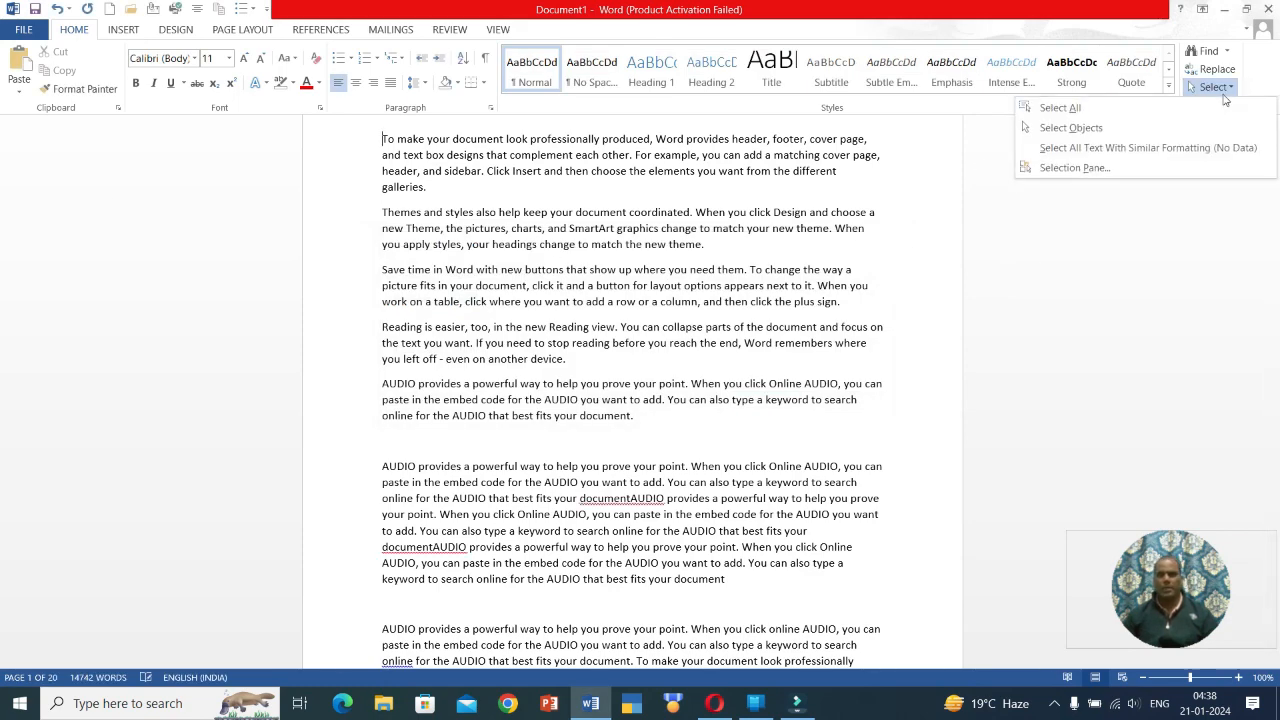
click(1060, 107)
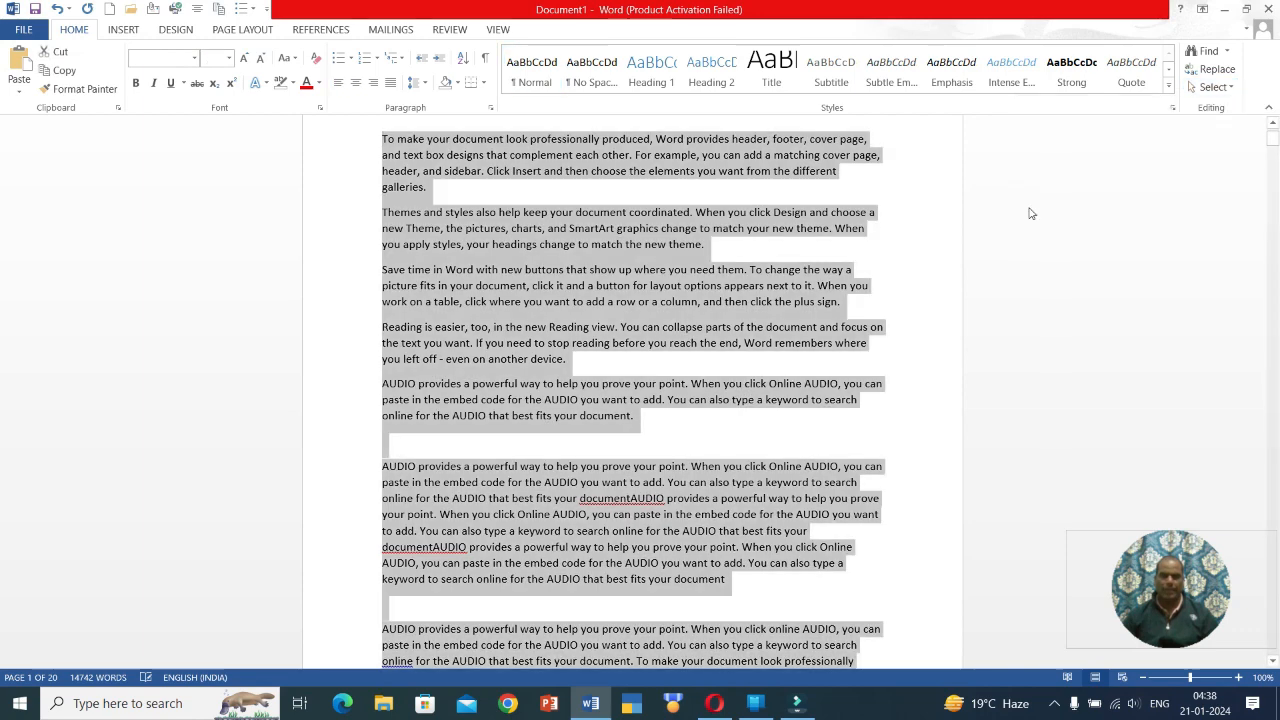
click(563, 341)
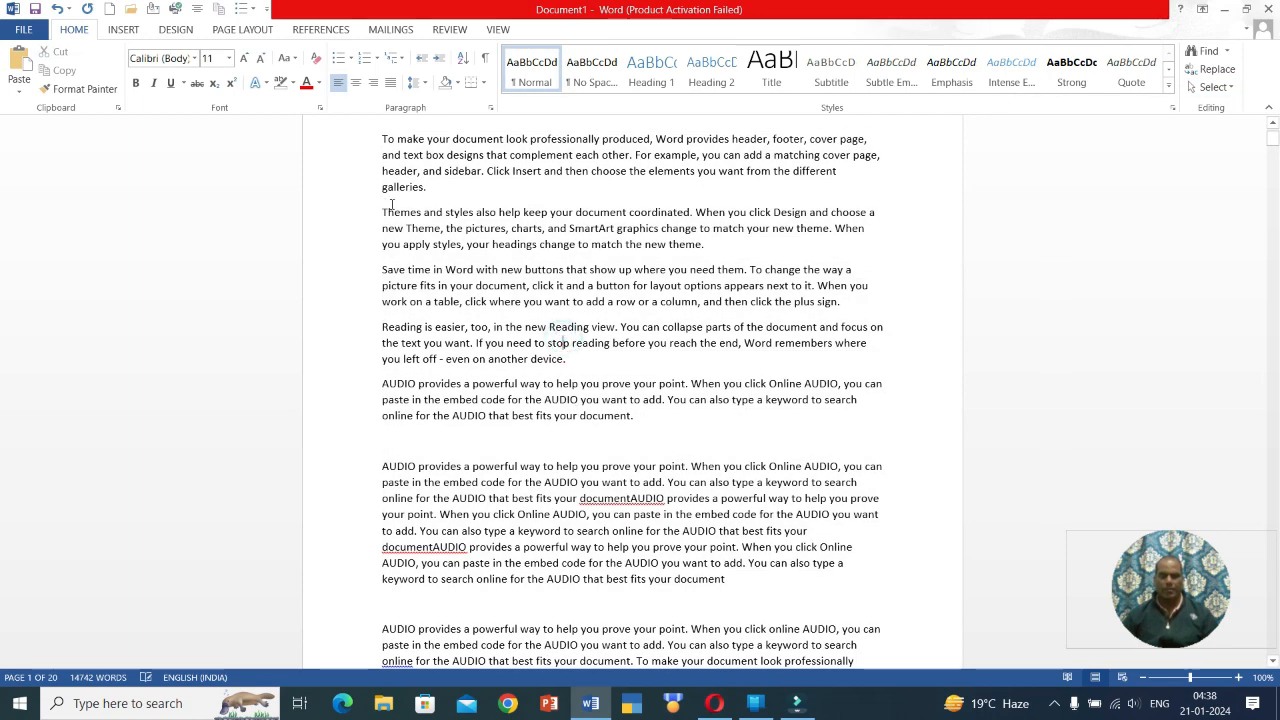
Select the text from "Themes and styles" through the second AUDIO paragraph, then the whole document, clearing each selection.
drag(383, 212, 788, 584)
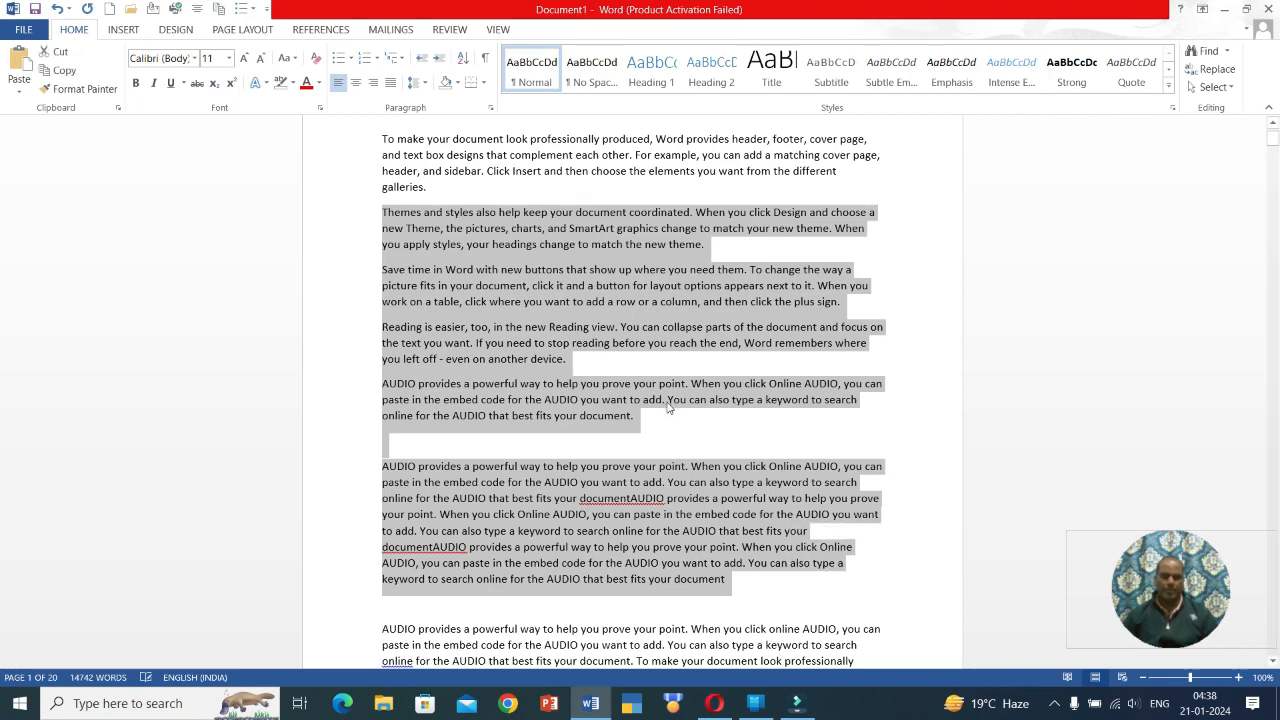
click(438, 160)
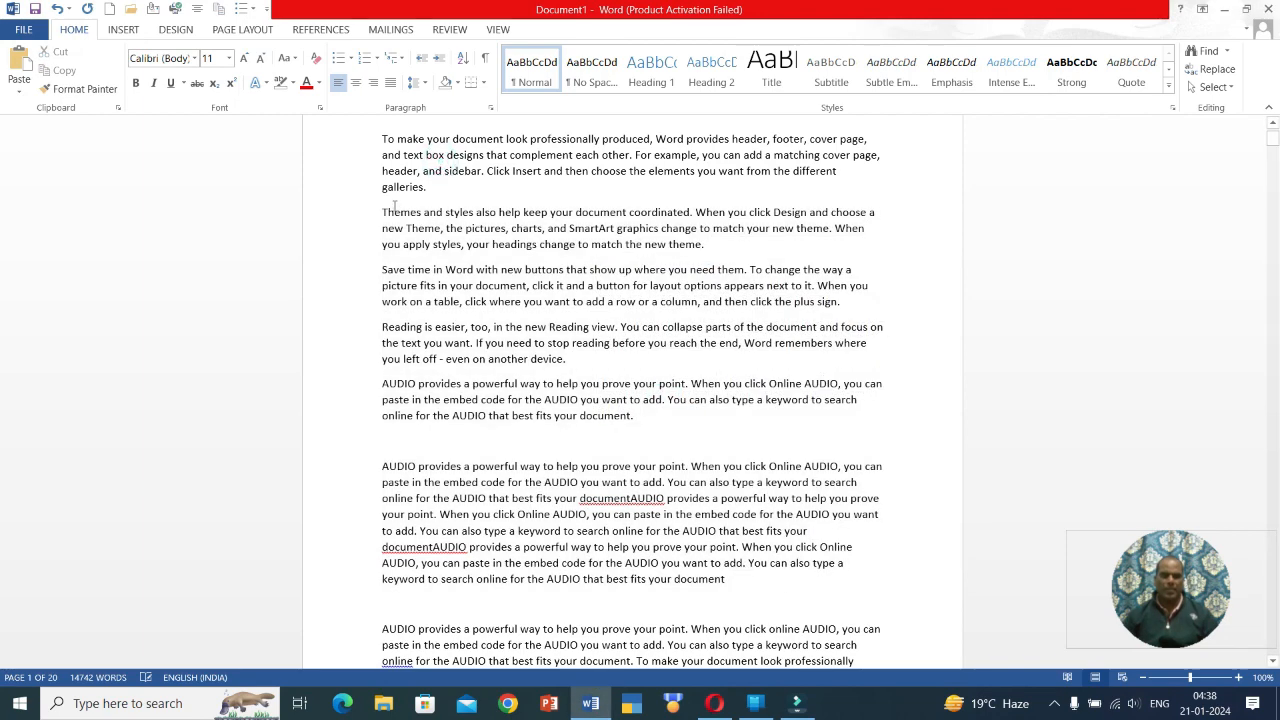
click(382, 212)
key(ctrl+a)
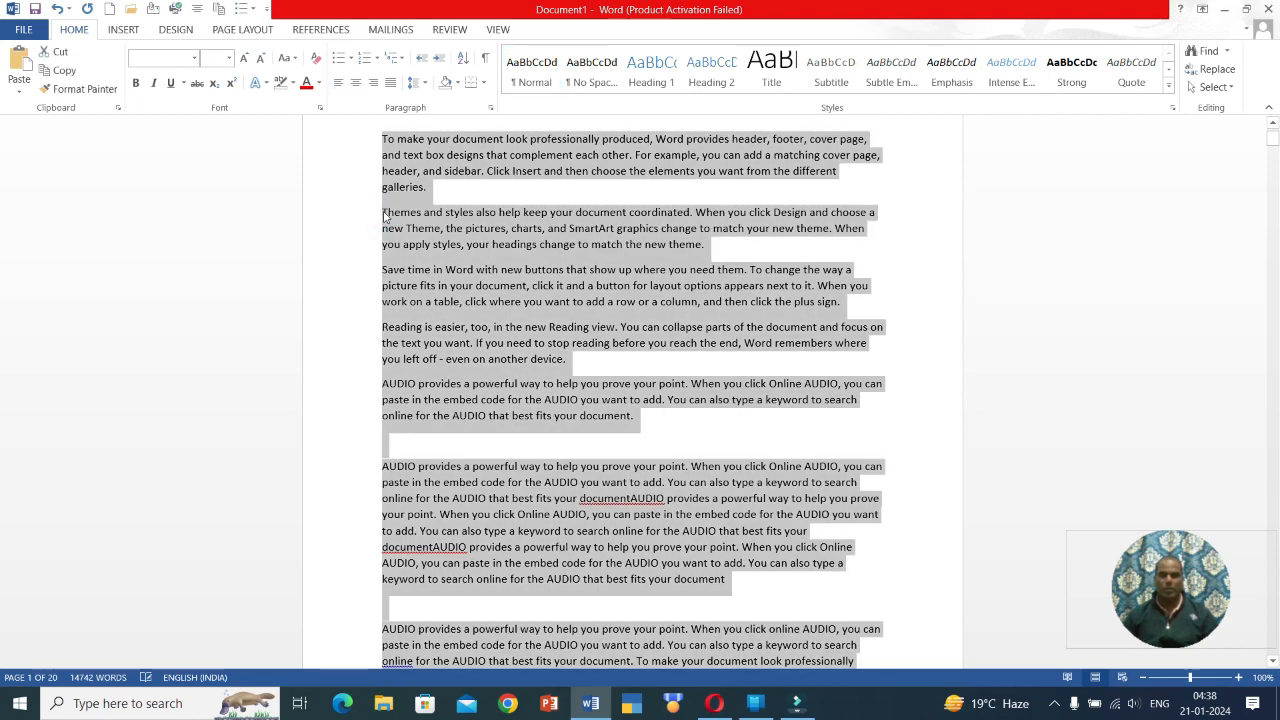
click(460, 262)
Select text character by character from the start of the "Themes and styles" paragraph to "When you click".
click(388, 211)
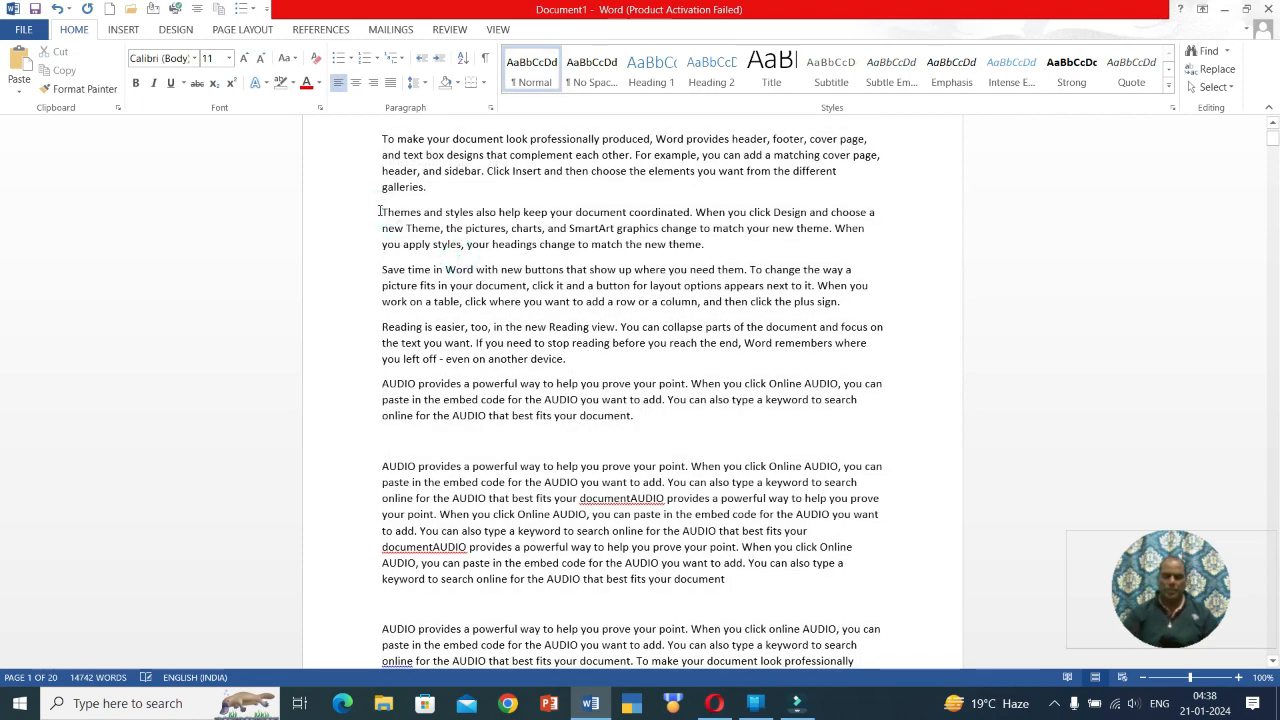
key(shift+Right)
key(shift+Right)
key(shift+Right)
key(shift+Right)
key(shift+Right)
key(shift+Right)
key(shift+Right)
key(shift+Right)
key(shift+Right)
key(shift+Right)
key(shift+Right)
key(shift+Right)
key(shift+Right)
key(shift+Right)
key(shift+Right)
key(shift+Right)
key(shift+Right)
key(shift+Right)
key(shift+Right)
key(shift+Right)
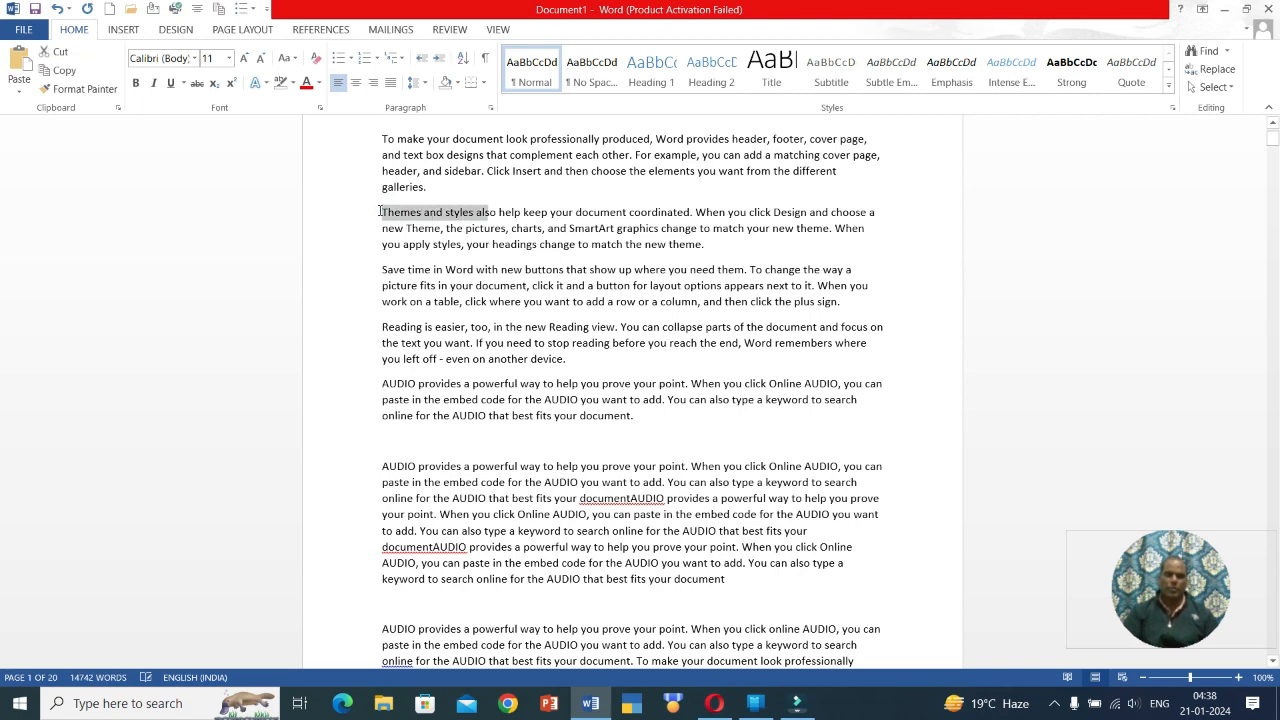
key(shift+Right)
key(shift+Right)
key(shift+Right)
key(shift+Right)
key(shift+Right)
key(shift+Right)
key(shift+Right)
key(shift+Right)
key(shift+Right)
key(shift+Right)
key(shift+Right)
key(shift+Right)
key(shift+Right)
key(shift+Right)
key(shift+Right)
key(shift+Right)
key(shift+Right)
key(shift+Right)
key(shift+Right)
key(shift+Right)
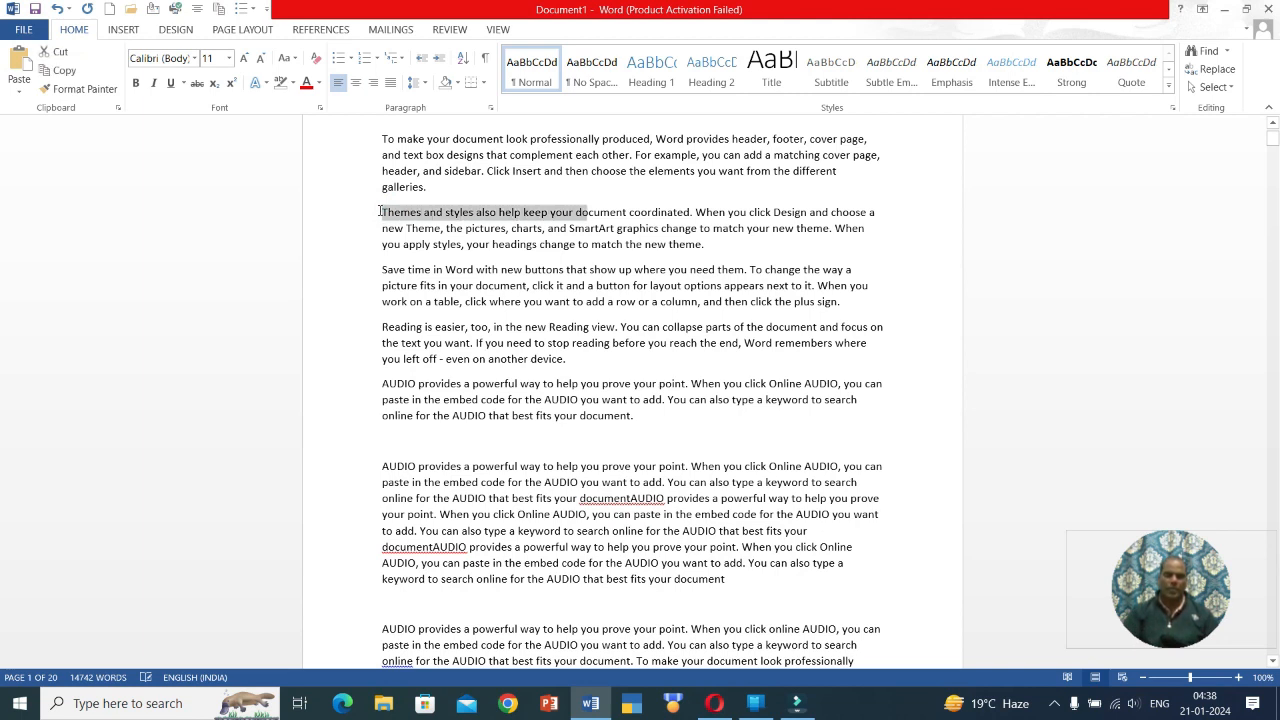
key(shift+Right)
key(shift+Right)
key(shift+Right)
key(shift+Right)
key(shift+Right)
key(shift+Right)
key(shift+Right)
key(shift+Right)
key(shift+Right)
key(shift+Right)
key(shift+Right)
key(shift+Right)
key(shift+Right)
key(shift+Right)
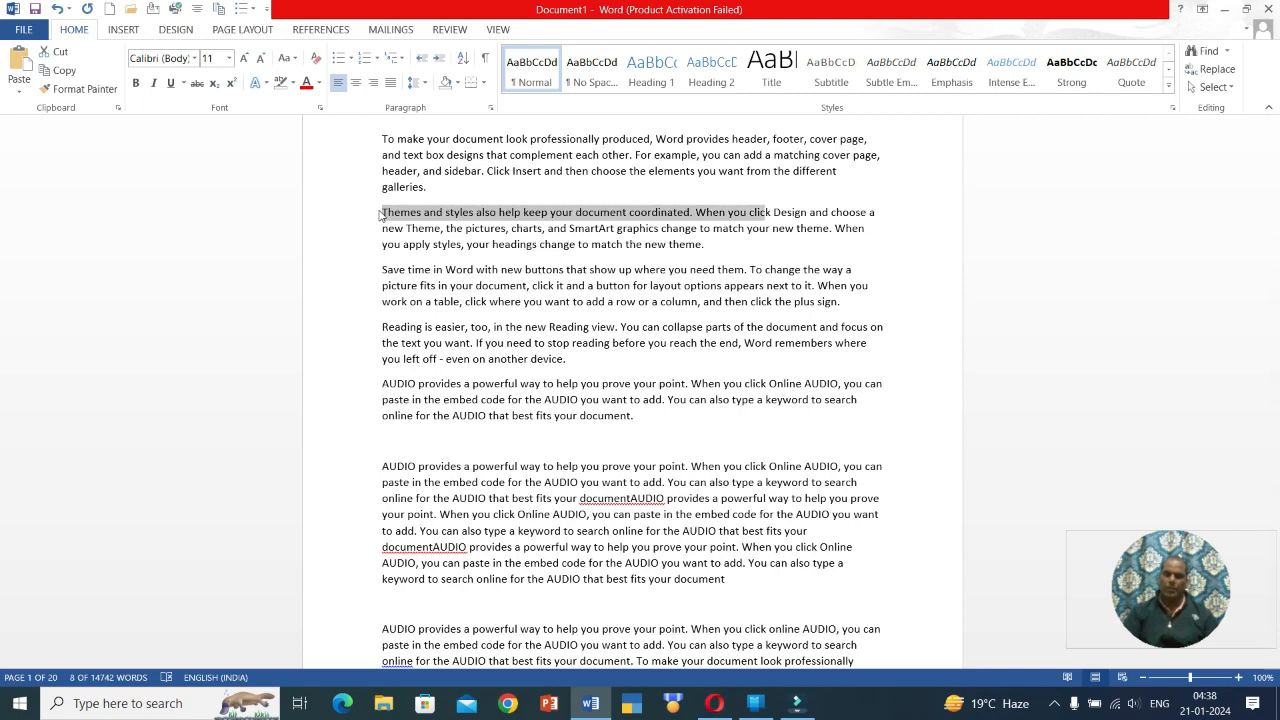
Extend the selection line by line down into the second AUDIO paragraph and clear it.
key(shift+Down)
key(shift+Down)
key(shift+Down)
key(shift+Down)
key(shift+End)
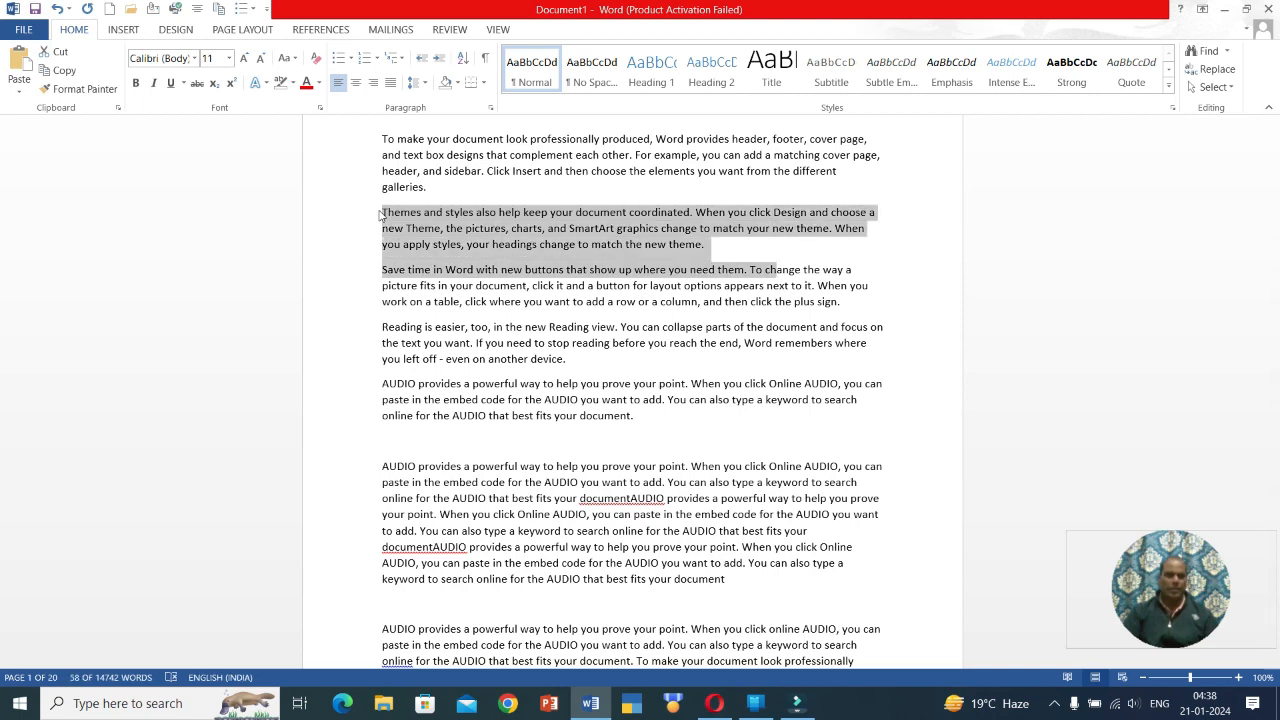
key(shift+Down)
key(shift+Down)
key(shift+Down)
key(shift+Down)
key(shift+Down)
key(shift+Down)
key(shift+Down)
key(shift+Down)
key(shift+Down)
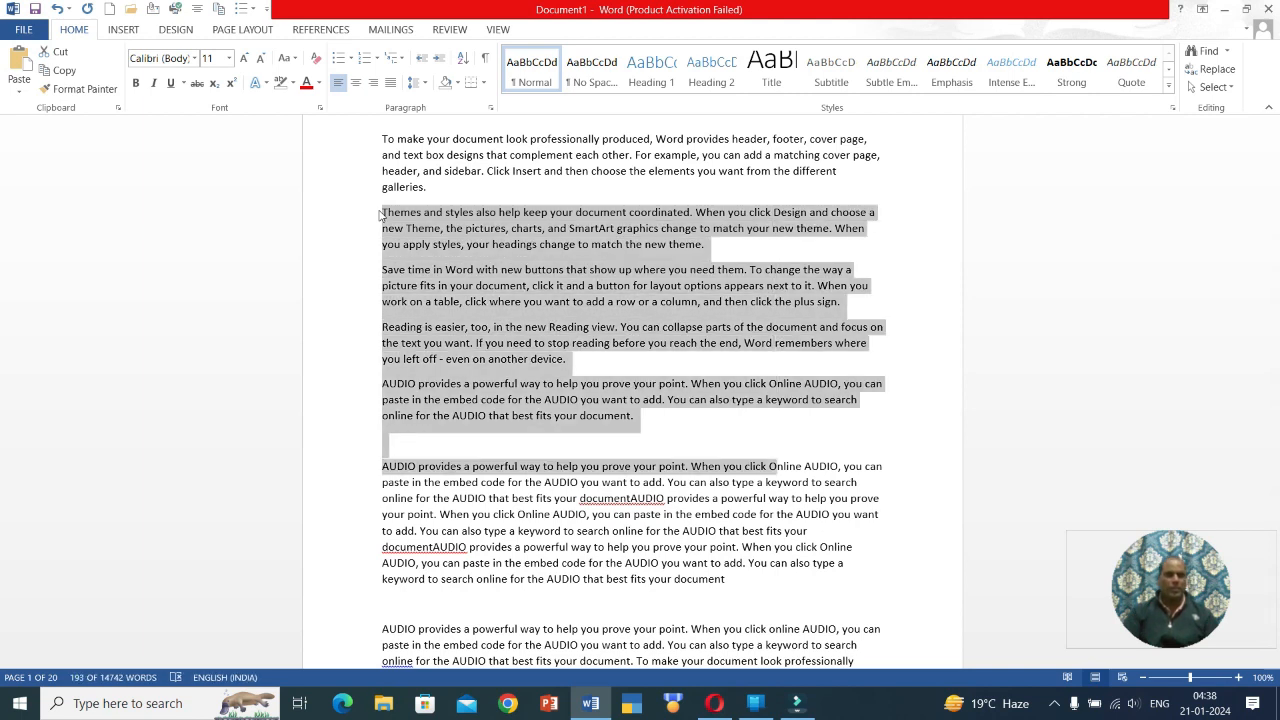
click(662, 368)
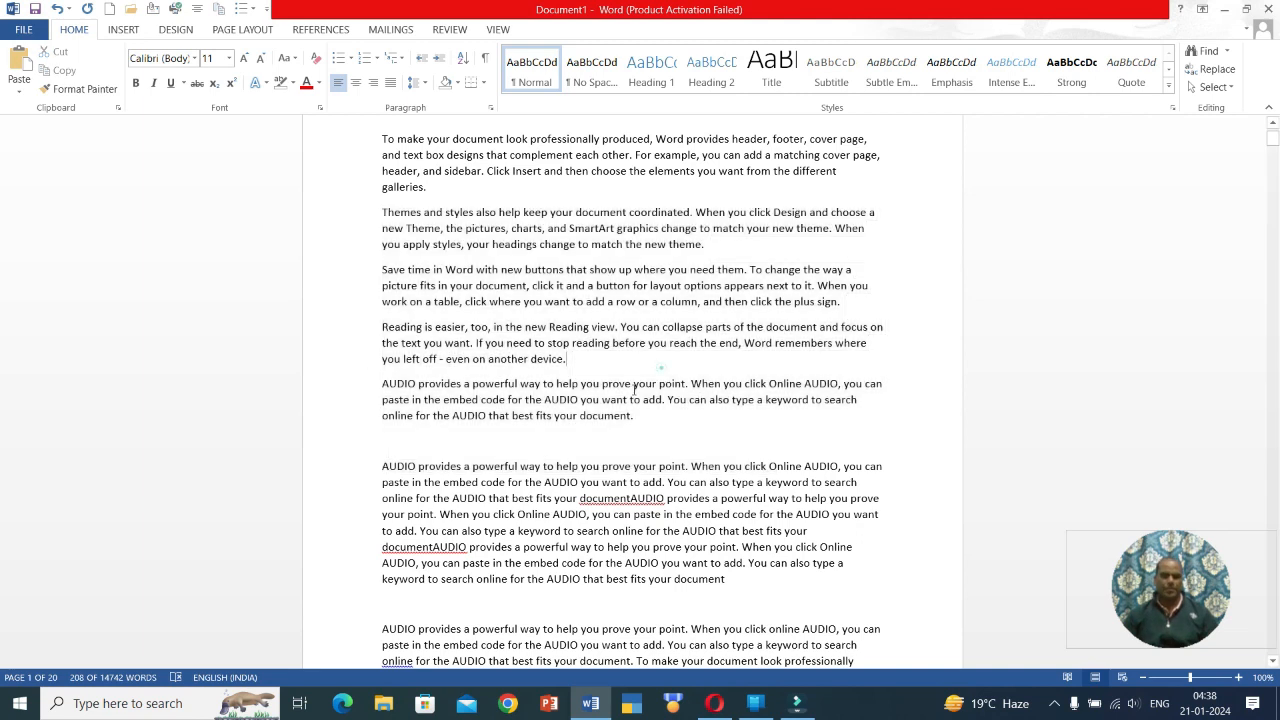